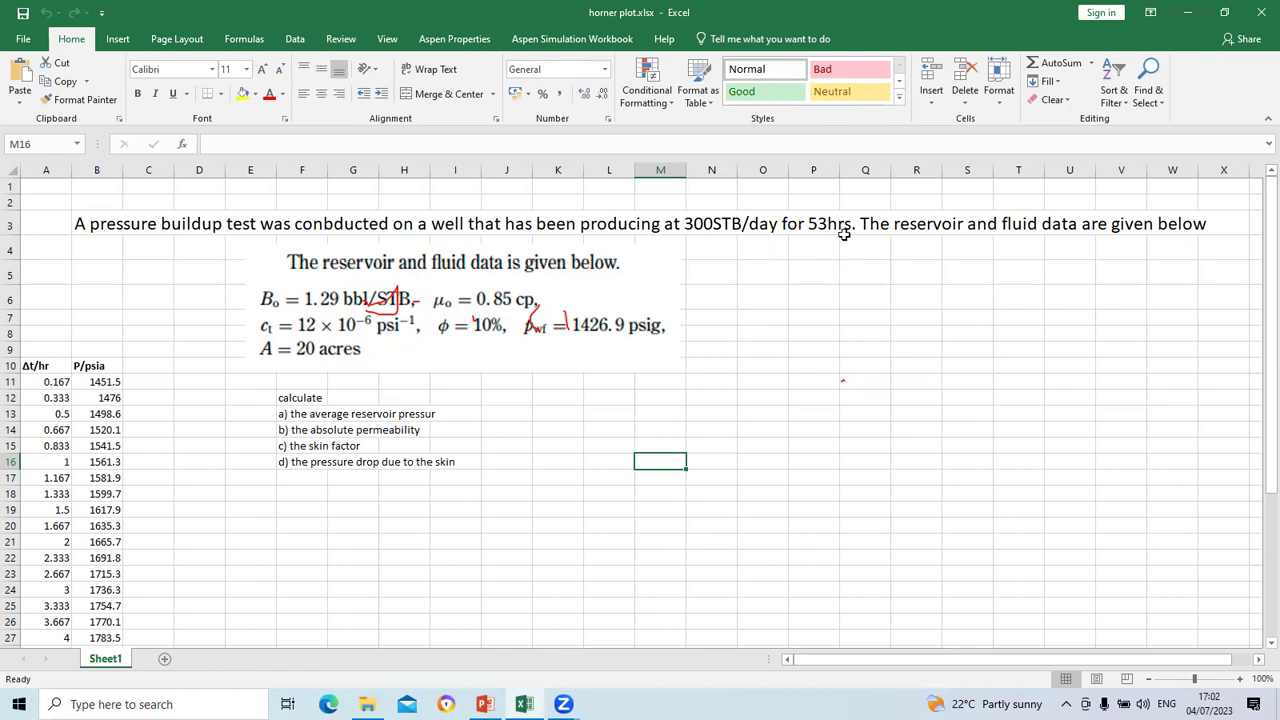
# Step: Enter the column heading Δt+t/Δt in cell C10, inserting the Increment symbol for each Δ
pyautogui.click(159, 367)
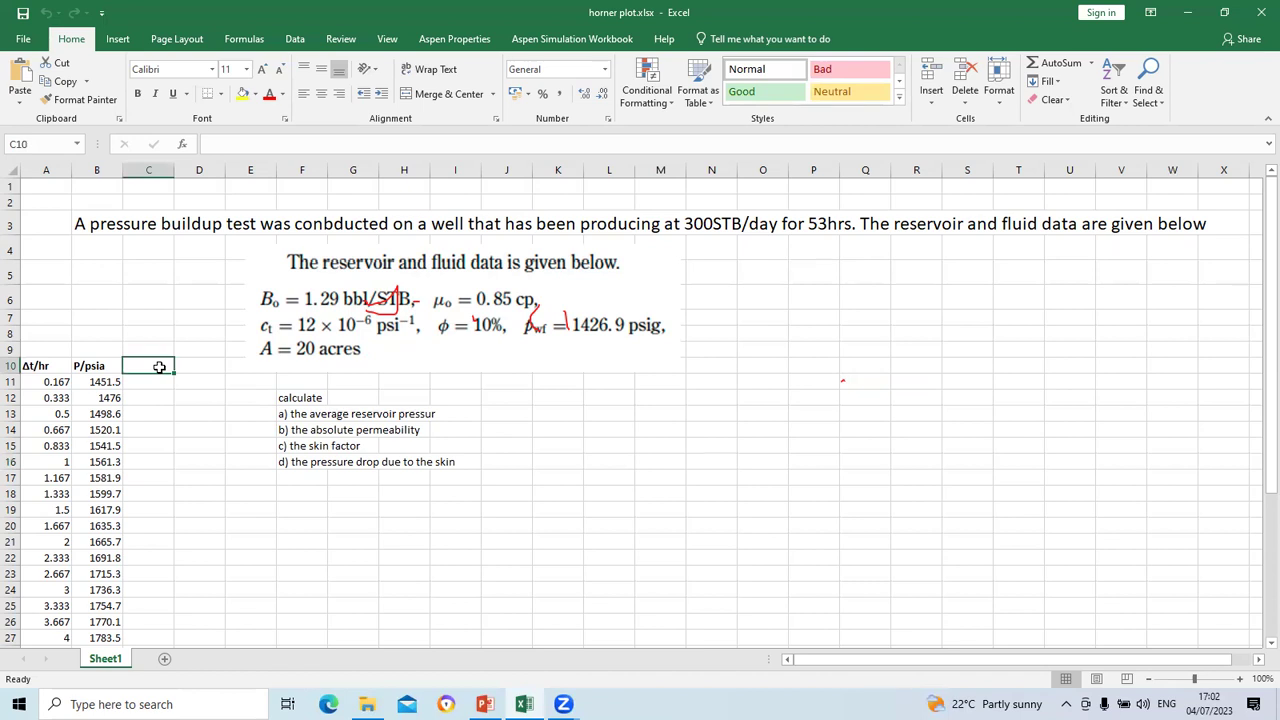
pyautogui.click(118, 40)
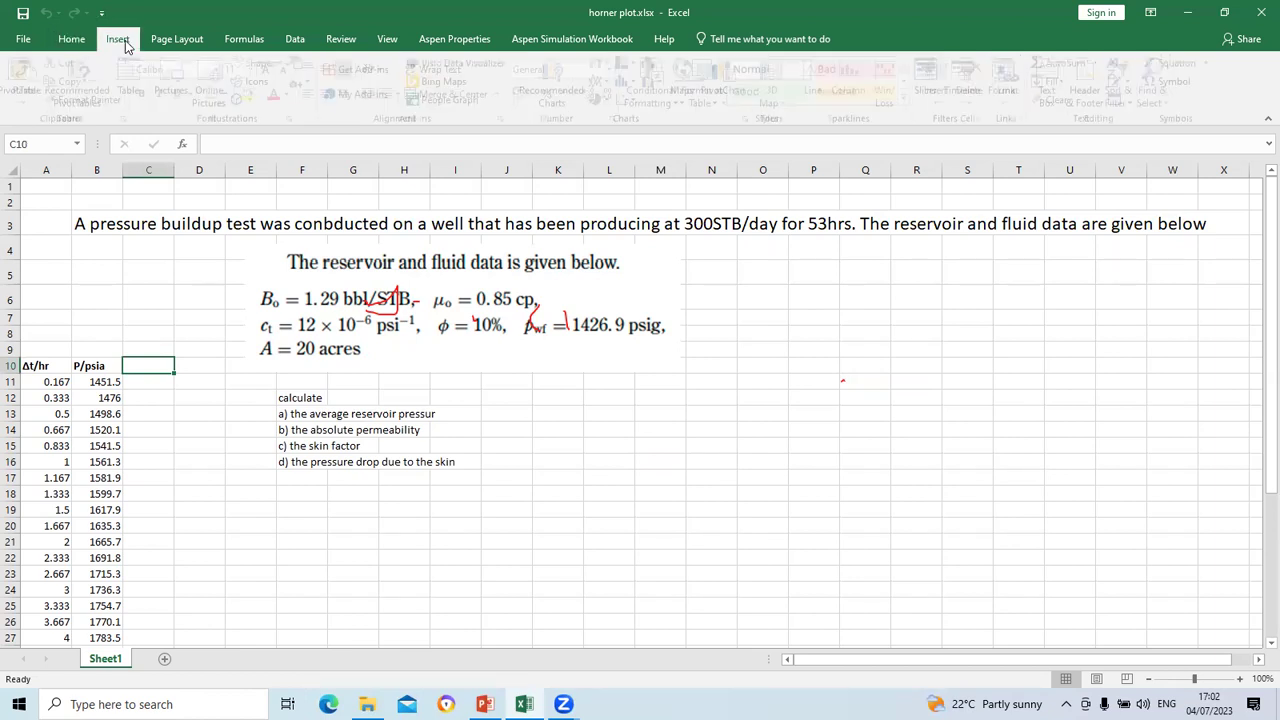
pyautogui.click(1188, 82)
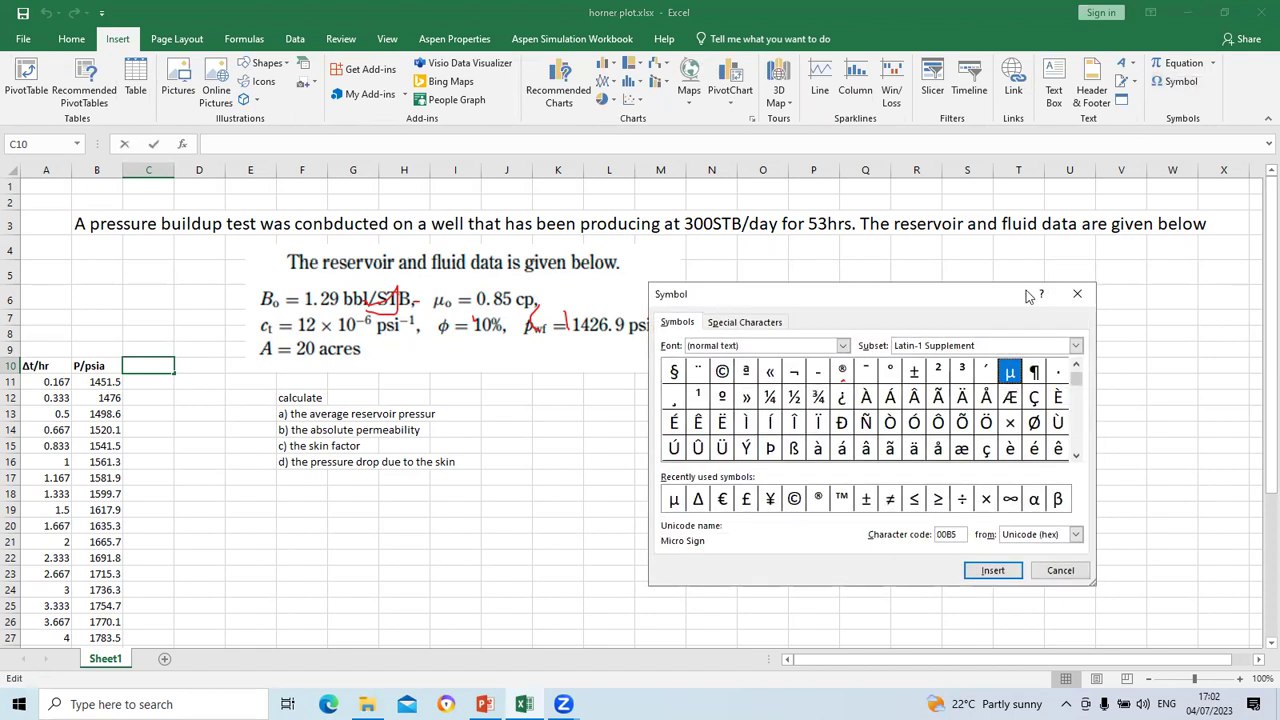
pyautogui.click(699, 499)
pyautogui.click(993, 570)
pyautogui.click(1060, 570)
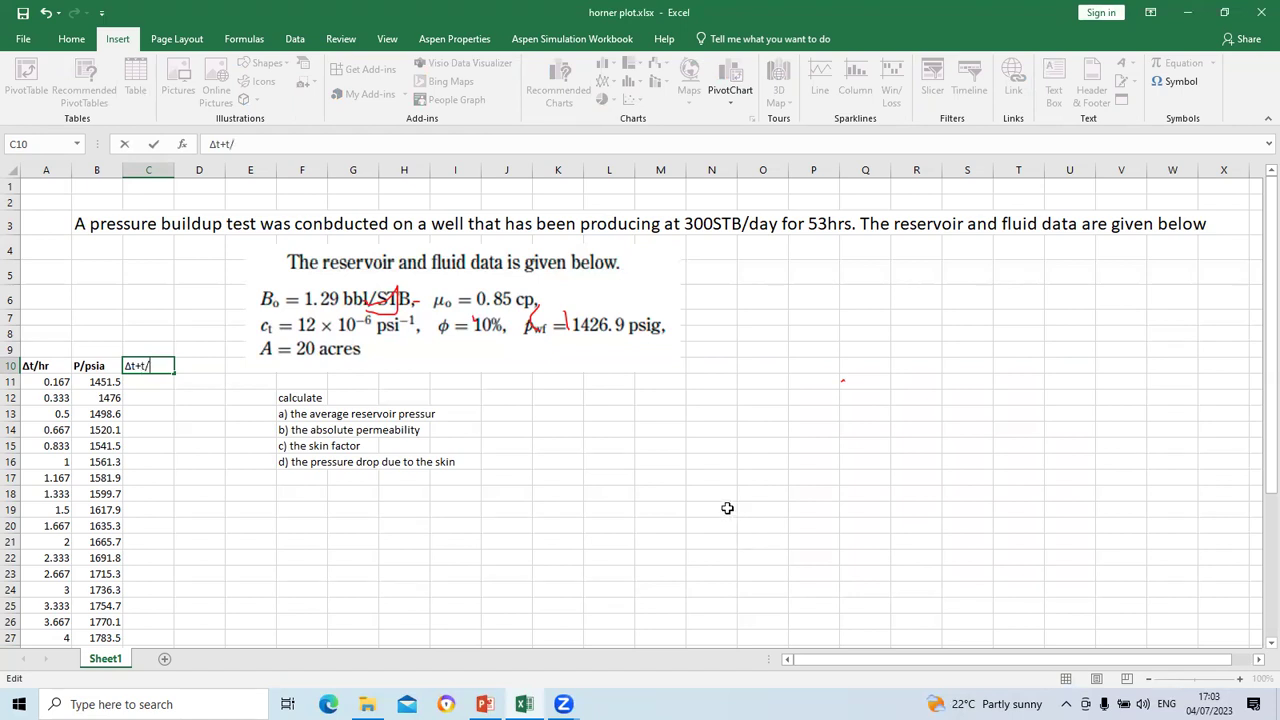
pyautogui.click(1188, 81)
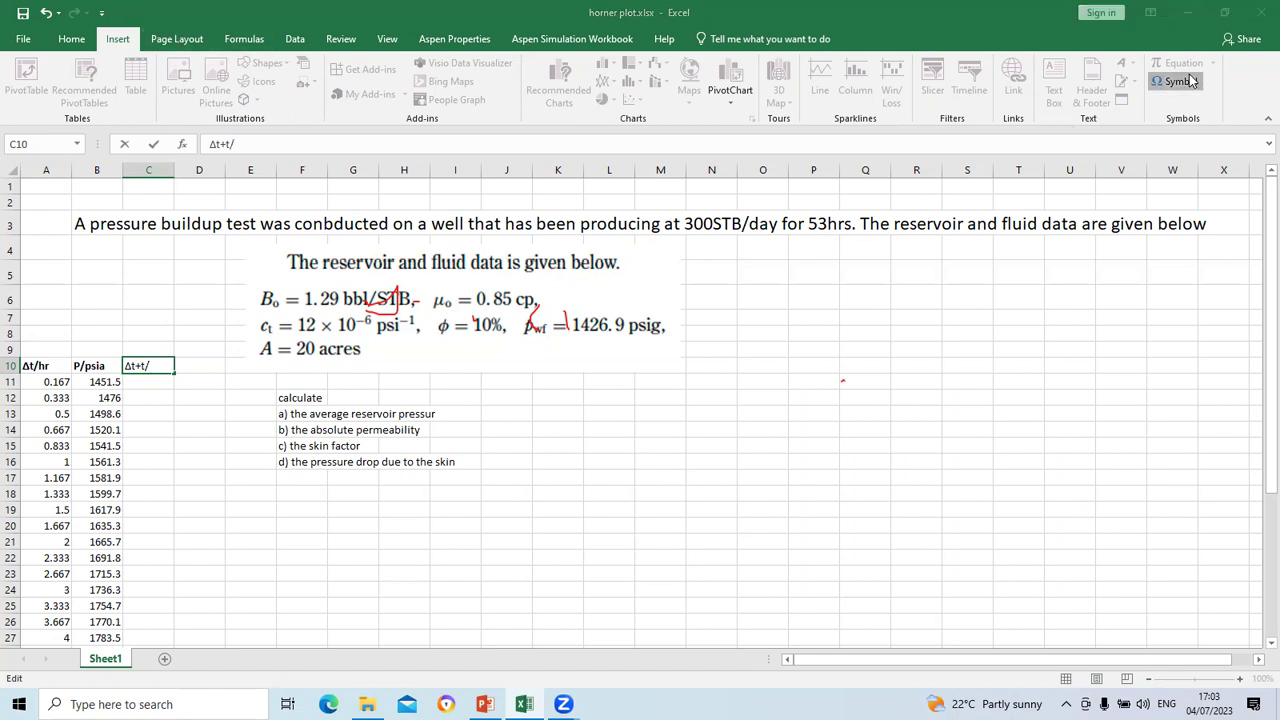
pyautogui.click(675, 498)
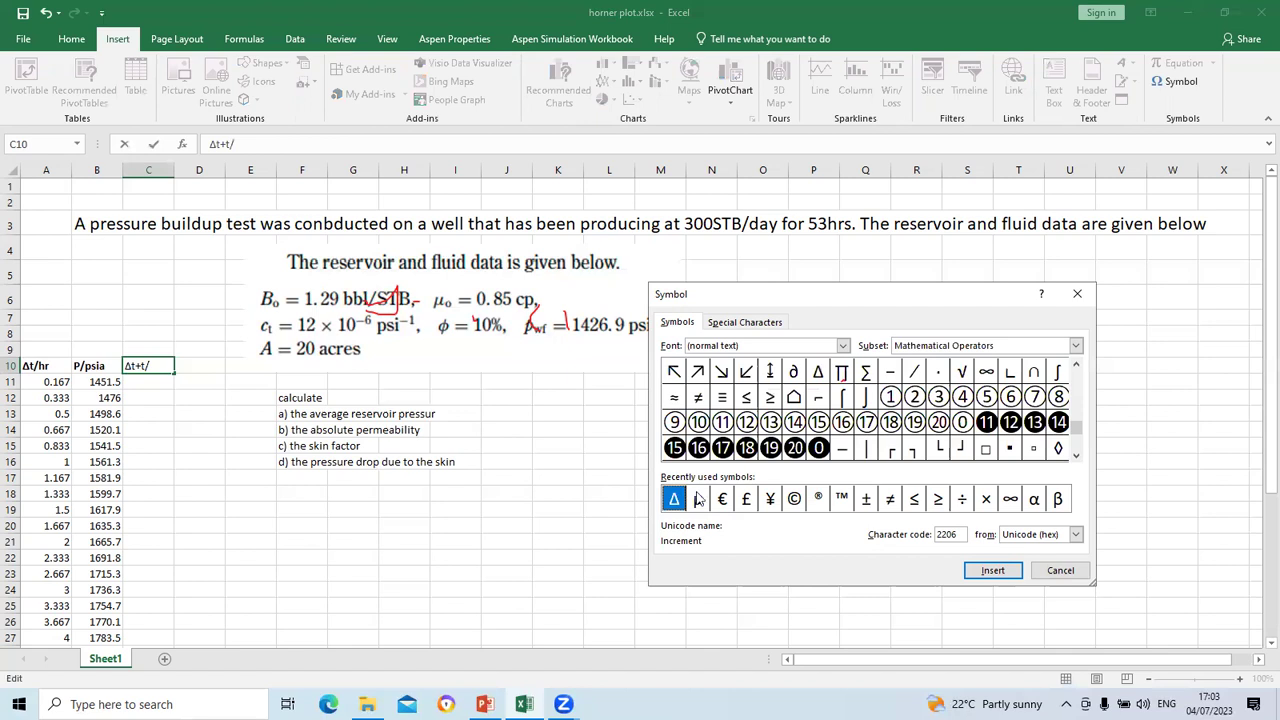
pyautogui.click(992, 570)
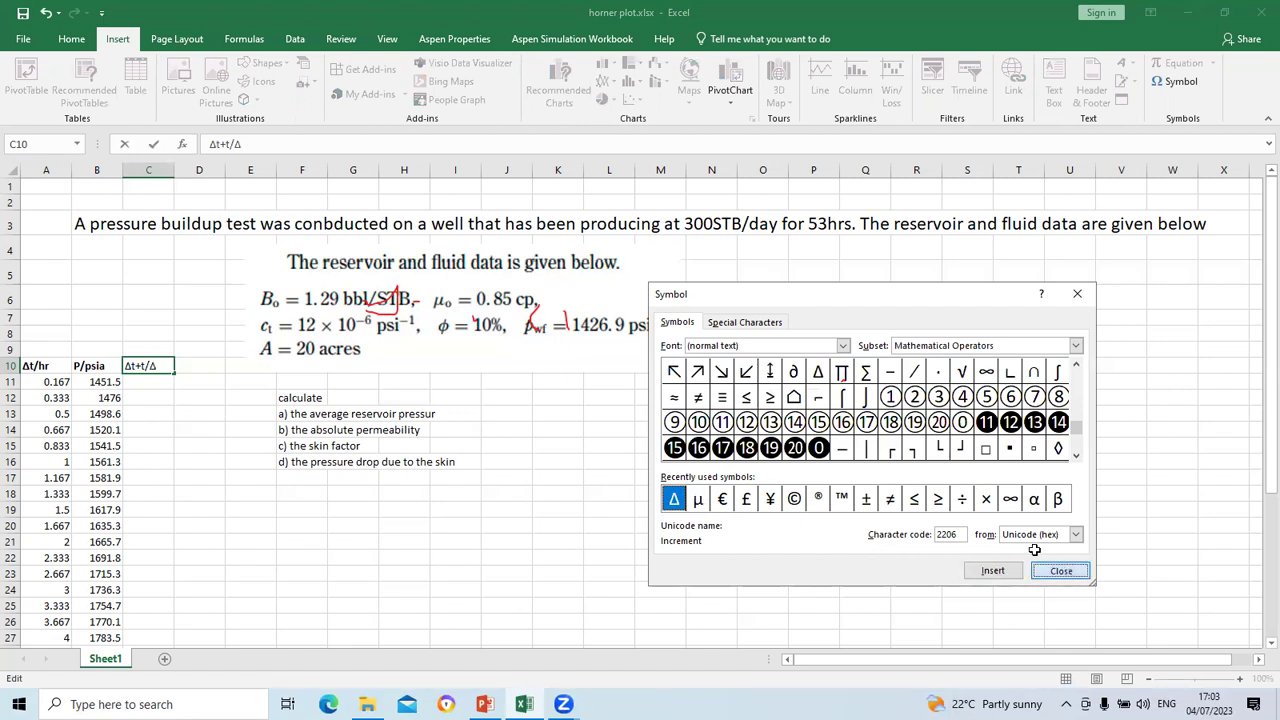
pyautogui.click(1062, 570)
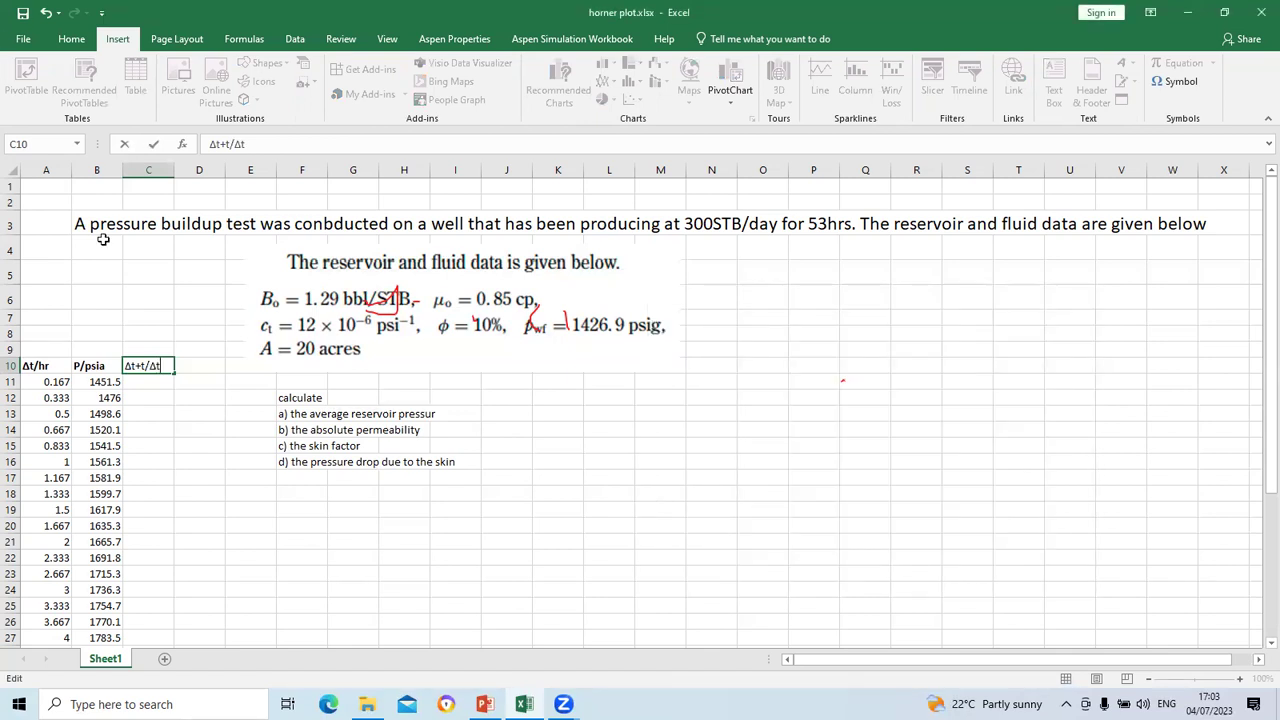
pyautogui.click(160, 388)
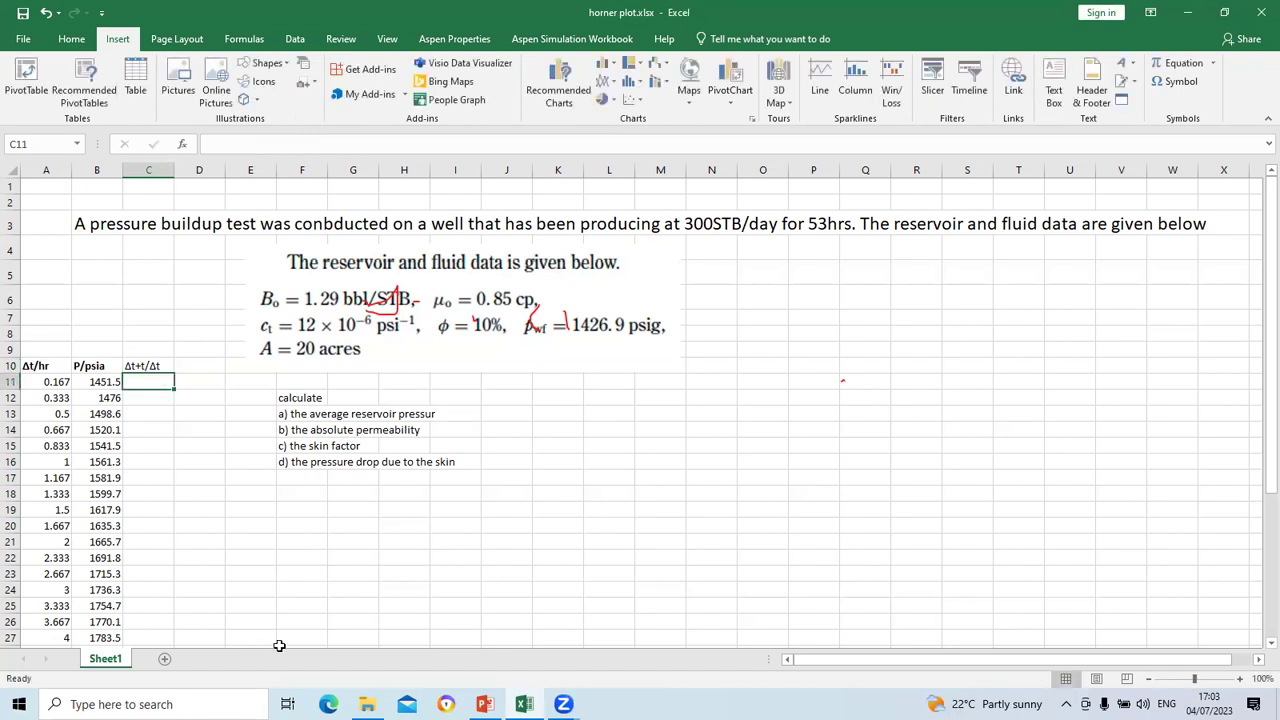
# Step: Check the time-ratio expression on the buildup test slide in PowerPoint, return to Excel and enter =(53+A11)/A11 in cell C11
pyautogui.click(485, 704)
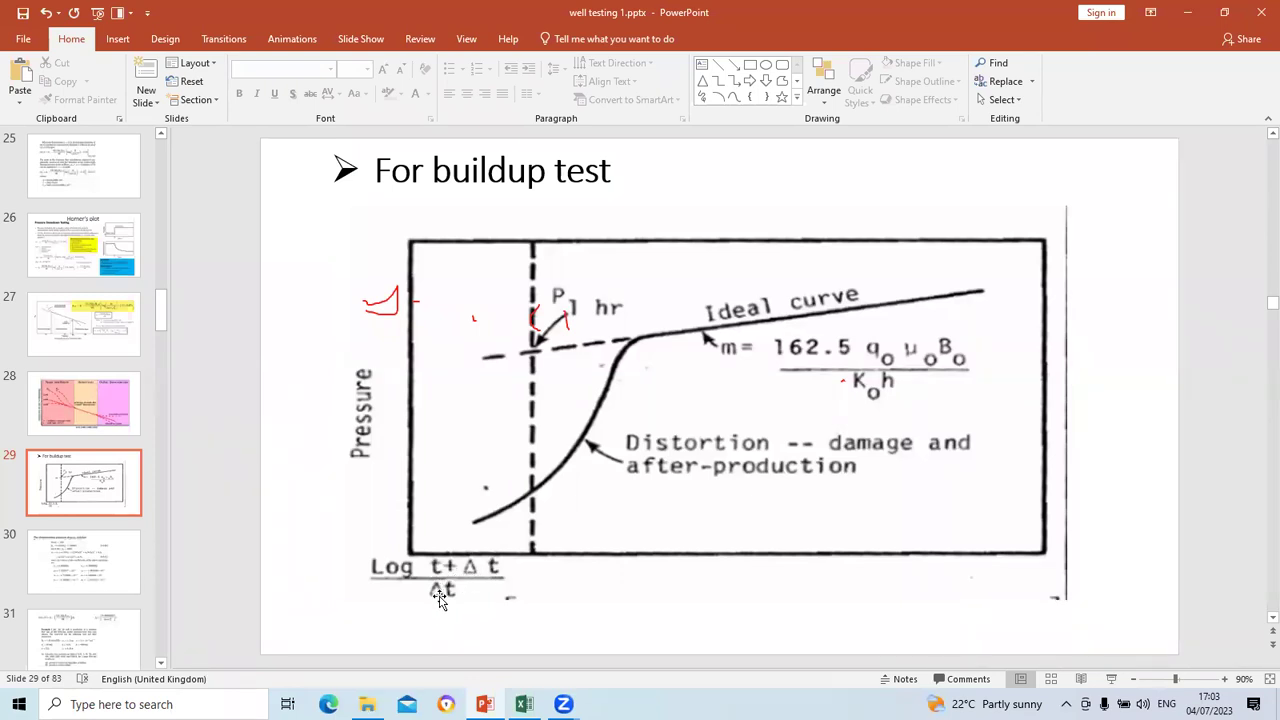
pyautogui.click(524, 702)
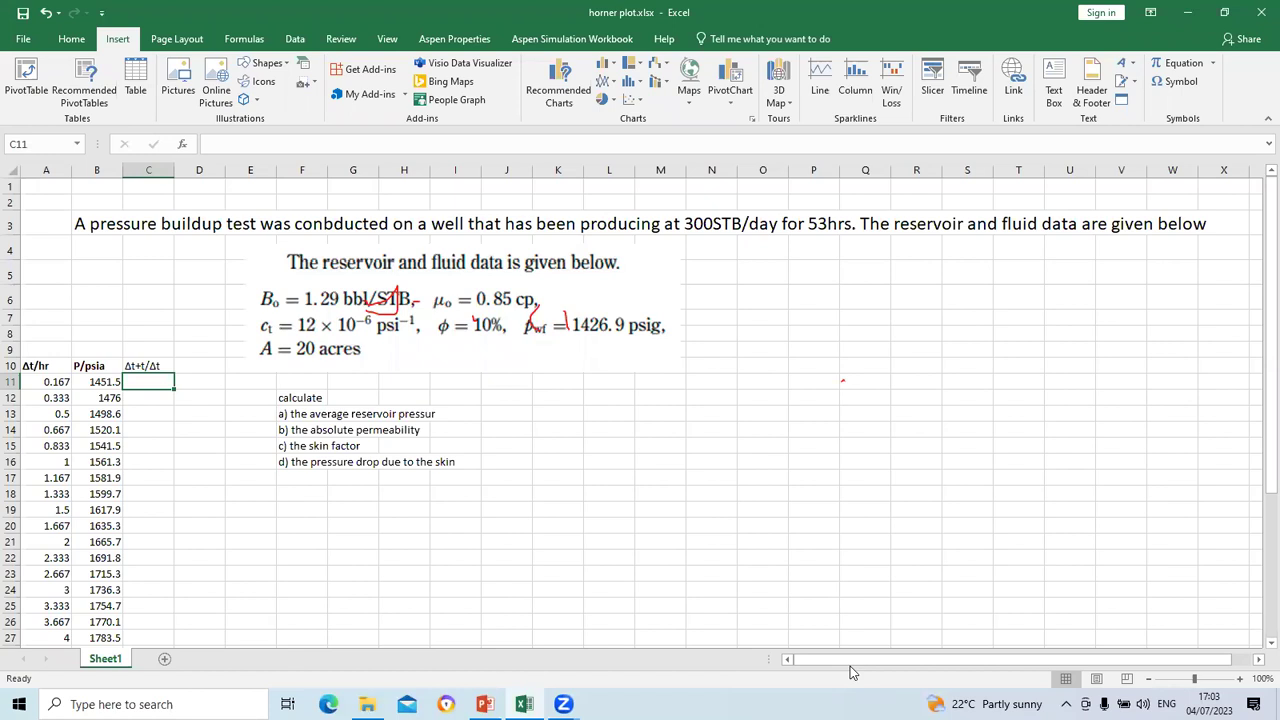
pyautogui.write('(')
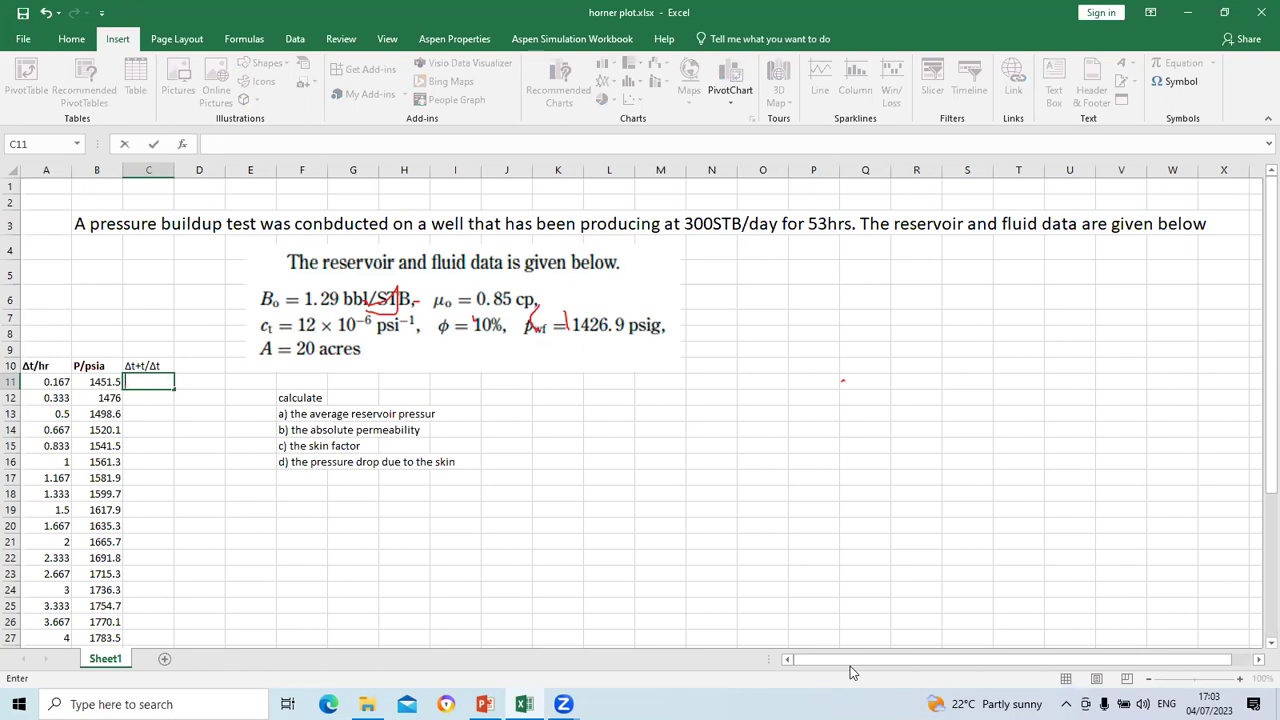
pyautogui.write('=(53+')
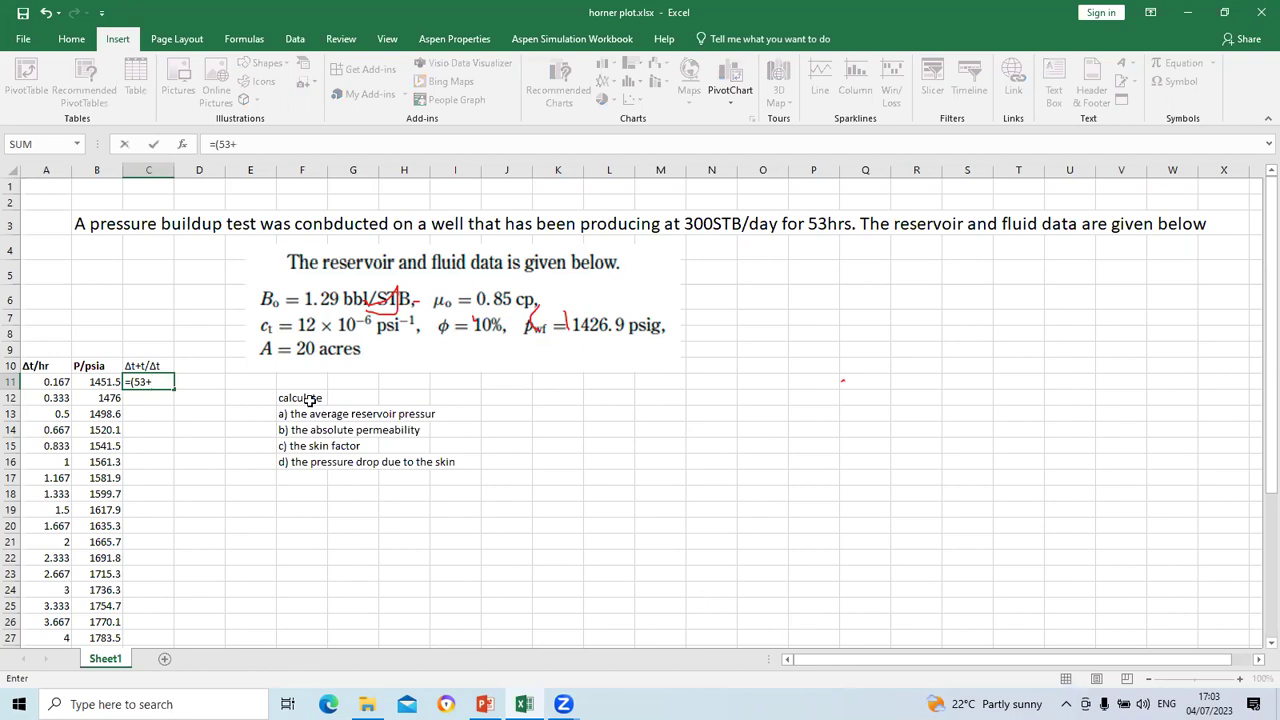
pyautogui.click(60, 382)
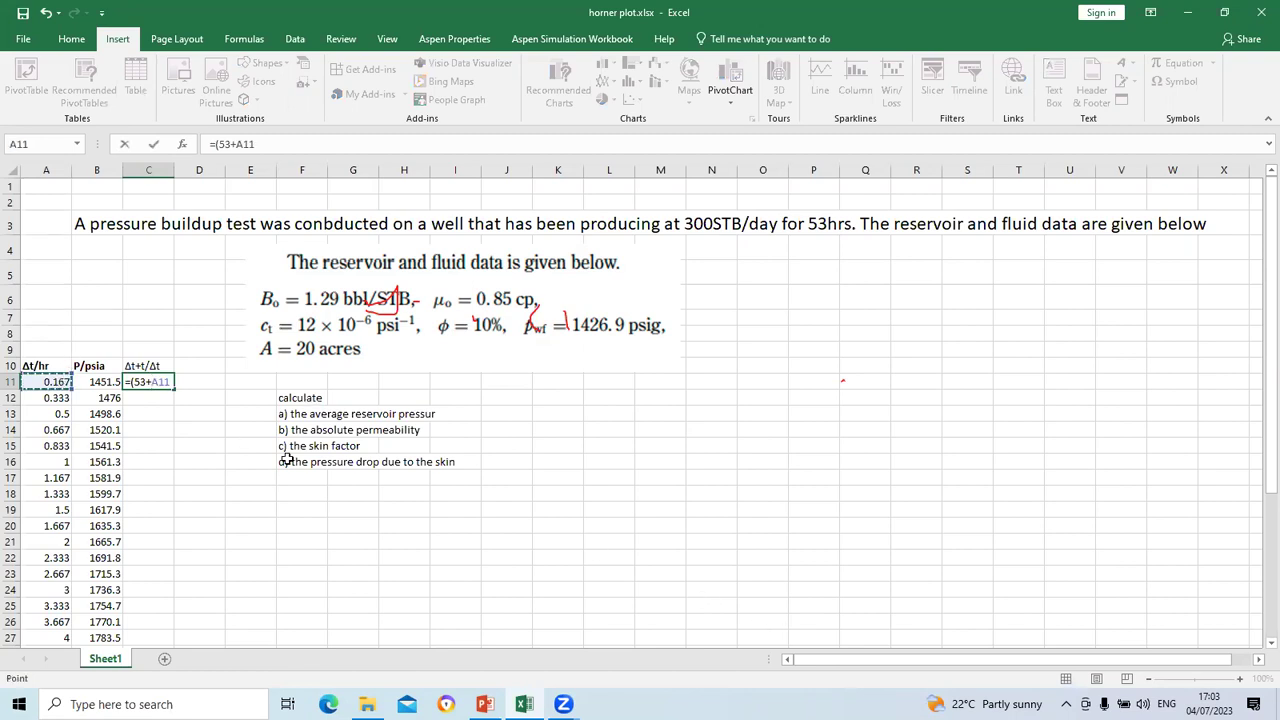
pyautogui.write(')/')
pyautogui.click(53, 382)
pyautogui.press('Return')
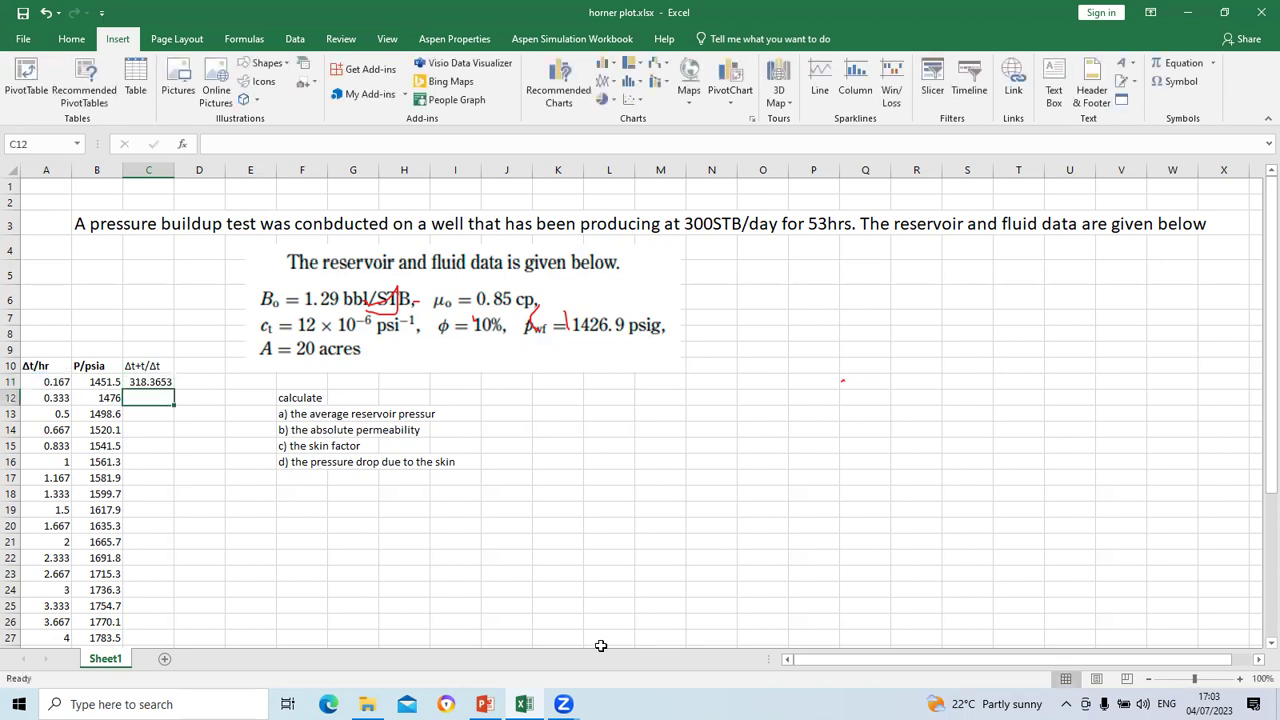
# Step: Fill the time-ratio formula from C11 down to C42, alongside the last pressure reading
pyautogui.click(163, 381)
pyautogui.moveTo(167, 415); pyautogui.dragTo(172, 607)
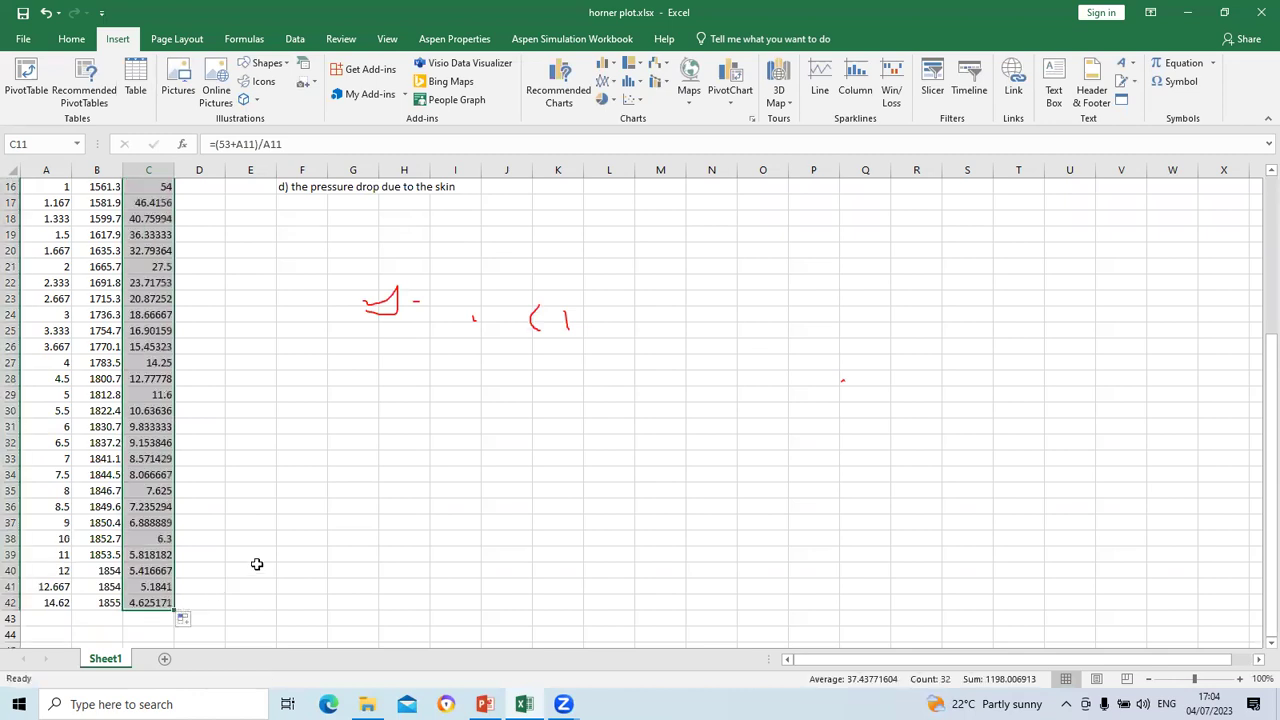
pyautogui.scroll(4, 309, 503)
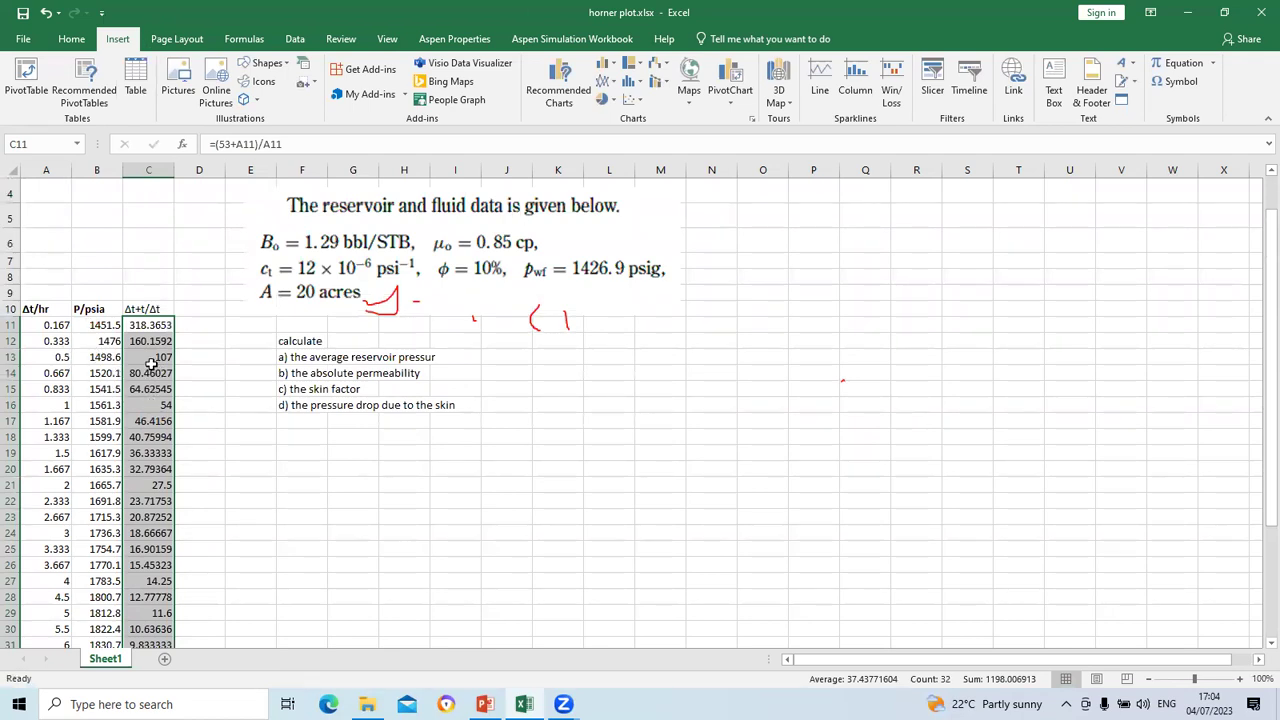
pyautogui.click(181, 38)
pyautogui.click(117, 38)
pyautogui.click(632, 99)
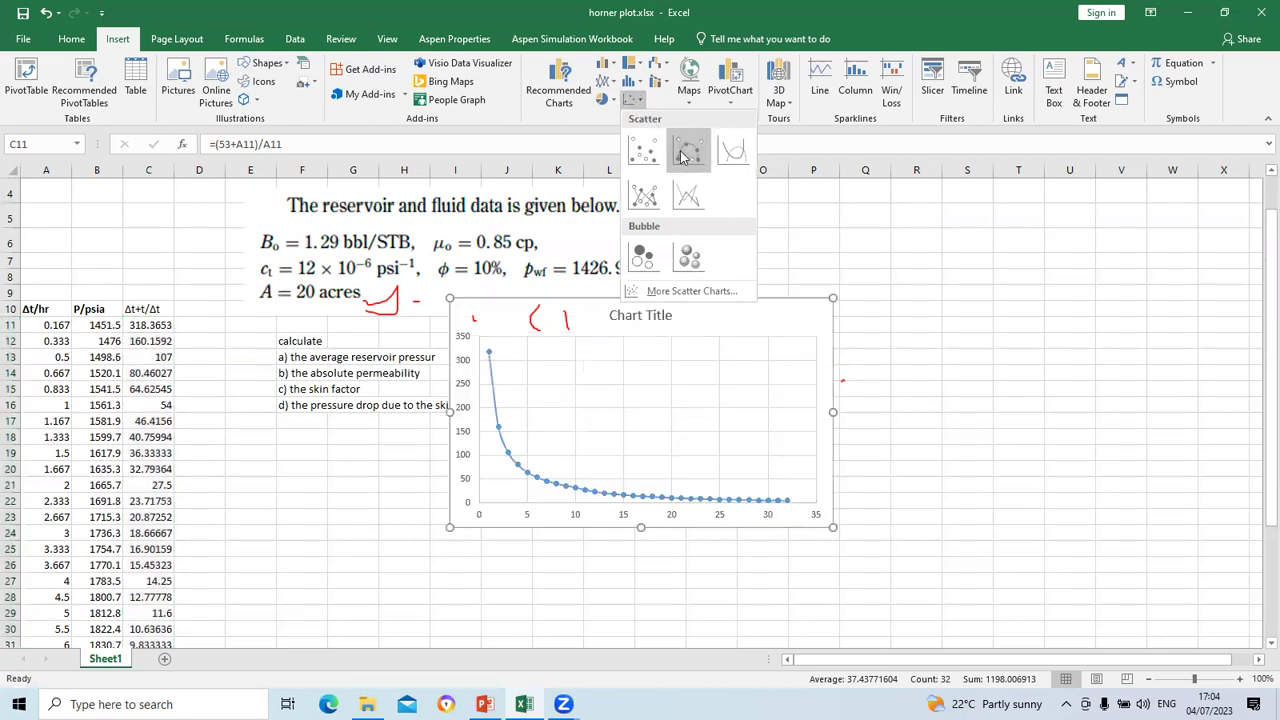
pyautogui.click(232, 452)
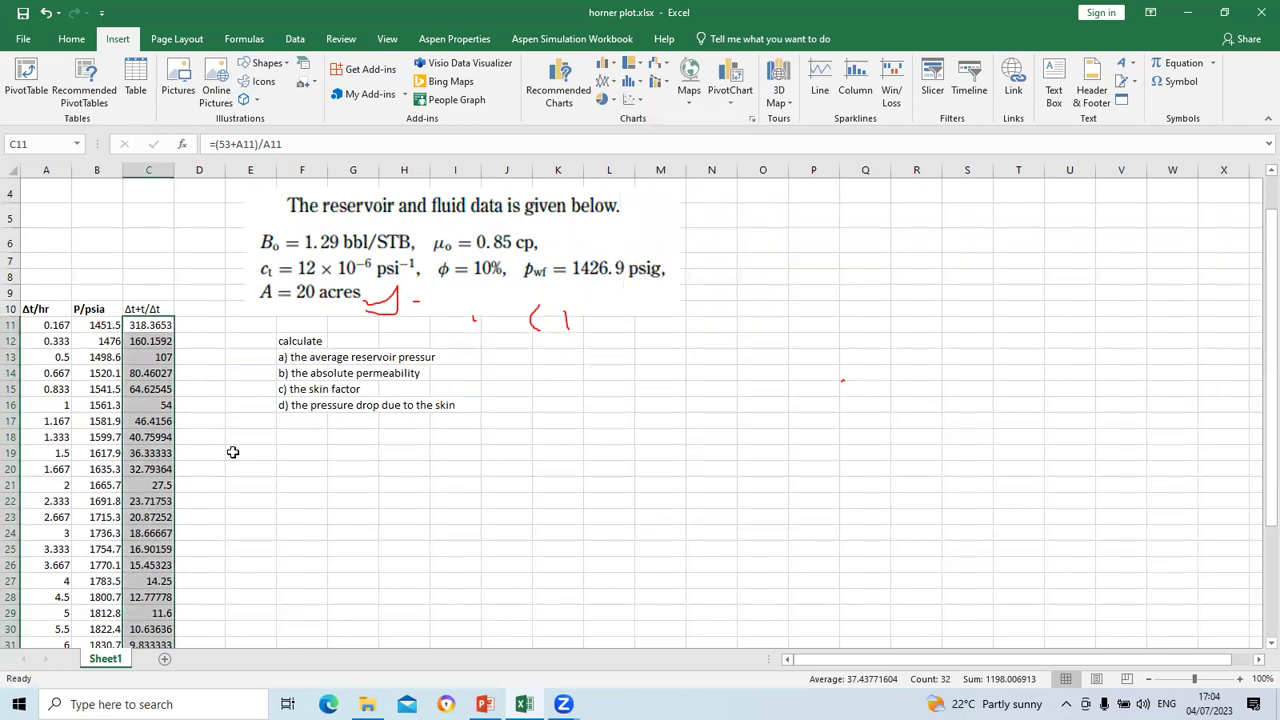
# Step: Insert a blank markers-only scatter chart from an empty cell and place it clear of the list of questions
pyautogui.click(232, 452)
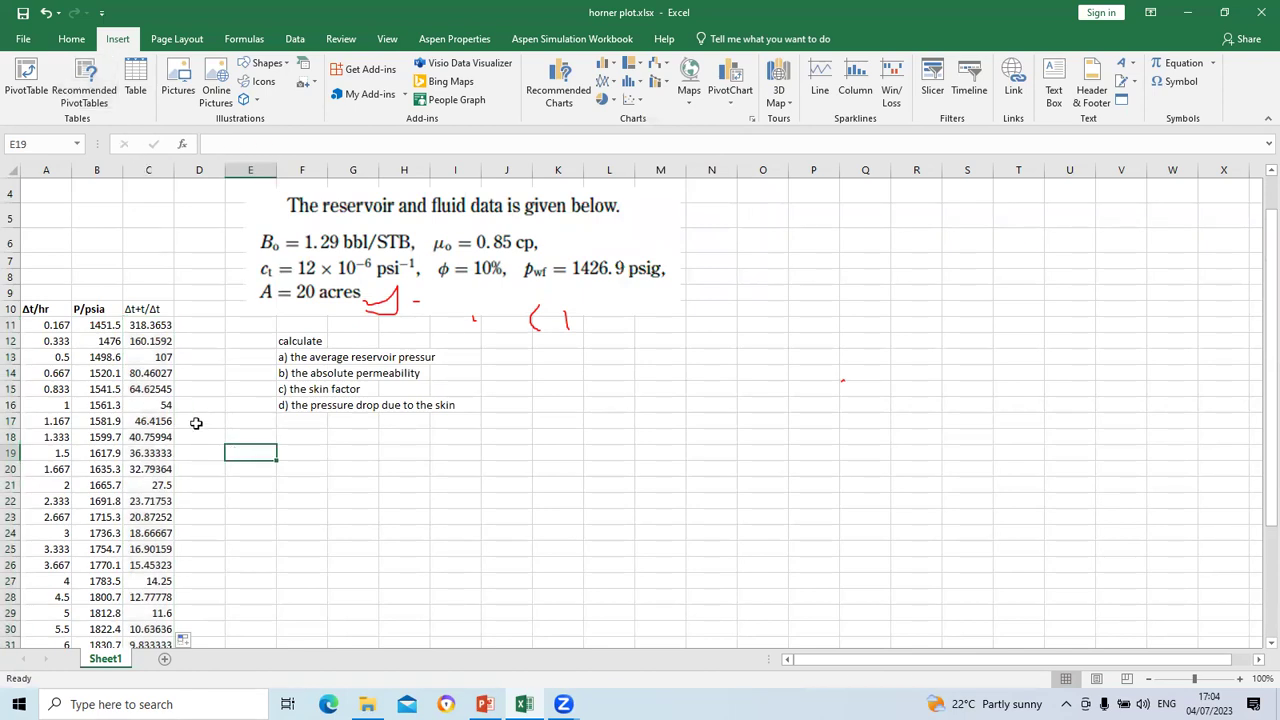
pyautogui.click(632, 99)
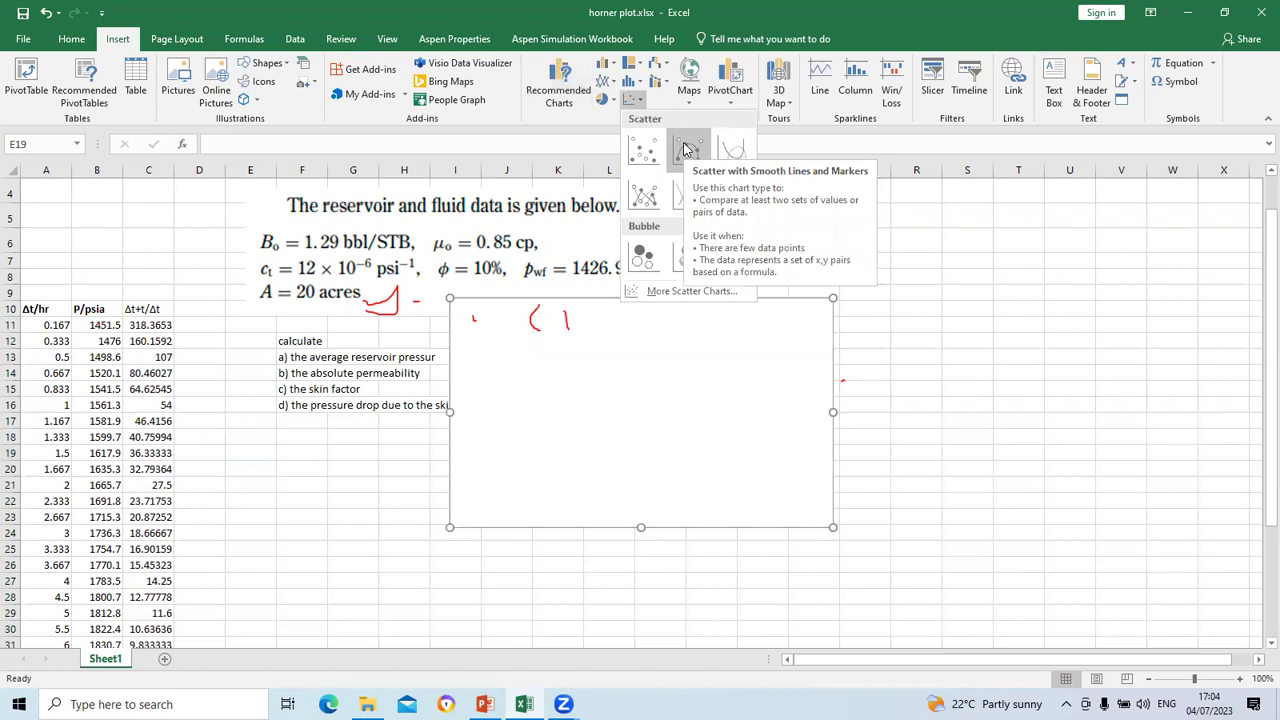
pyautogui.click(643, 150)
pyautogui.moveTo(671, 325); pyautogui.dragTo(754, 368)
# Step: Add a data series named Build up test to the blank chart, with C11:C42 as its X values
pyautogui.rightClick(647, 456)
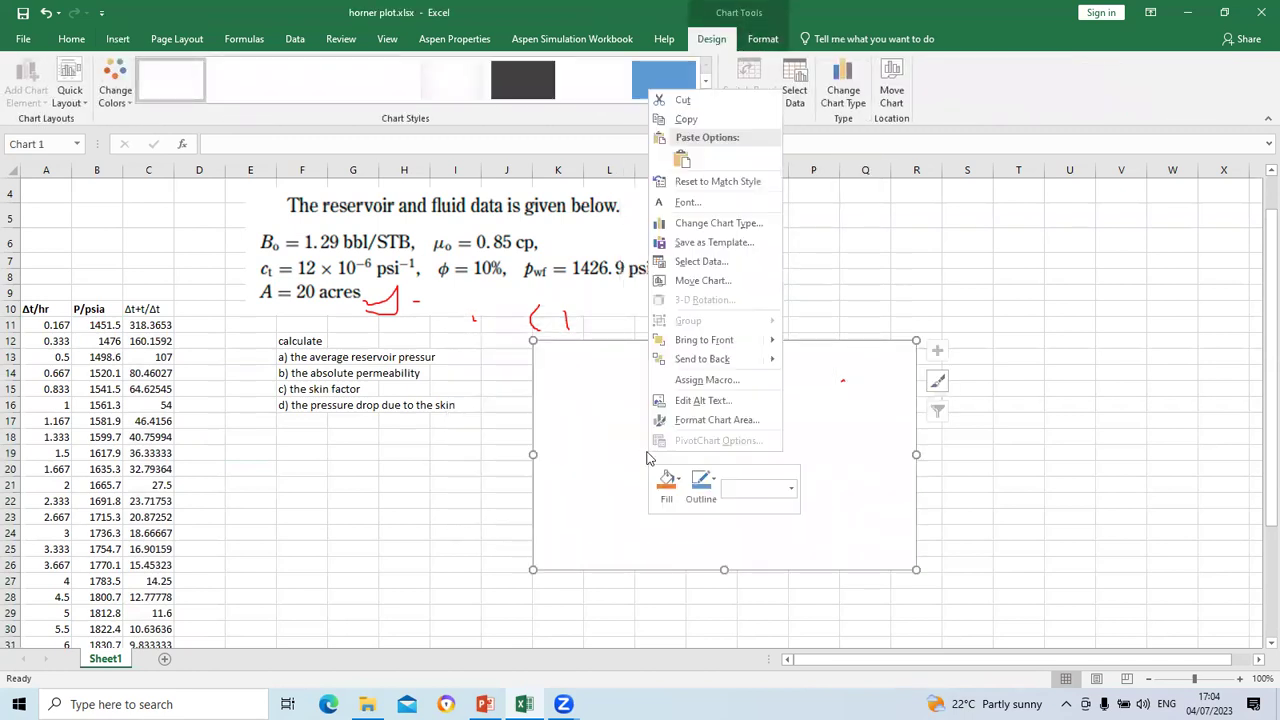
pyautogui.click(700, 261)
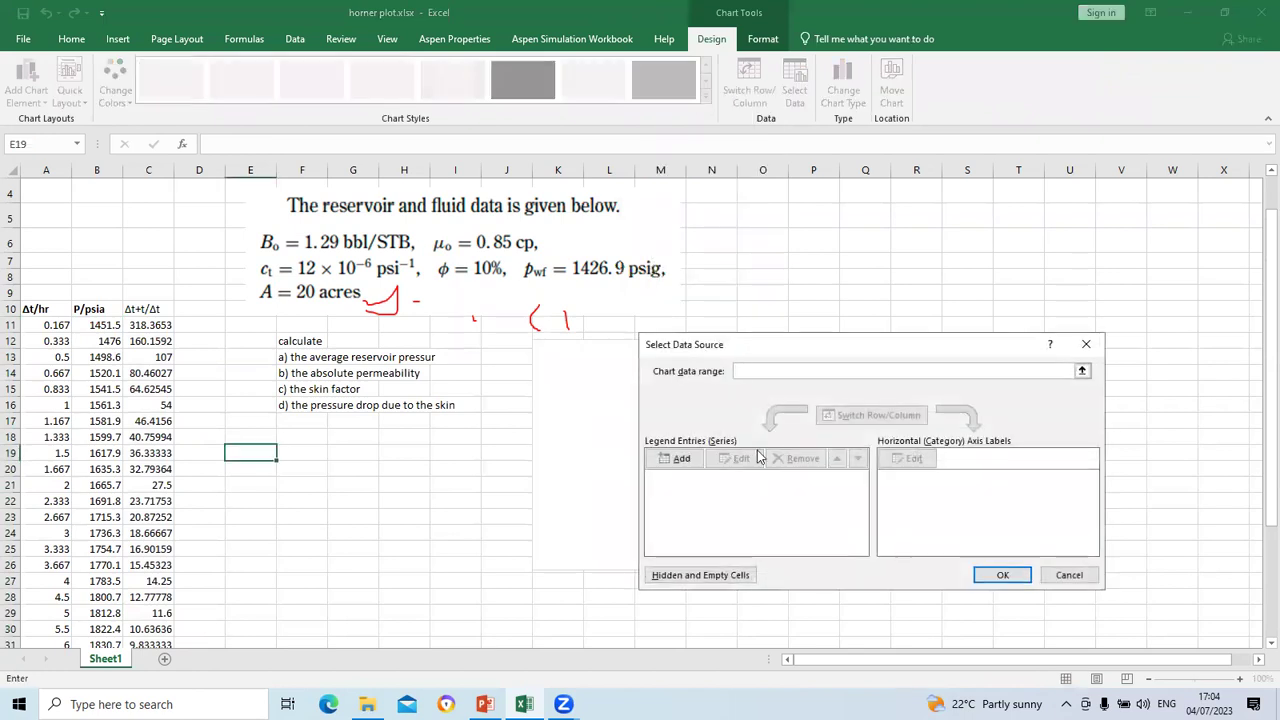
pyautogui.click(676, 458)
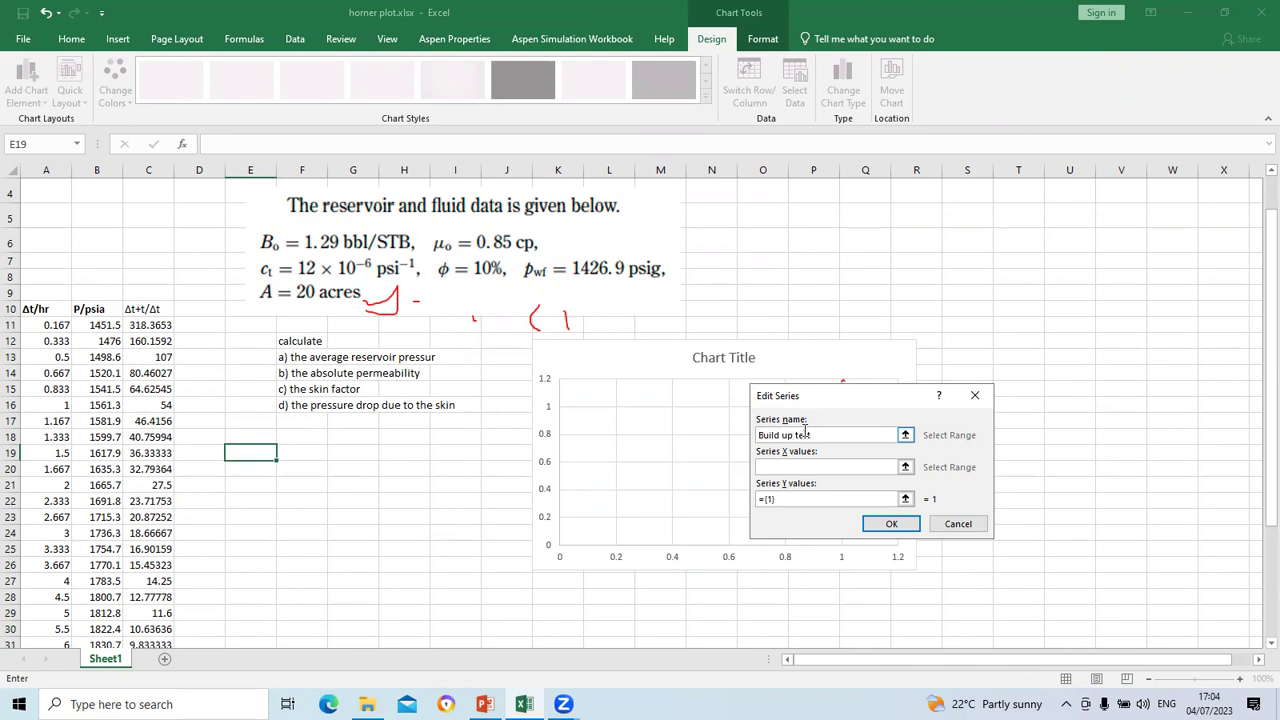
pyautogui.click(905, 466)
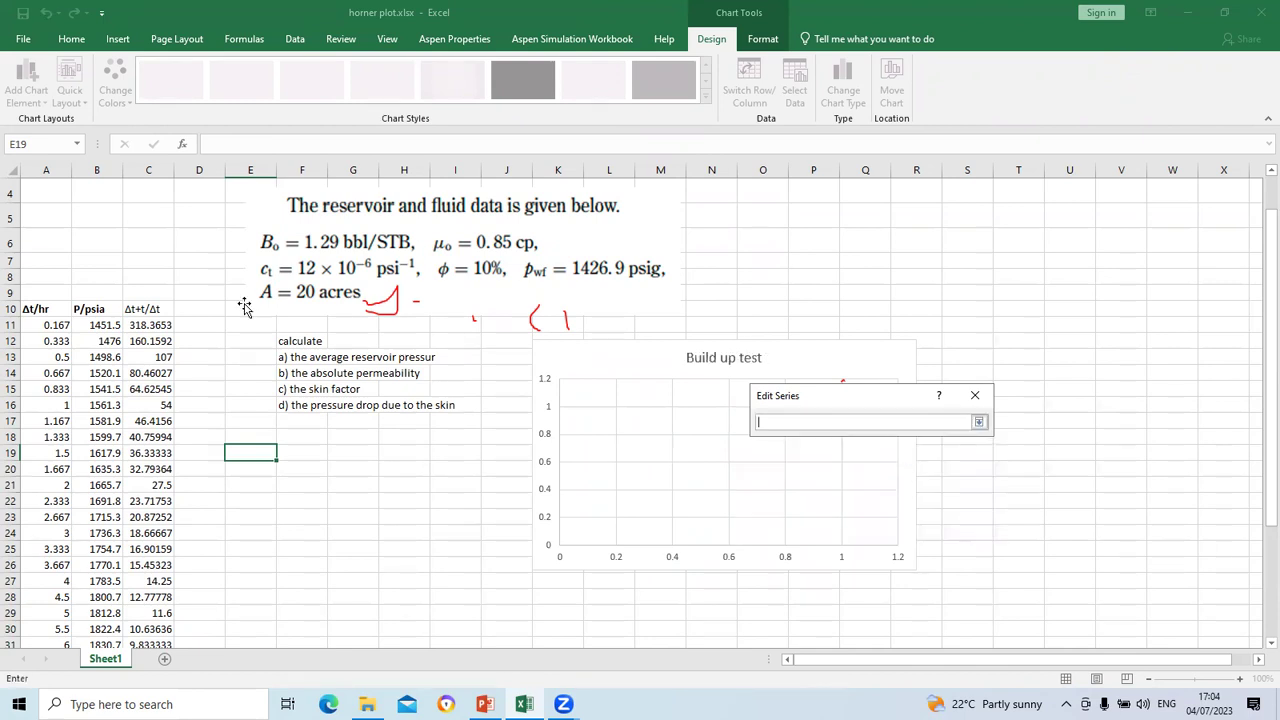
pyautogui.moveTo(158, 320); pyautogui.dragTo(151, 603)
pyautogui.click(979, 422)
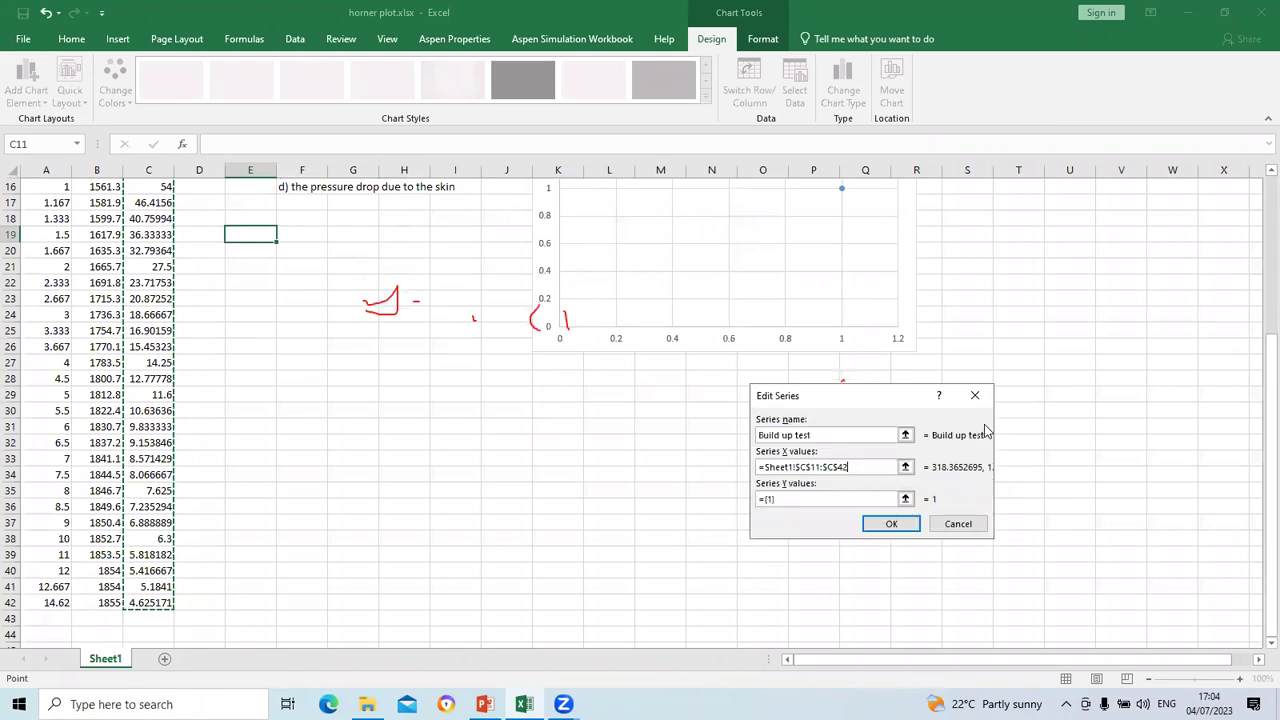
# Step: Set the series' Y values to the pressures in B11:B42 and apply the chart's data source
pyautogui.click(904, 499)
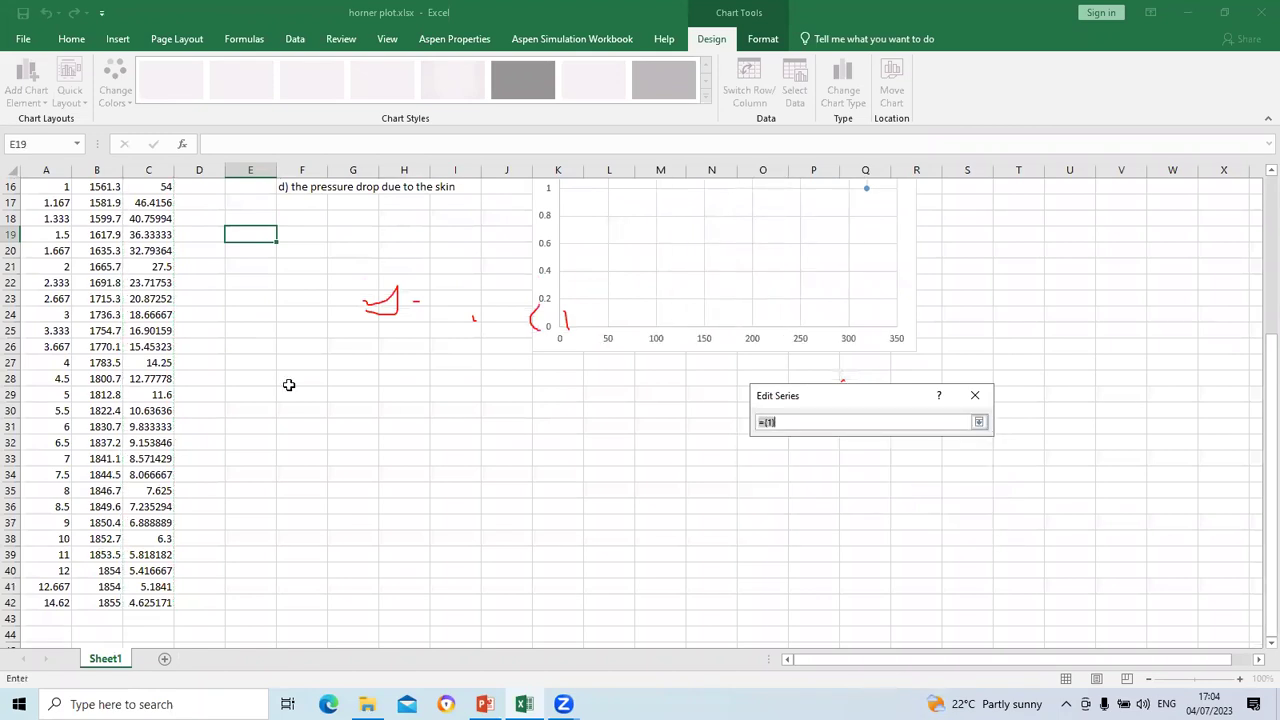
pyautogui.scroll(3, 280, 380)
pyautogui.moveTo(89, 250); pyautogui.dragTo(105, 603)
pyautogui.click(978, 423)
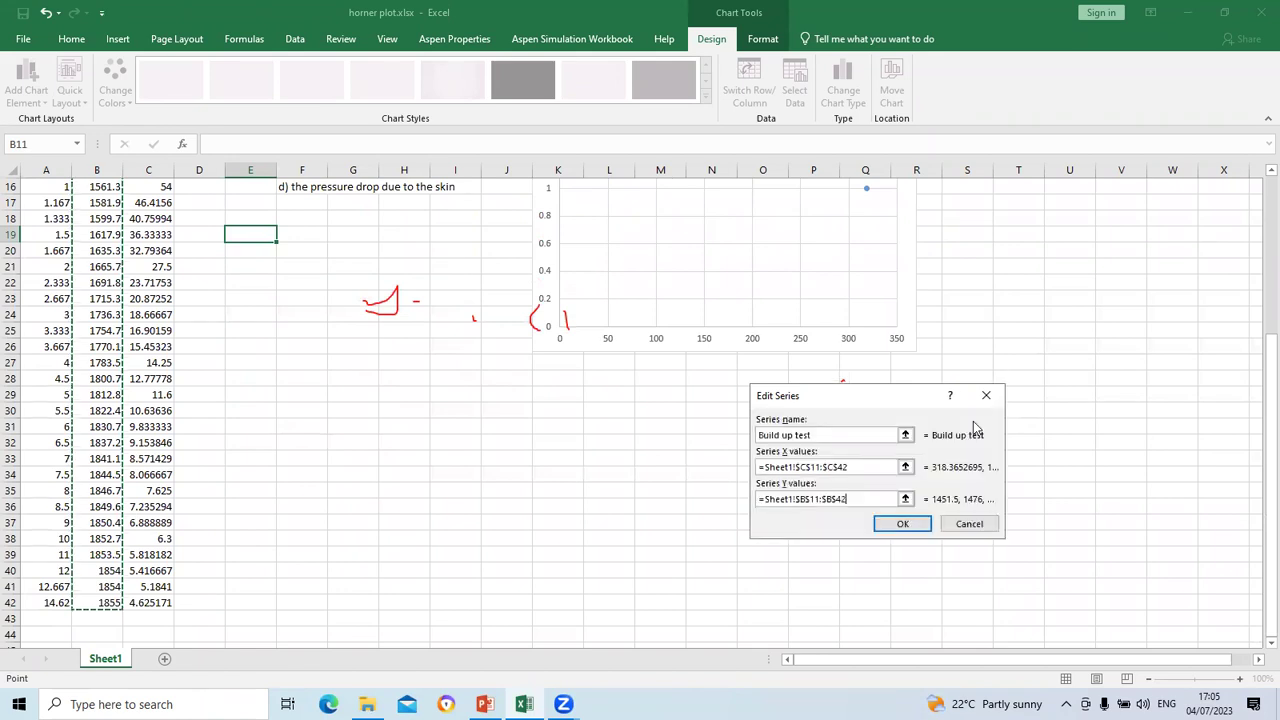
pyautogui.click(899, 526)
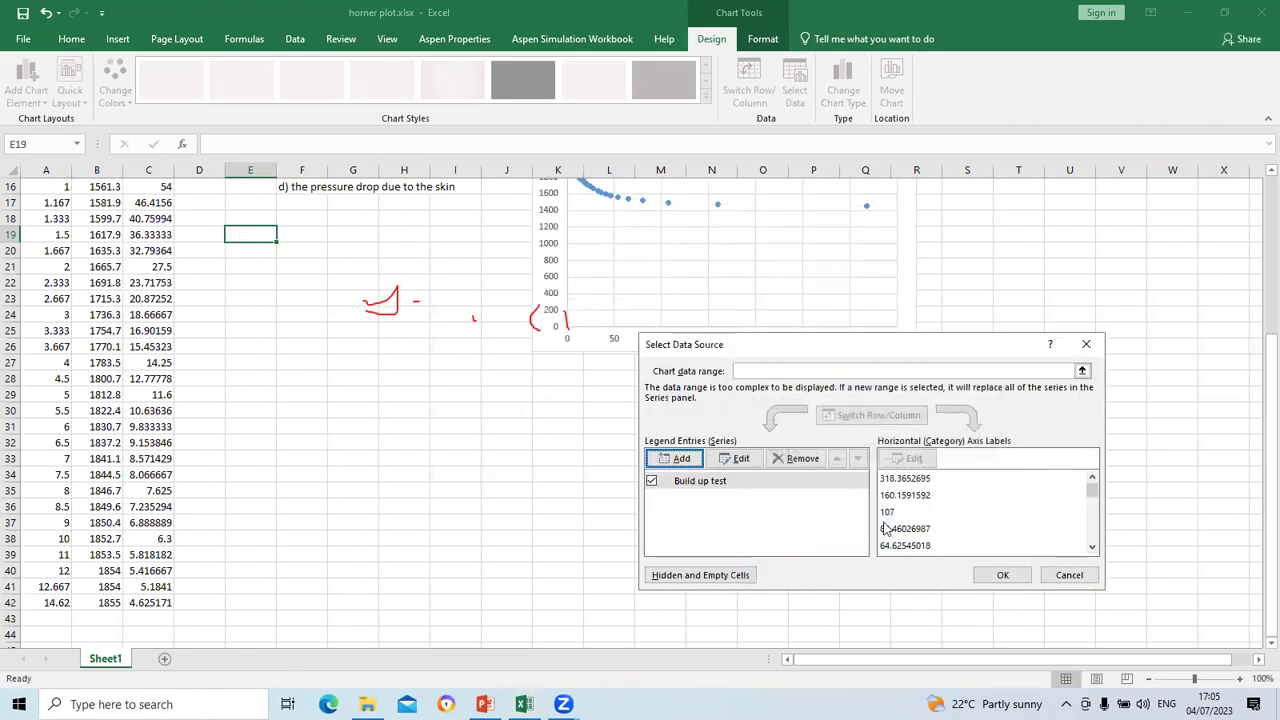
pyautogui.click(1001, 575)
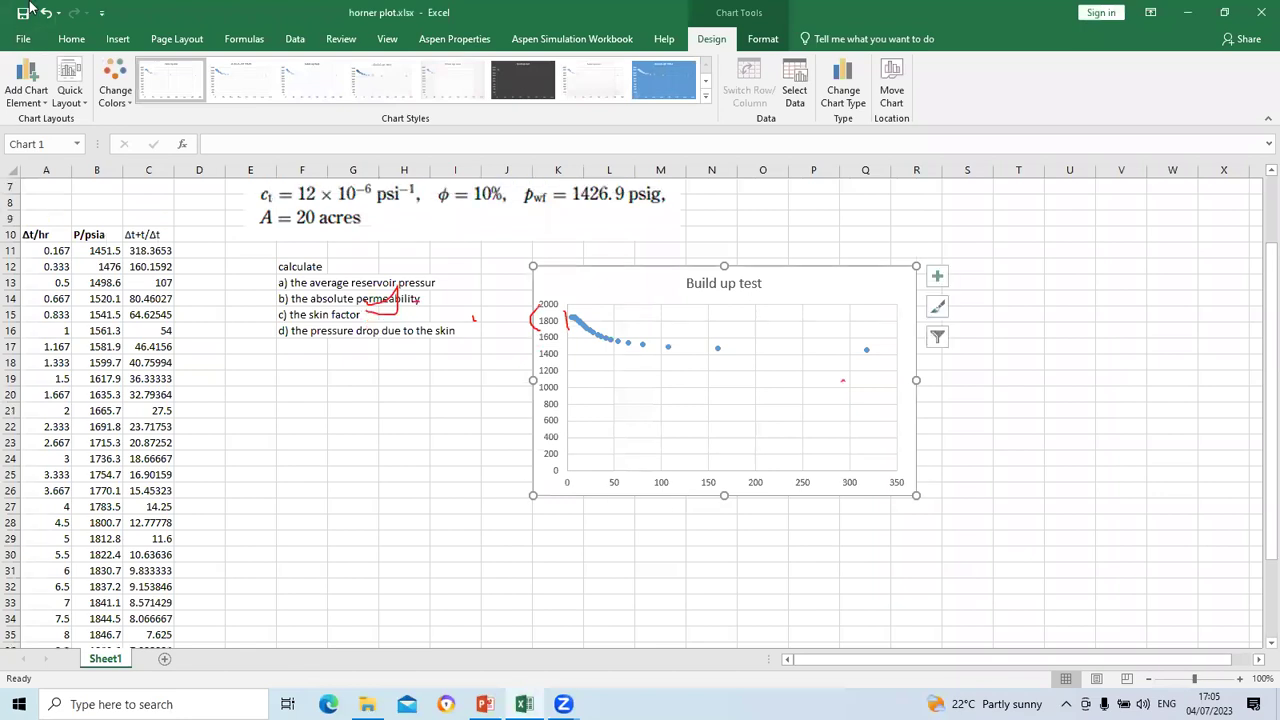
# Step: Add axis titles to the Build up test chart
pyautogui.click(707, 484)
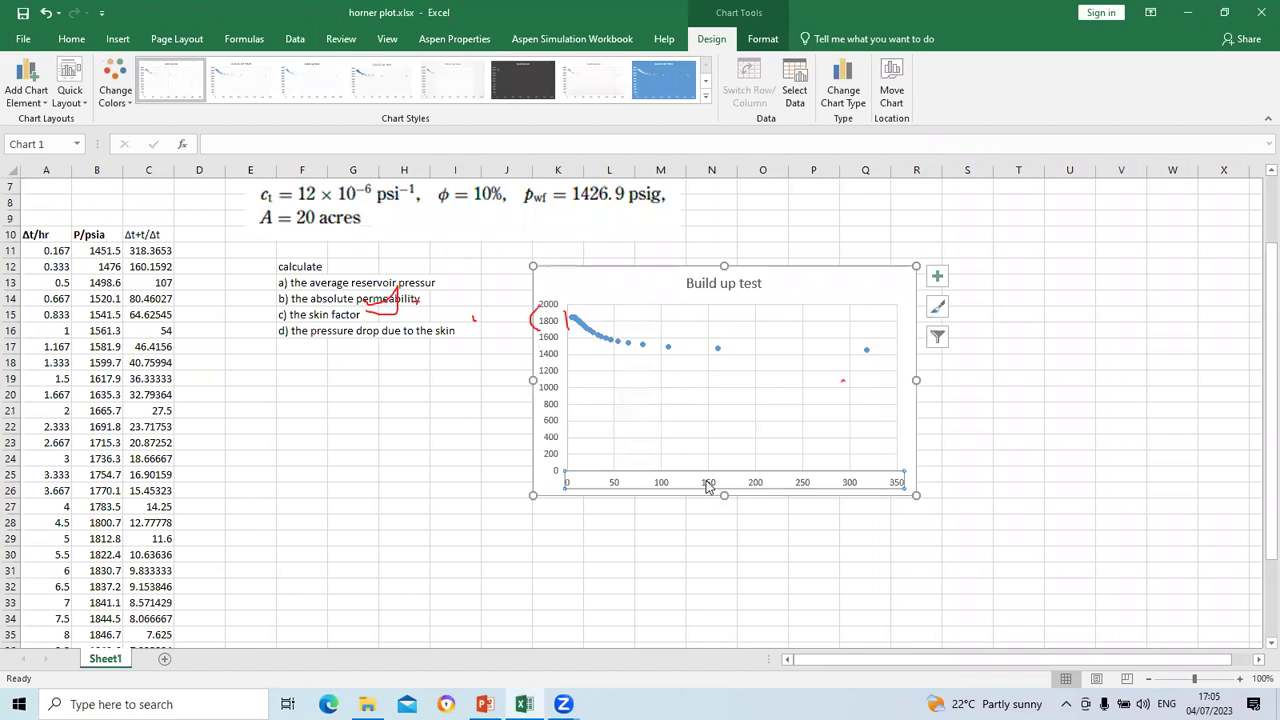
pyautogui.click(937, 276)
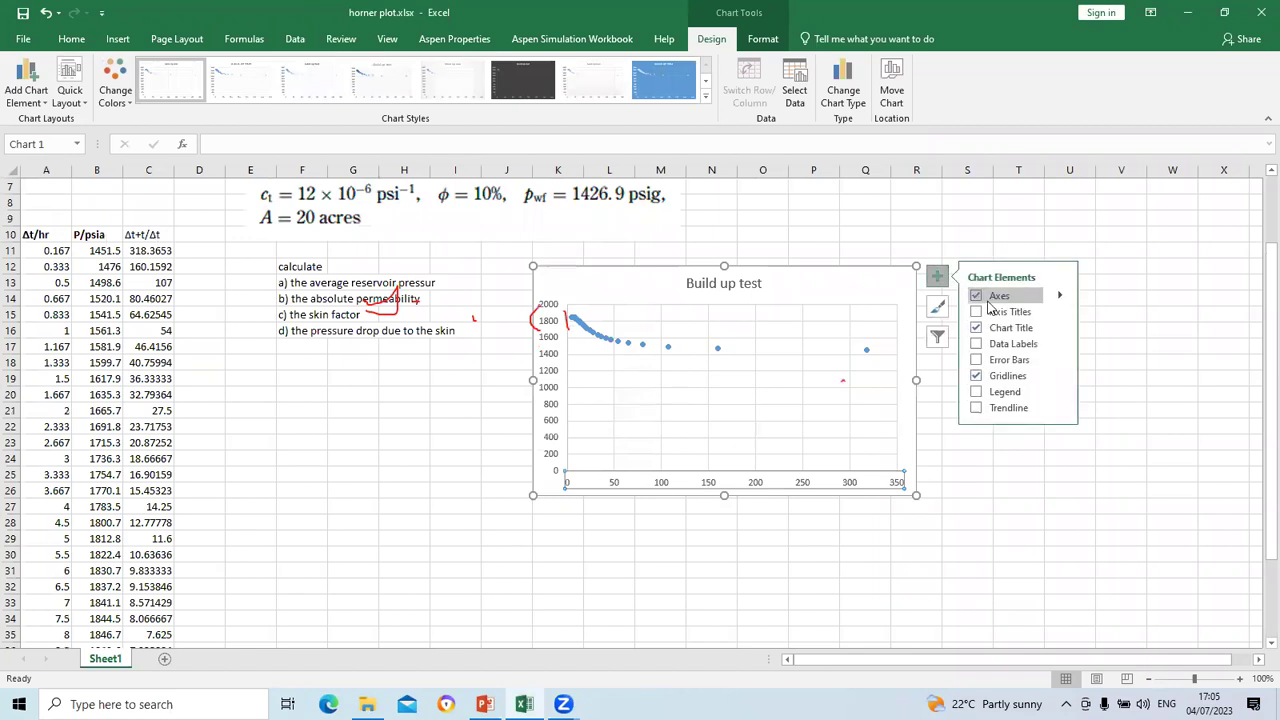
pyautogui.click(976, 313)
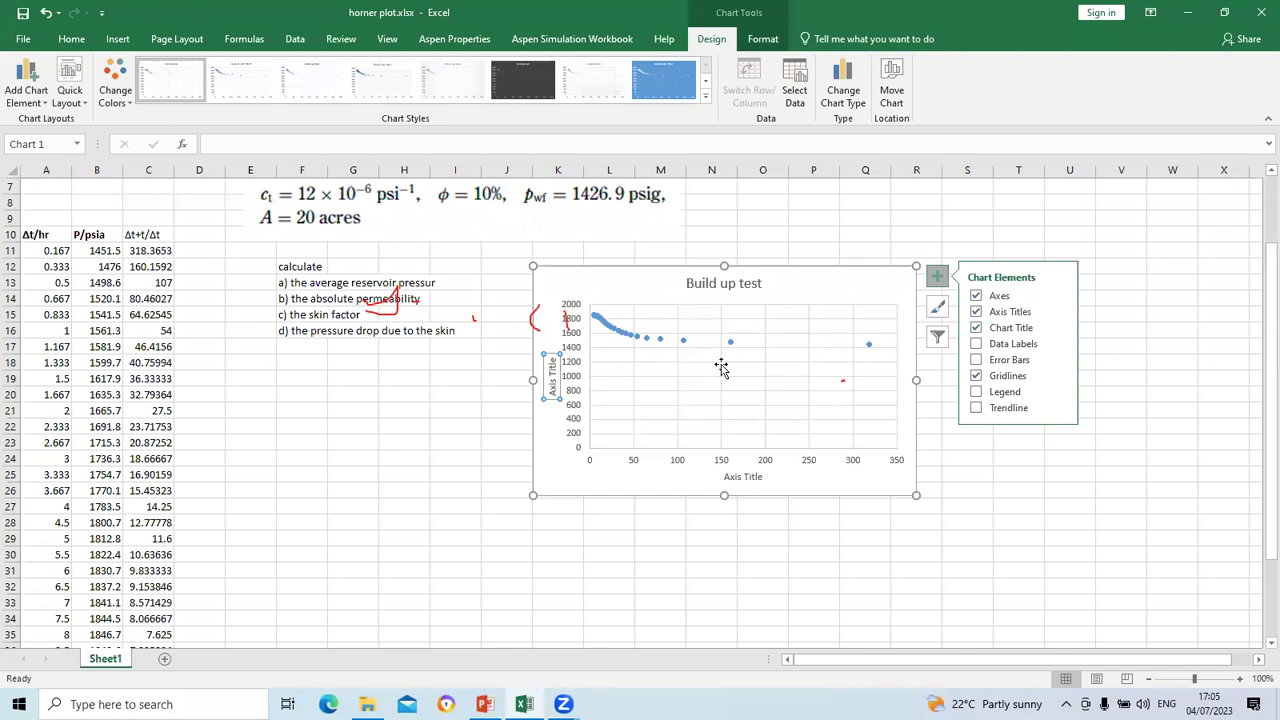
# Step: Format the Build up test chart's horizontal axis with a base-10 logarithmic scale and values in reverse order
pyautogui.click(767, 464)
pyautogui.rightClick(767, 464)
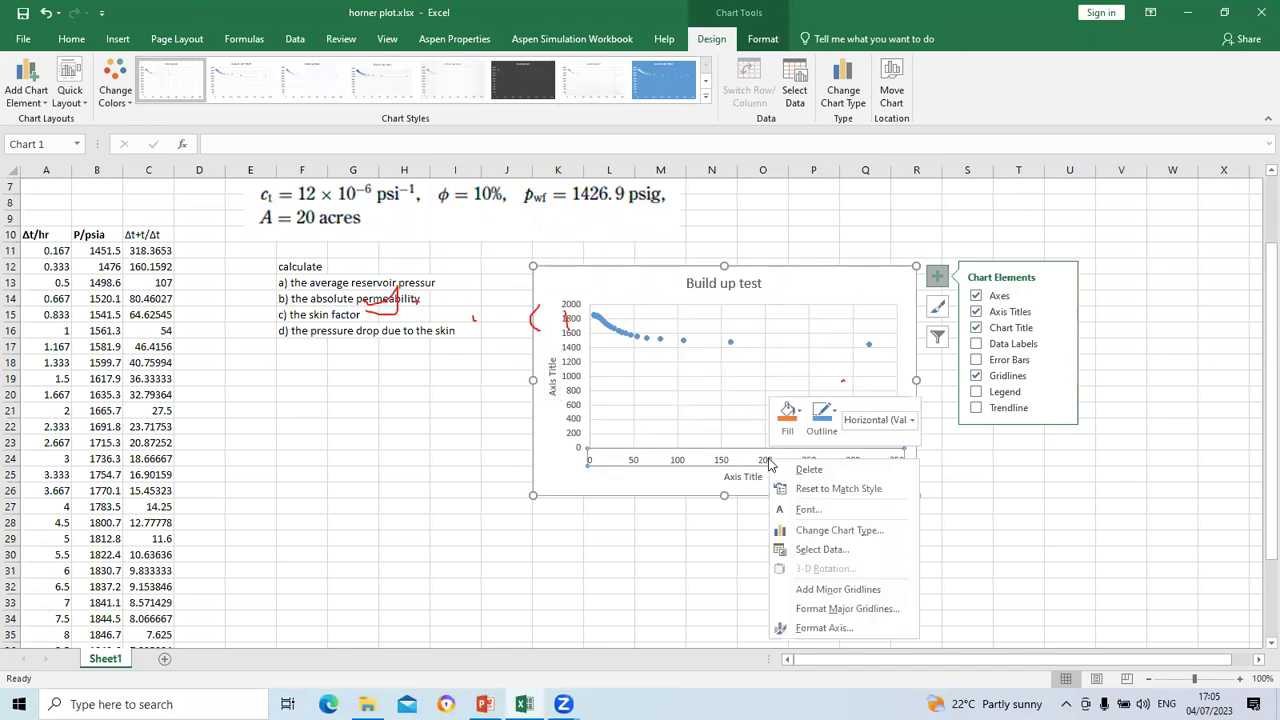
pyautogui.click(840, 625)
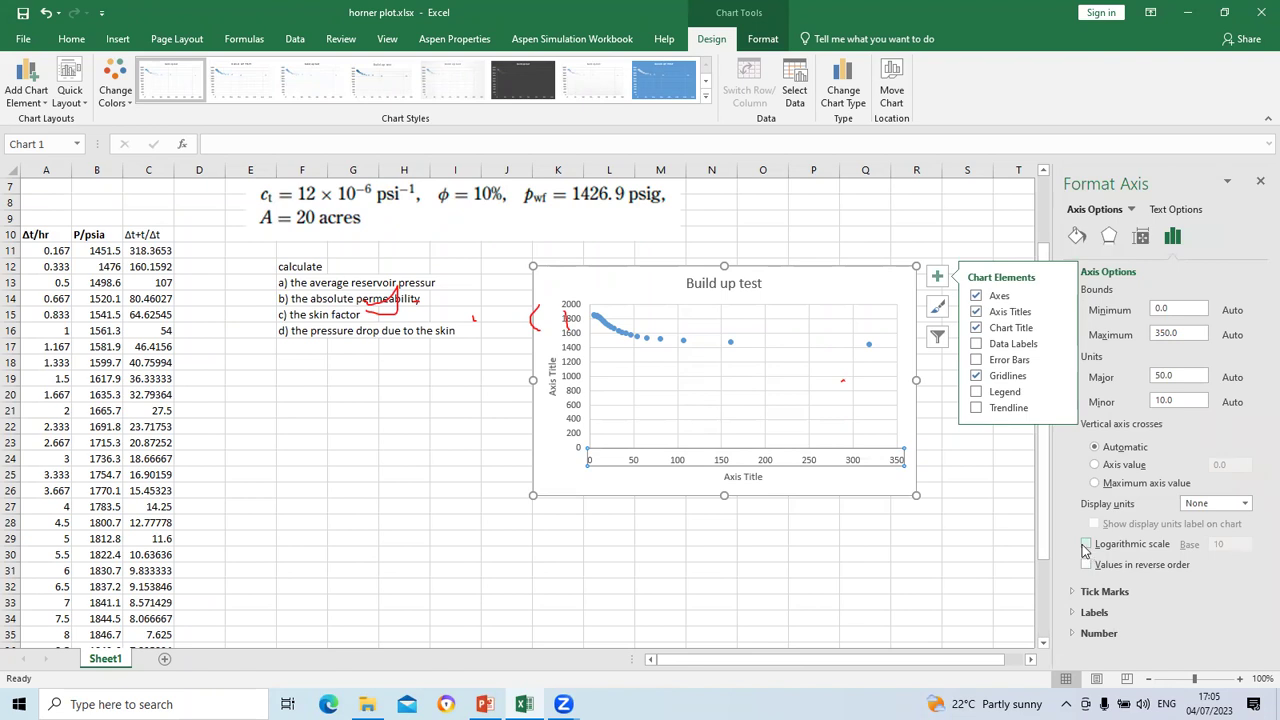
pyautogui.click(1086, 545)
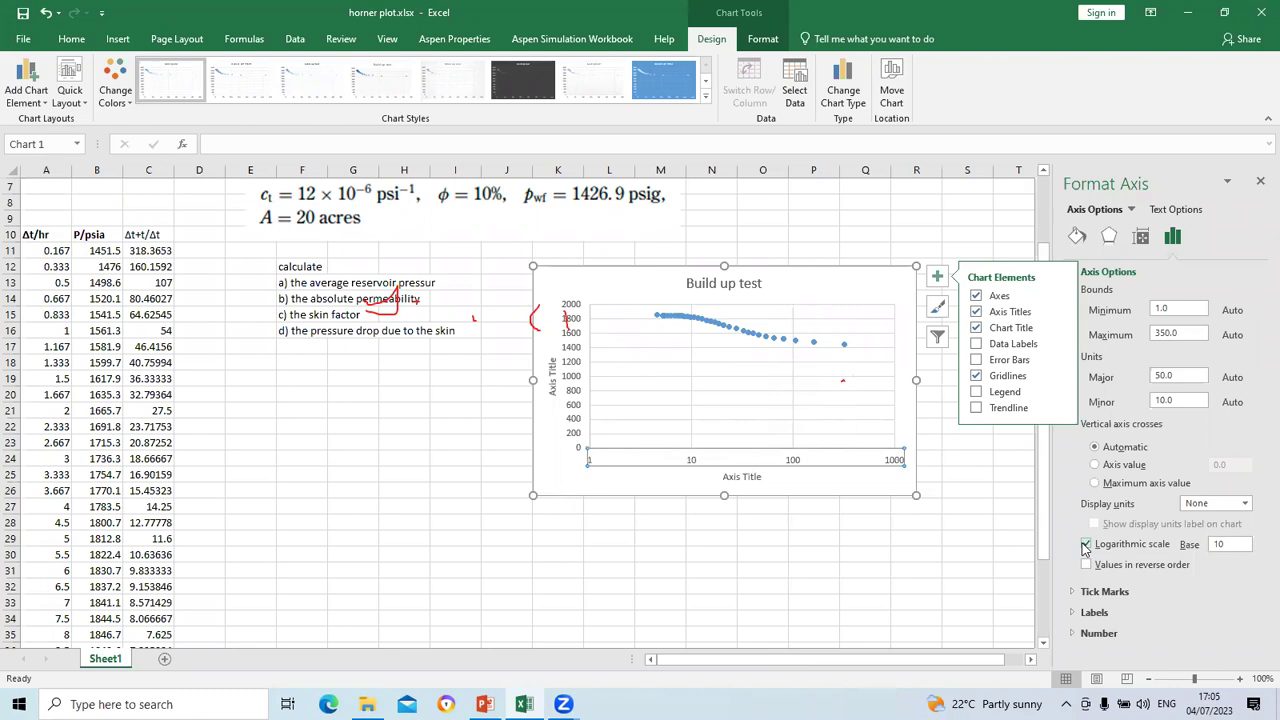
pyautogui.click(1087, 565)
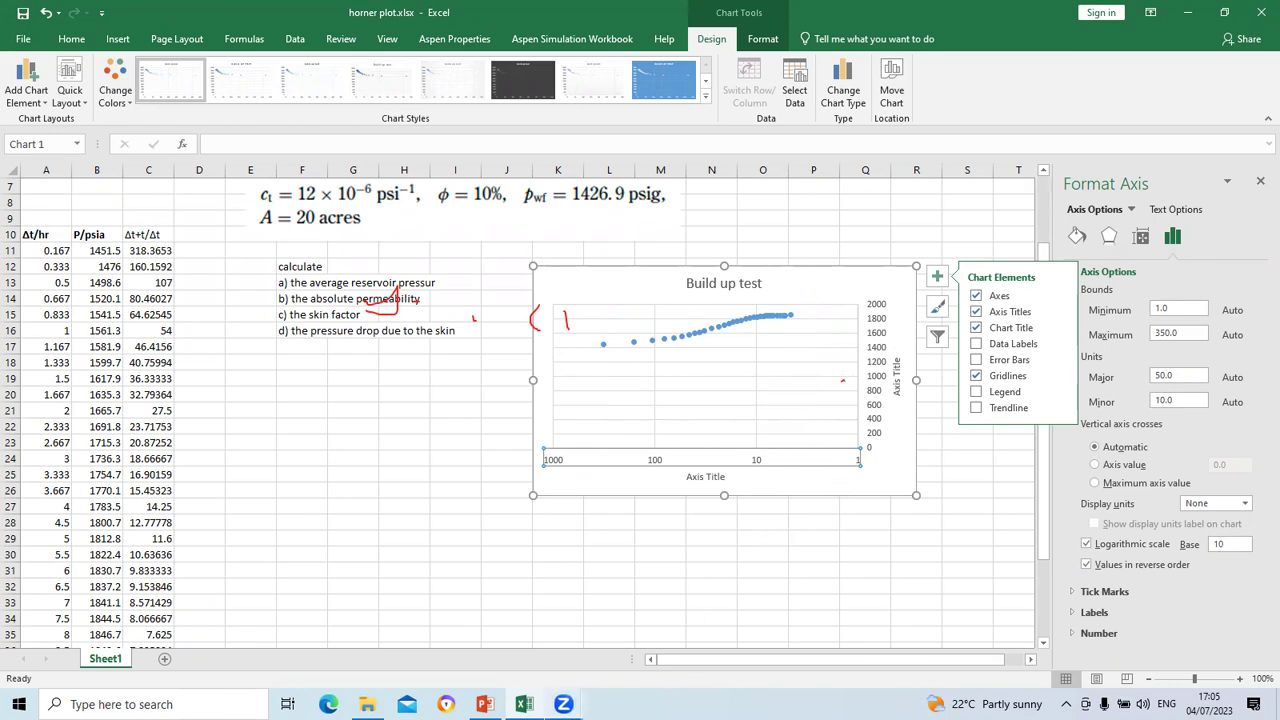
pyautogui.hotkey('alt', 'Tab')
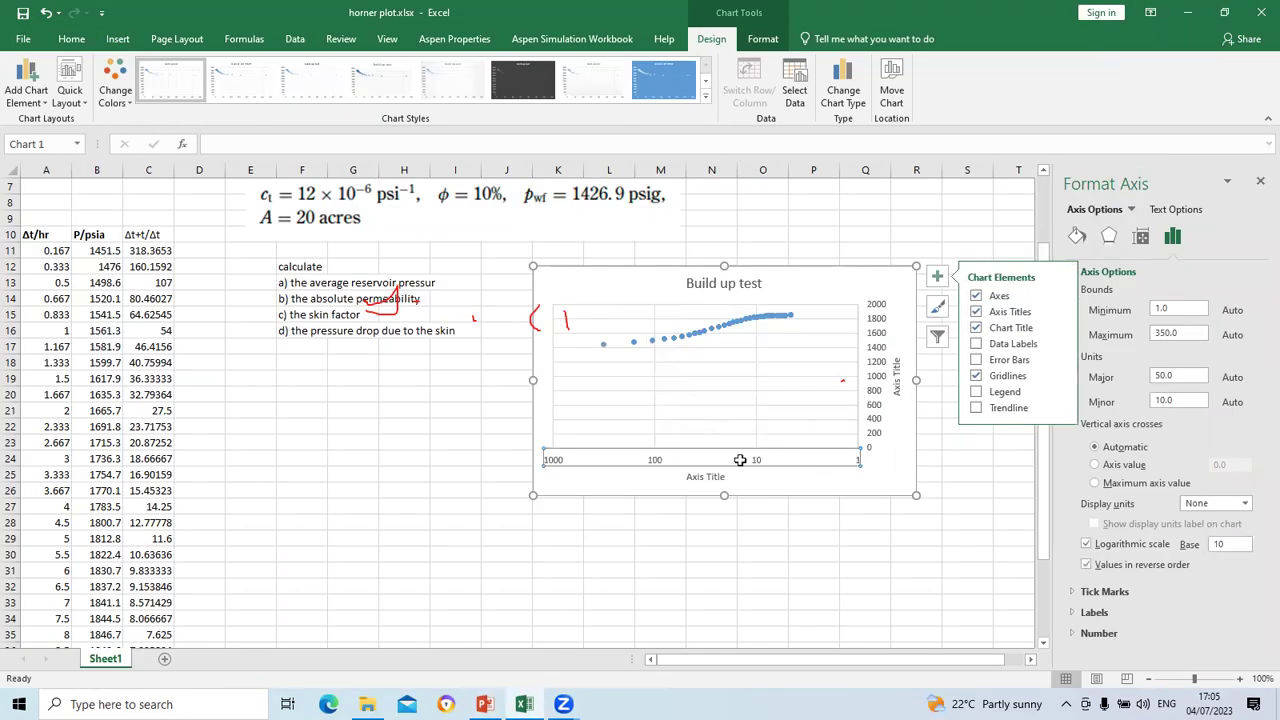
pyautogui.hotkey('alt', 'Tab')
pyautogui.click(571, 290)
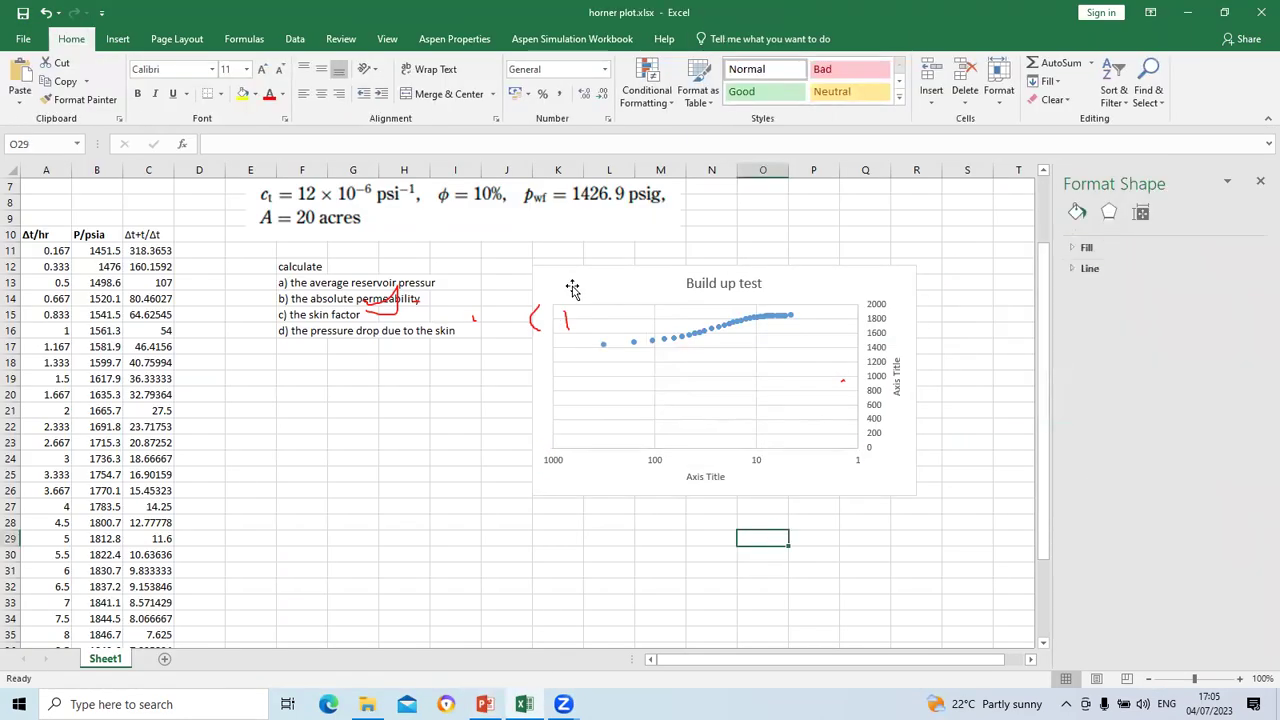
pyautogui.click(894, 429)
pyautogui.click(757, 461)
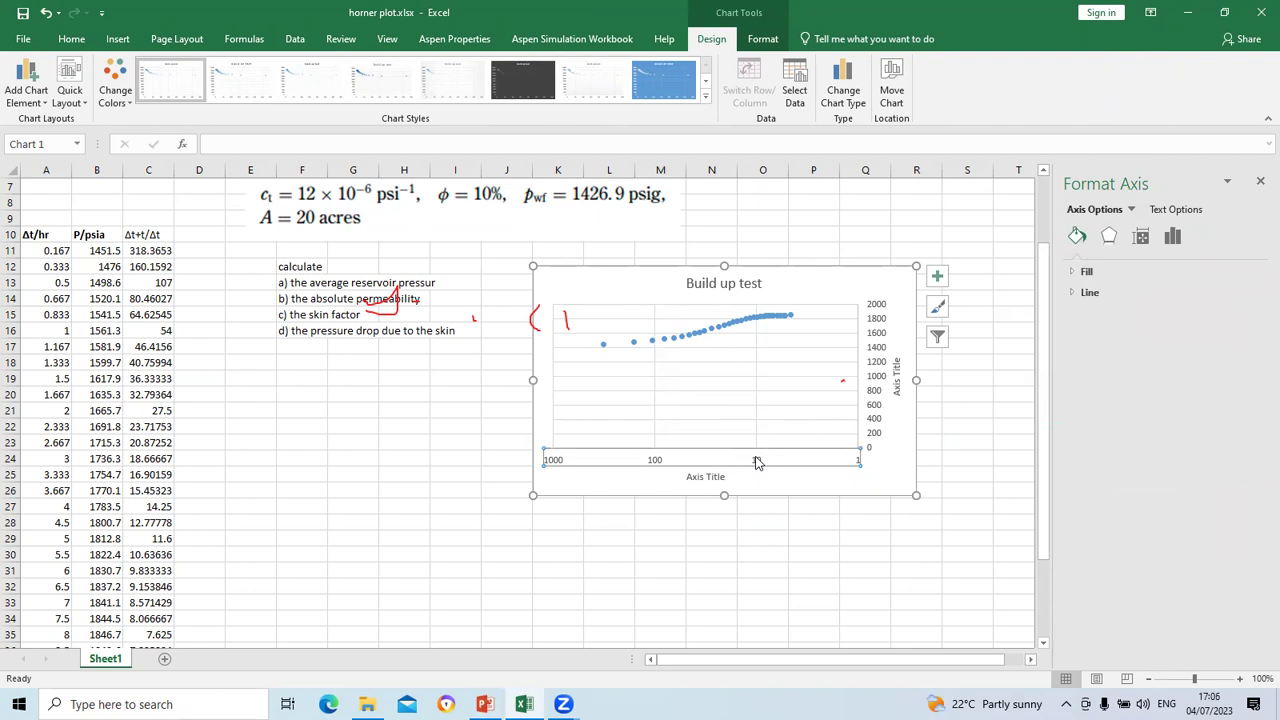
pyautogui.rightClick(757, 462)
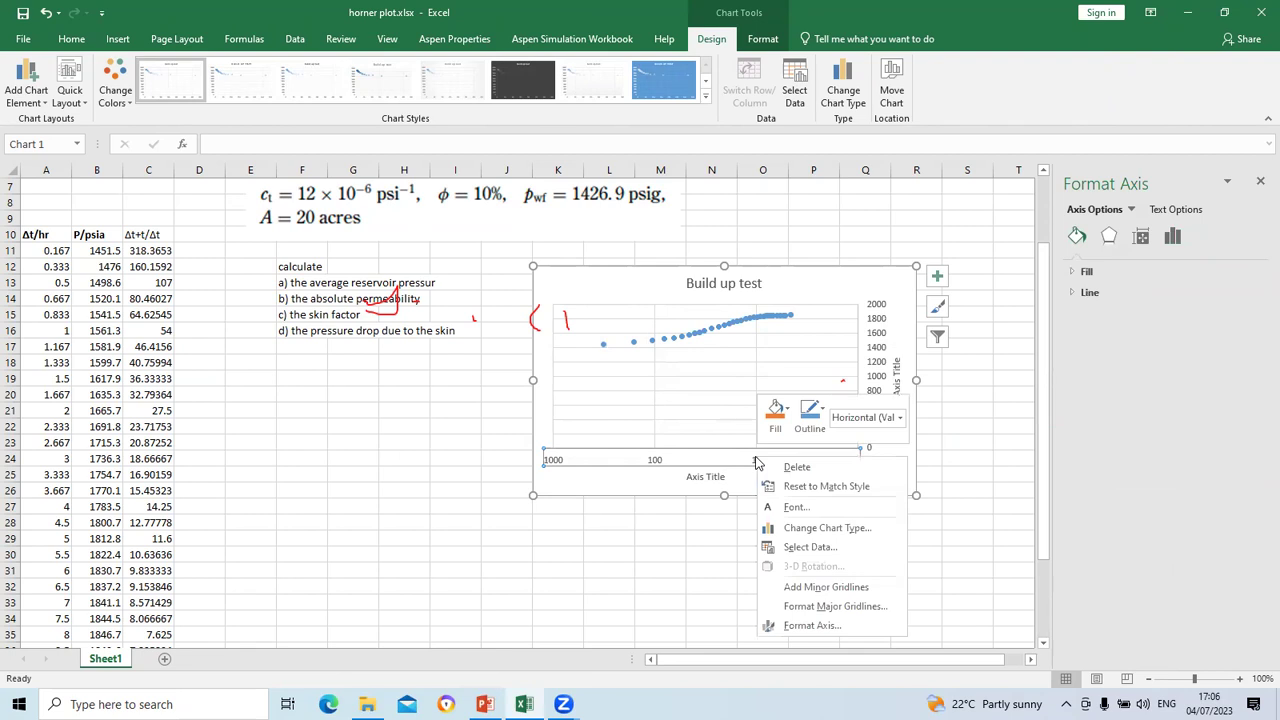
pyautogui.press('Escape')
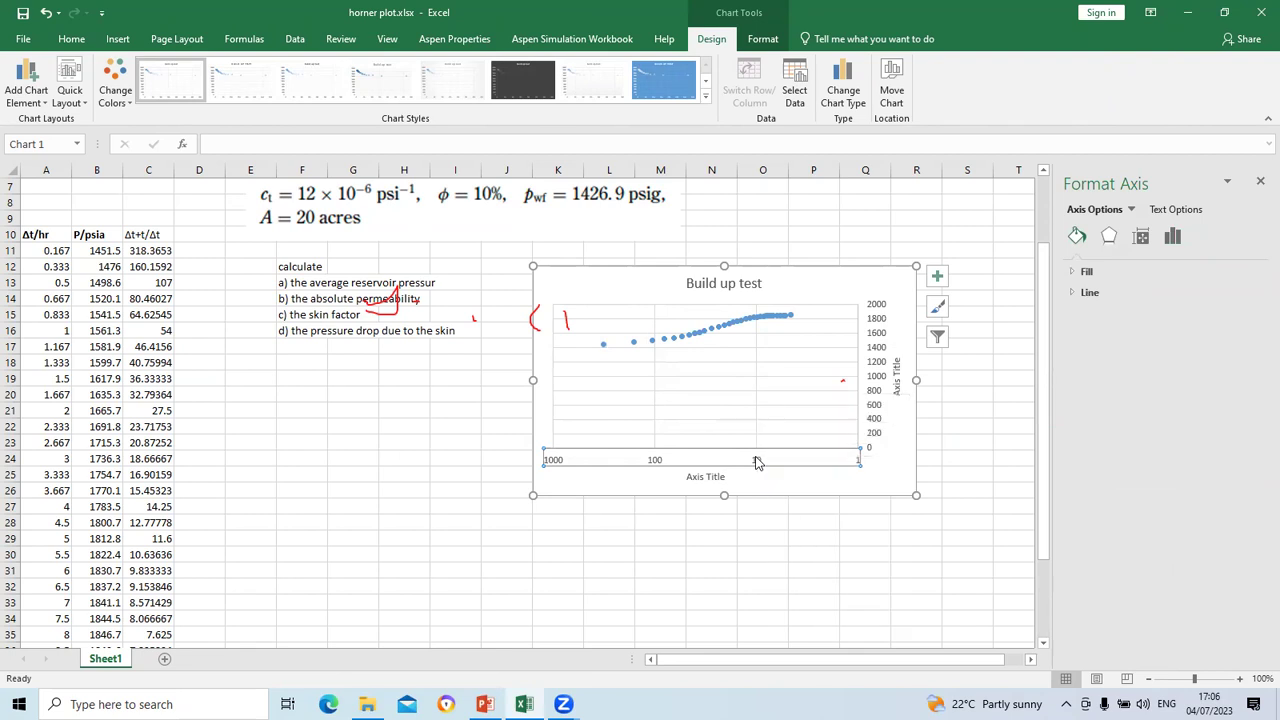
pyautogui.click(47, 100)
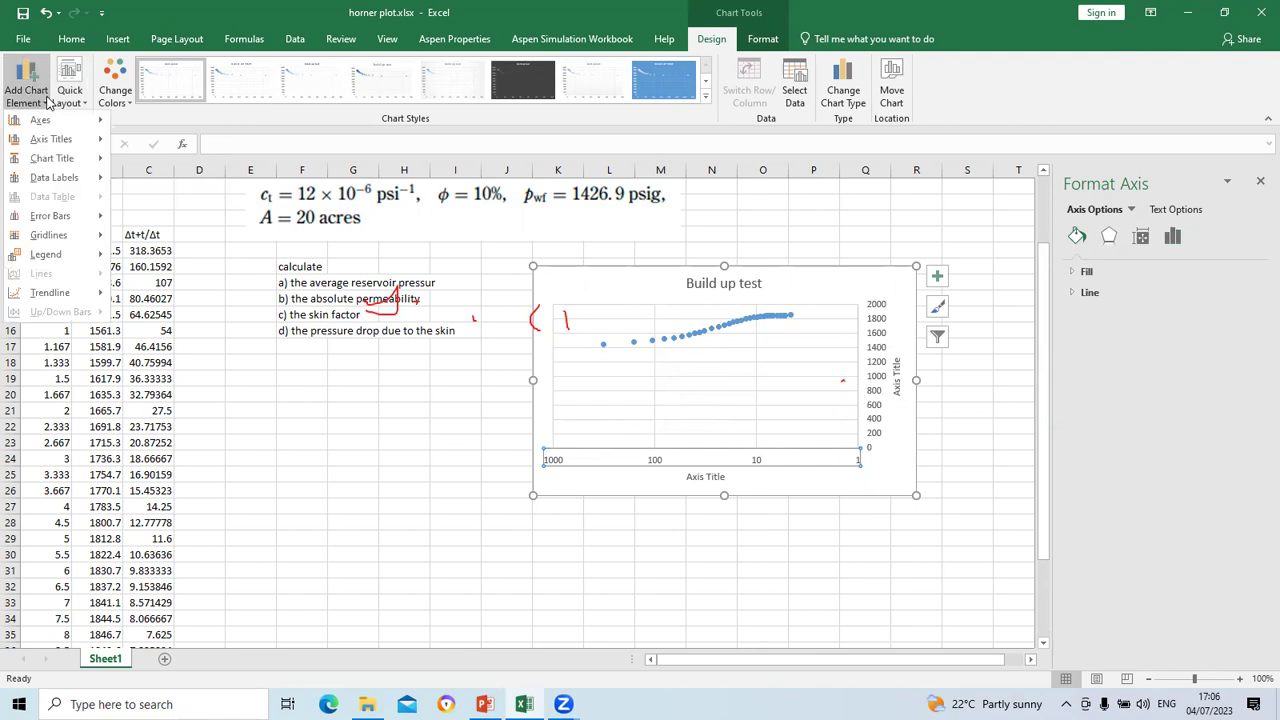
pyautogui.press('Escape')
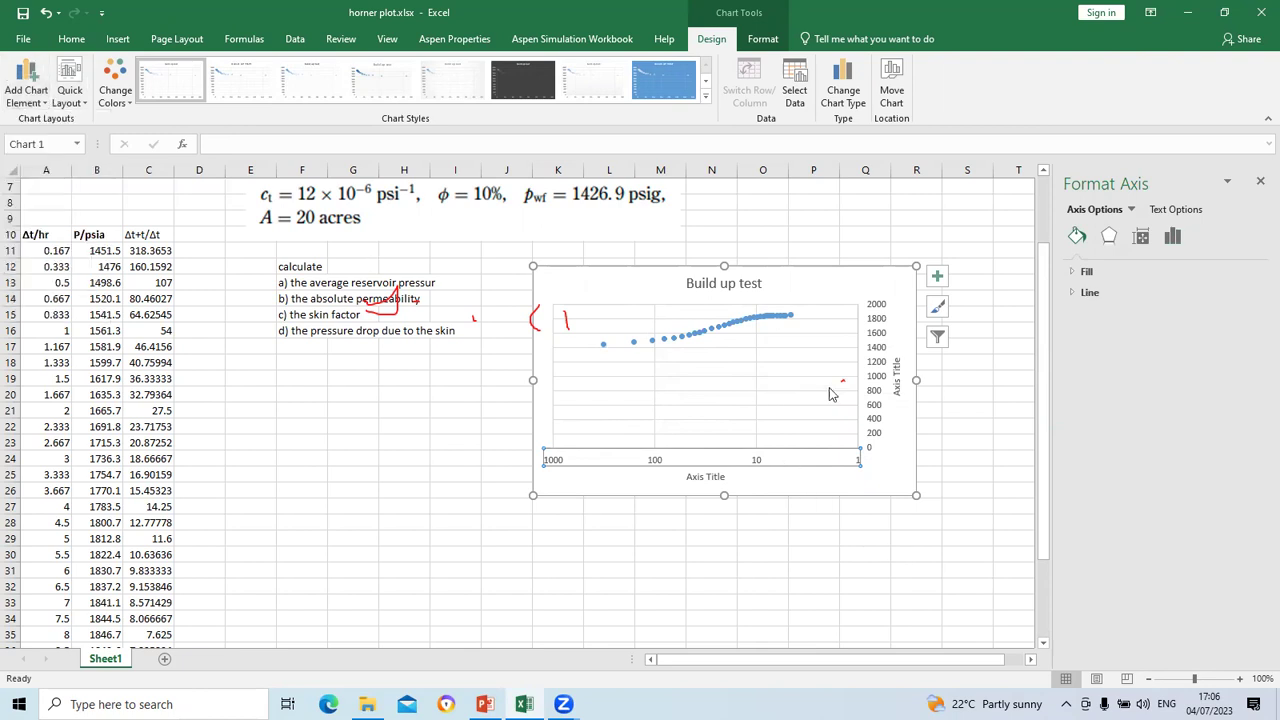
pyautogui.click(815, 483)
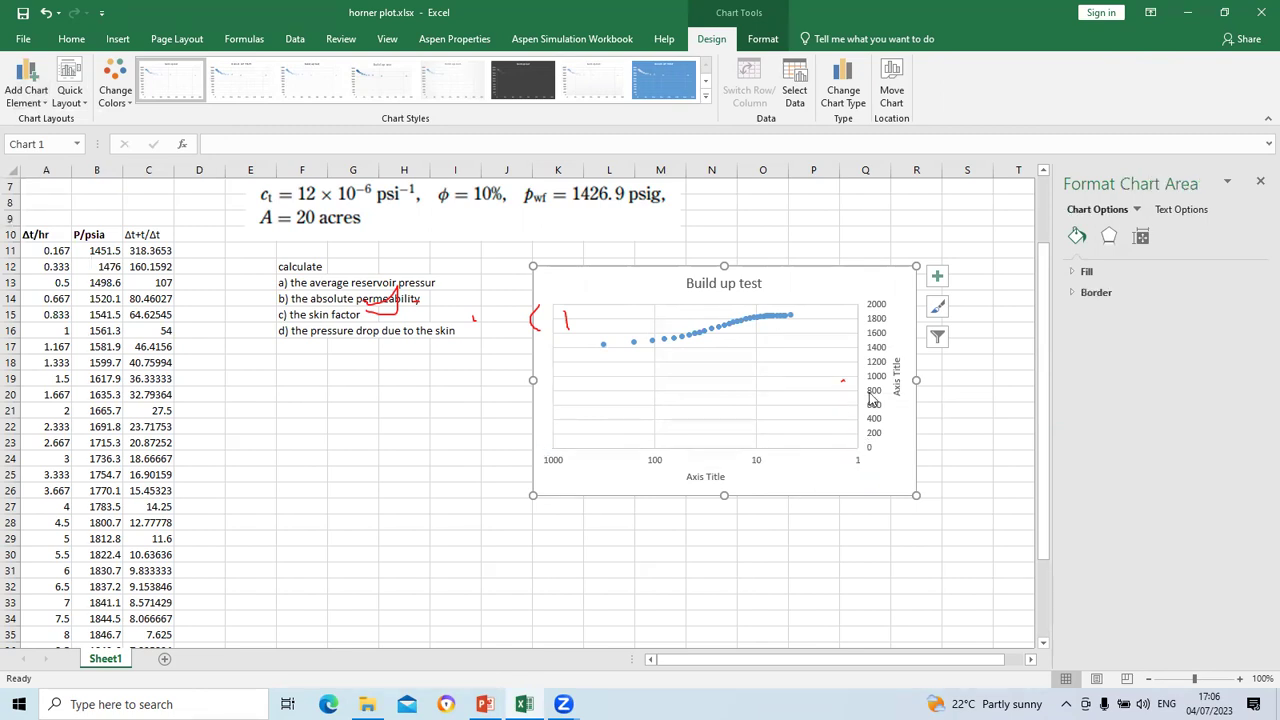
# Step: Replace the vertical axis title's placeholder text with Pwf
pyautogui.click(897, 370)
pyautogui.doubleClick(895, 365)
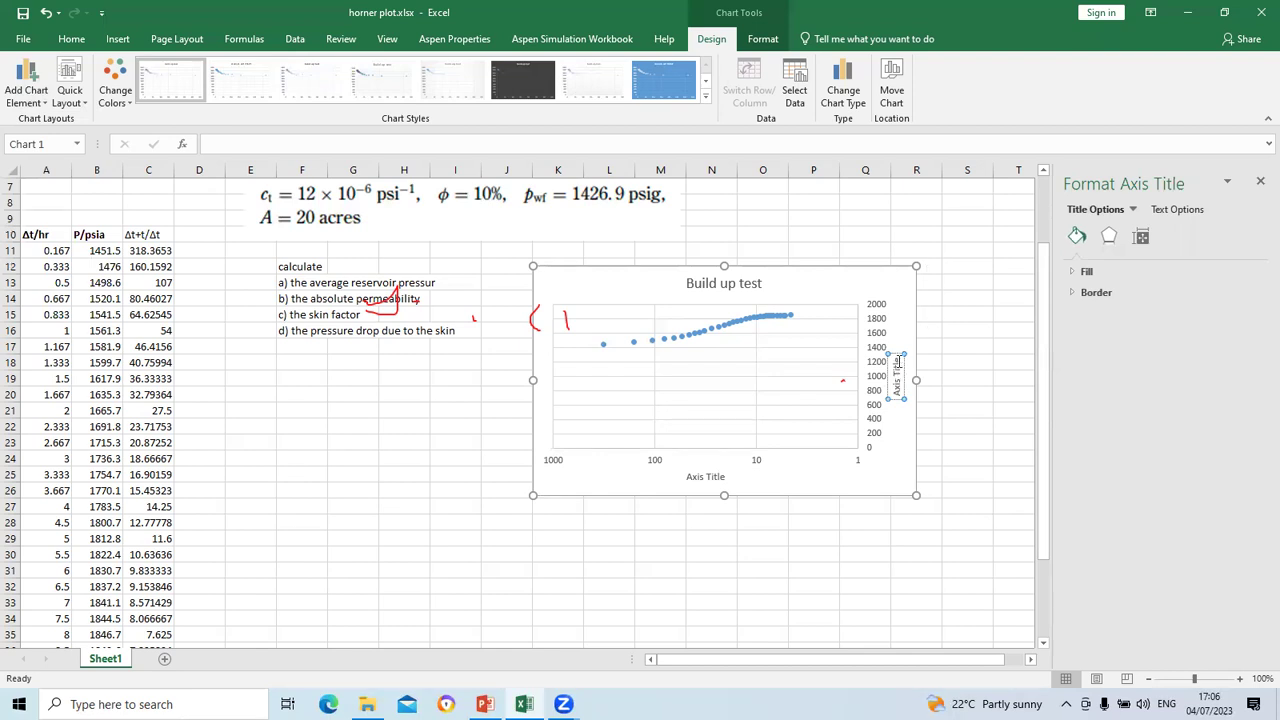
pyautogui.write('pppppp')
pyautogui.press('BackSpace')
pyautogui.press('BackSpace')
pyautogui.press('BackSpace')
pyautogui.press('BackSpace')
pyautogui.press('BackSpace')
pyautogui.press('BackSpace')
pyautogui.press('BackSpace')
pyautogui.press('BackSpace')
pyautogui.press('BackSpace')
pyautogui.press('BackSpace')
pyautogui.press('BackSpace')
pyautogui.press('BackSpace')
pyautogui.press('BackSpace')
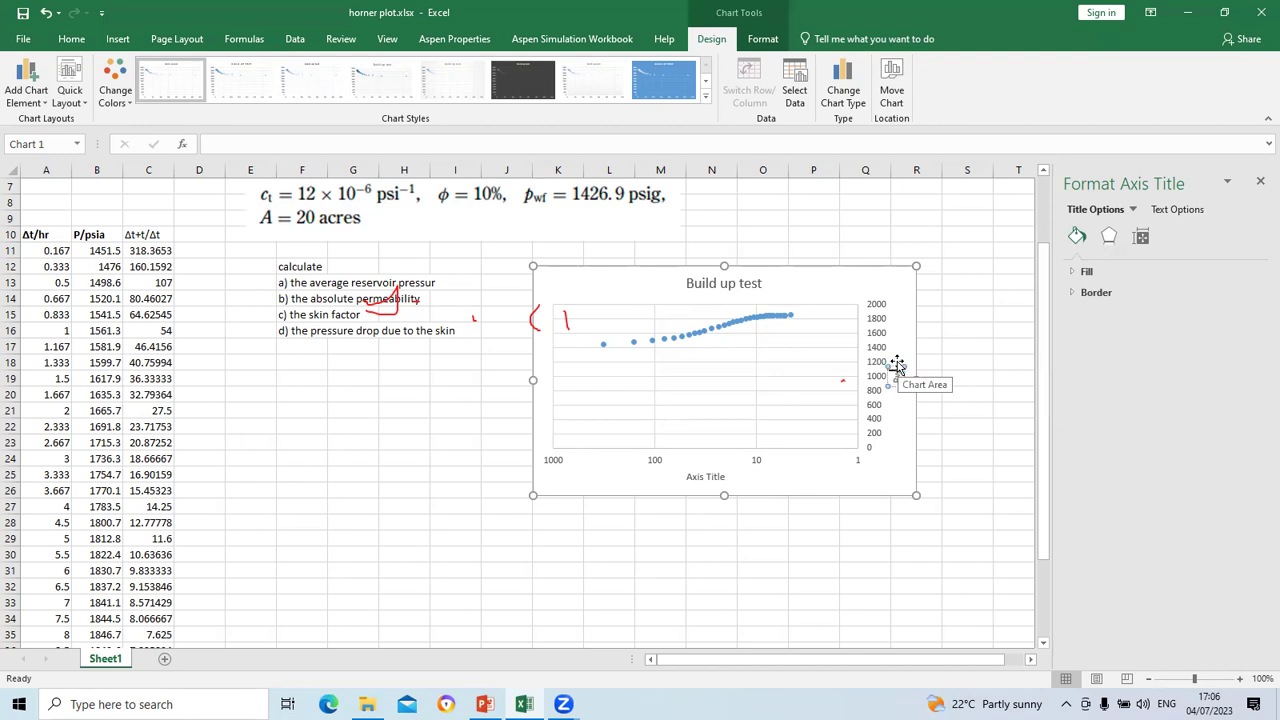
pyautogui.write('Pwf')
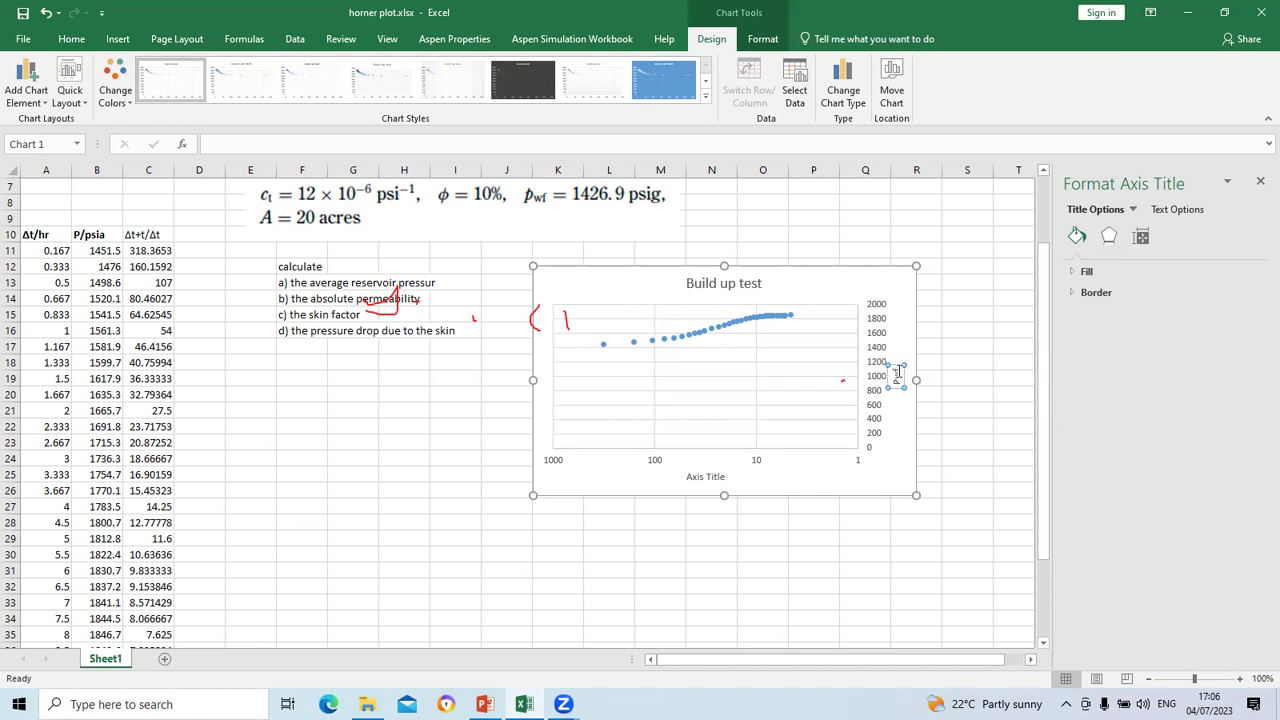
# Step: Set the font size of the Pwf axis title to 20
pyautogui.doubleClick(898, 383)
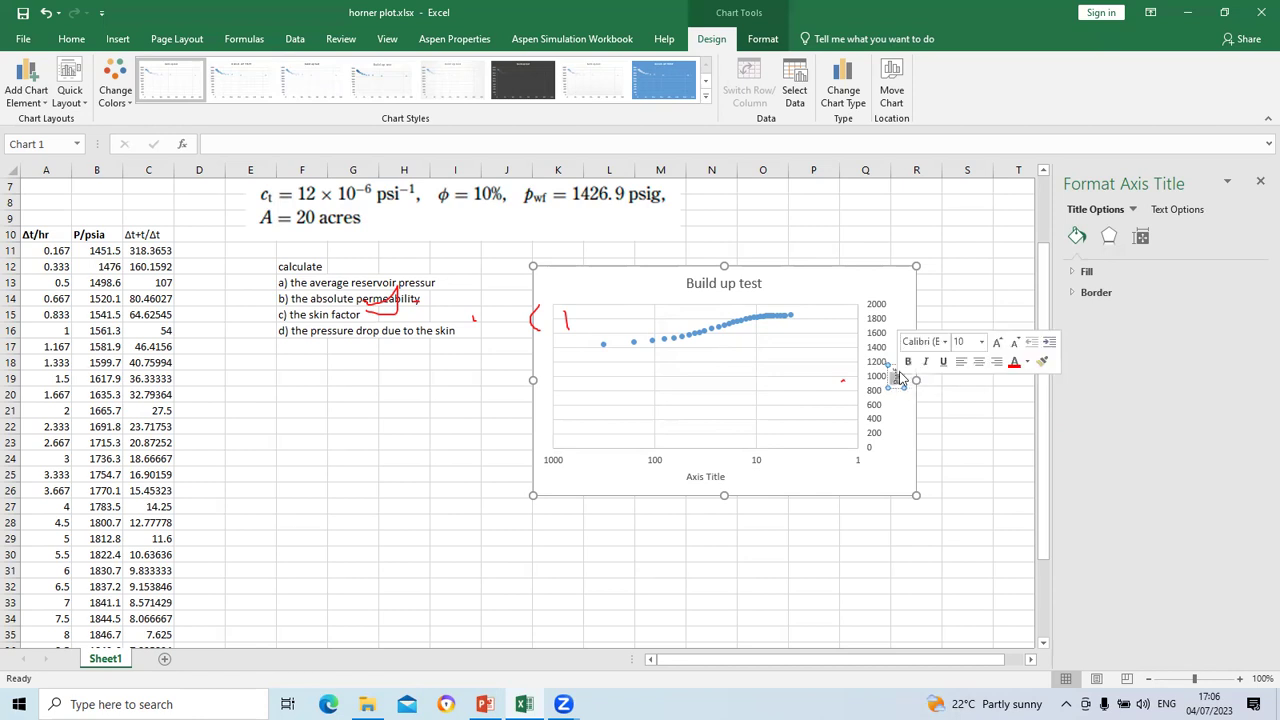
pyautogui.click(897, 376)
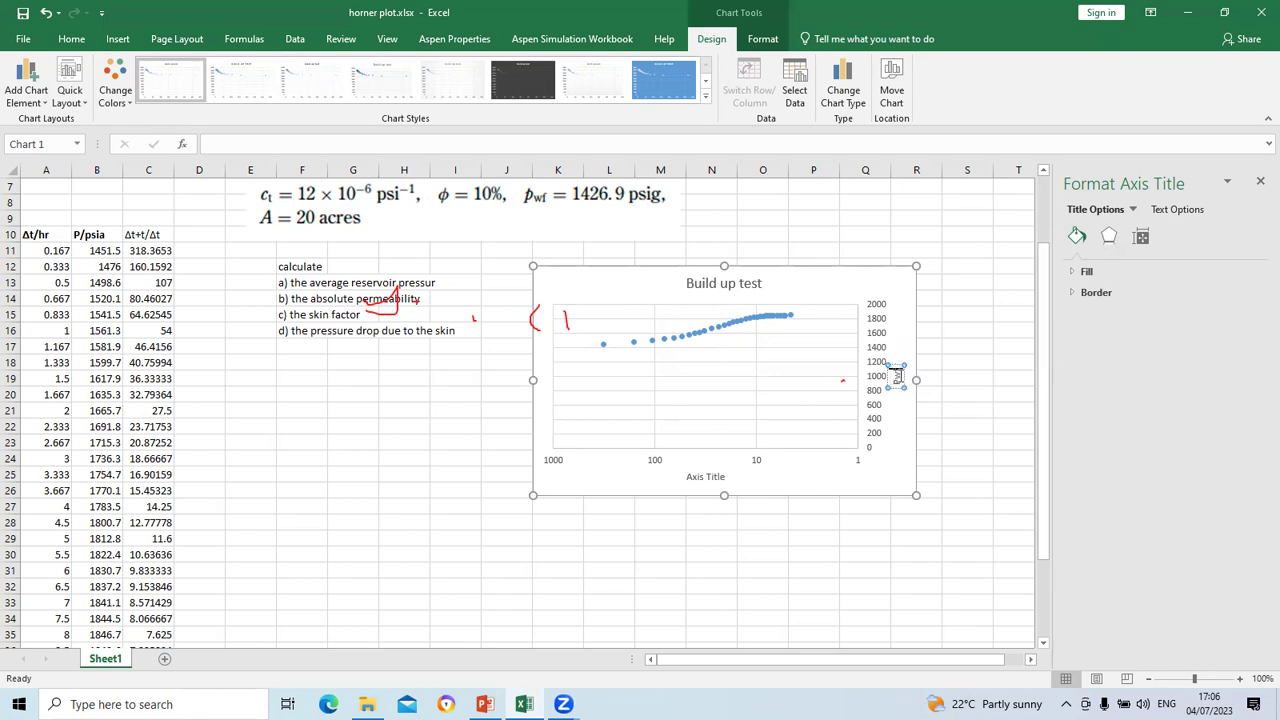
pyautogui.moveTo(898, 367); pyautogui.dragTo(897, 376)
pyautogui.click(71, 38)
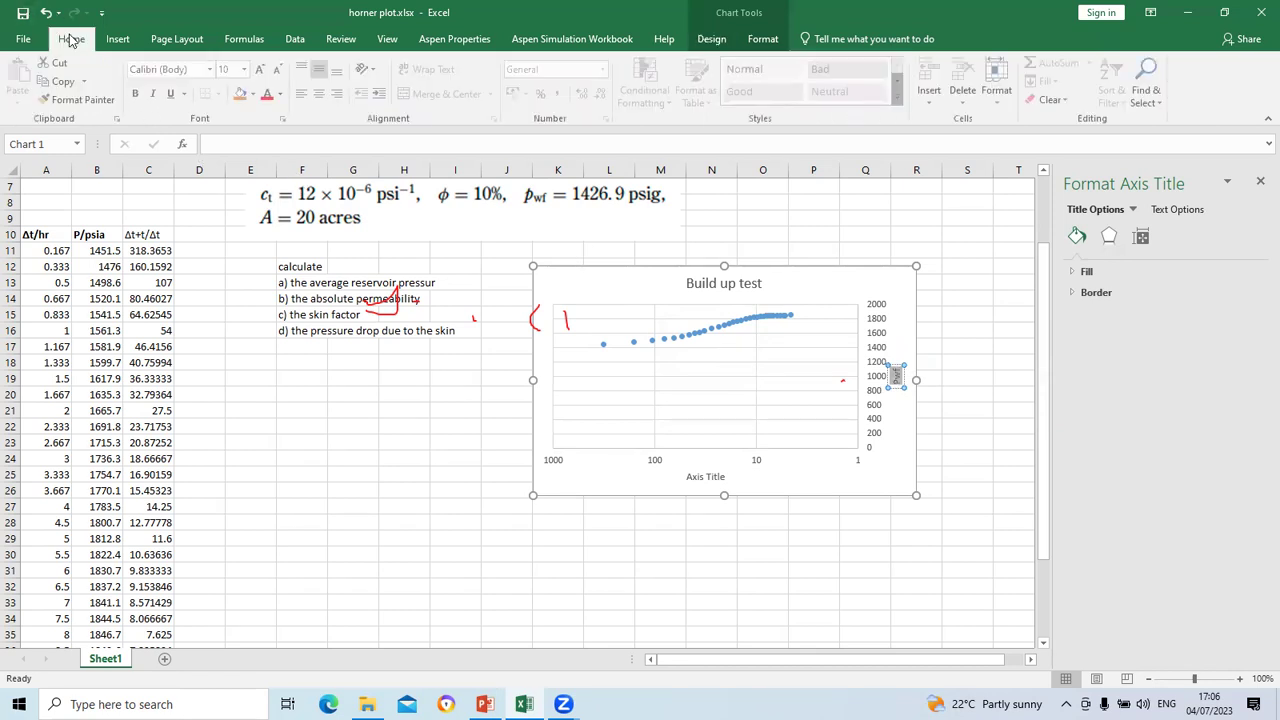
pyautogui.click(246, 69)
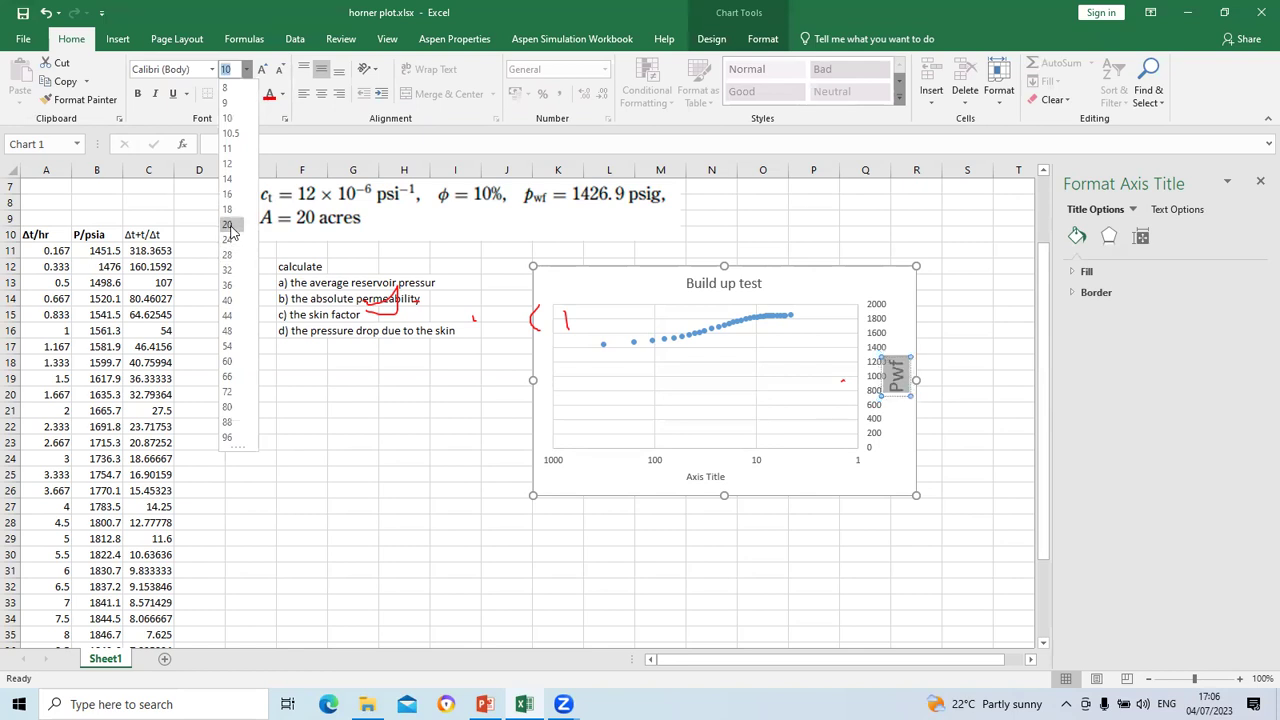
pyautogui.click(230, 226)
# Step: Copy the Δt+t/Δt heading from C10 and replace the horizontal axis title's placeholder text with j
pyautogui.click(713, 477)
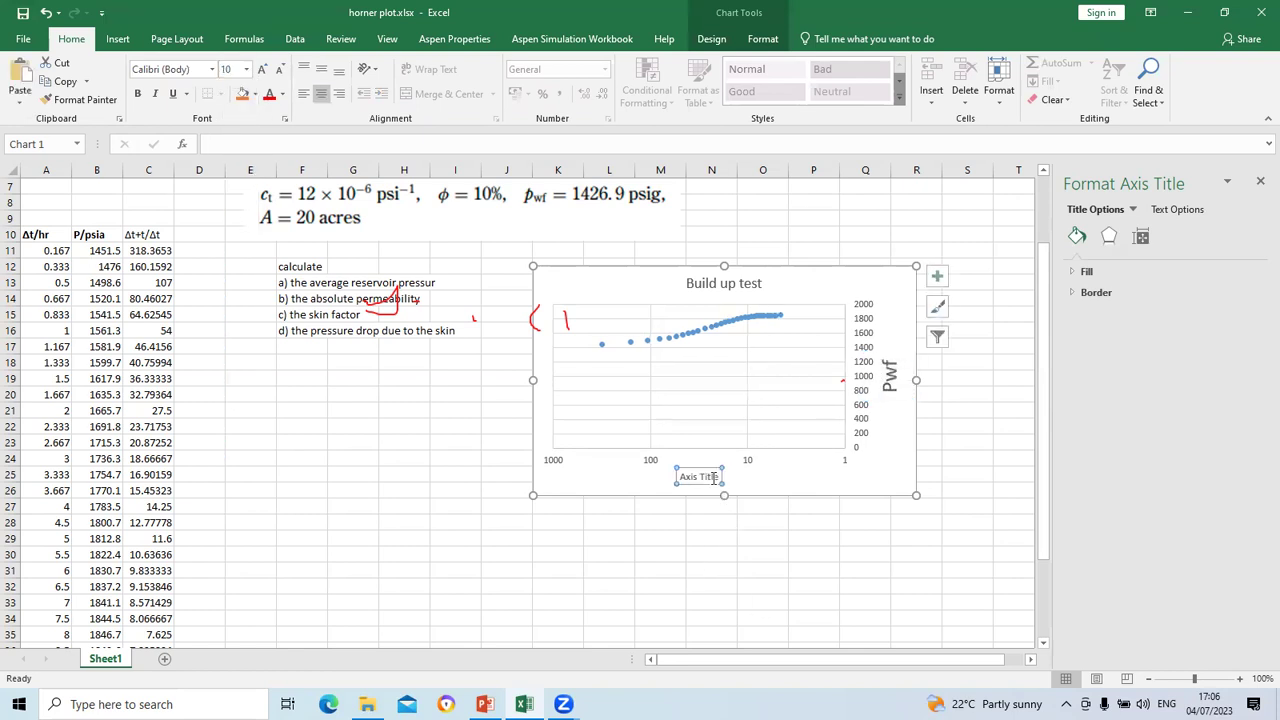
pyautogui.click(153, 236)
pyautogui.rightClick(155, 236)
pyautogui.click(190, 267)
pyautogui.click(698, 477)
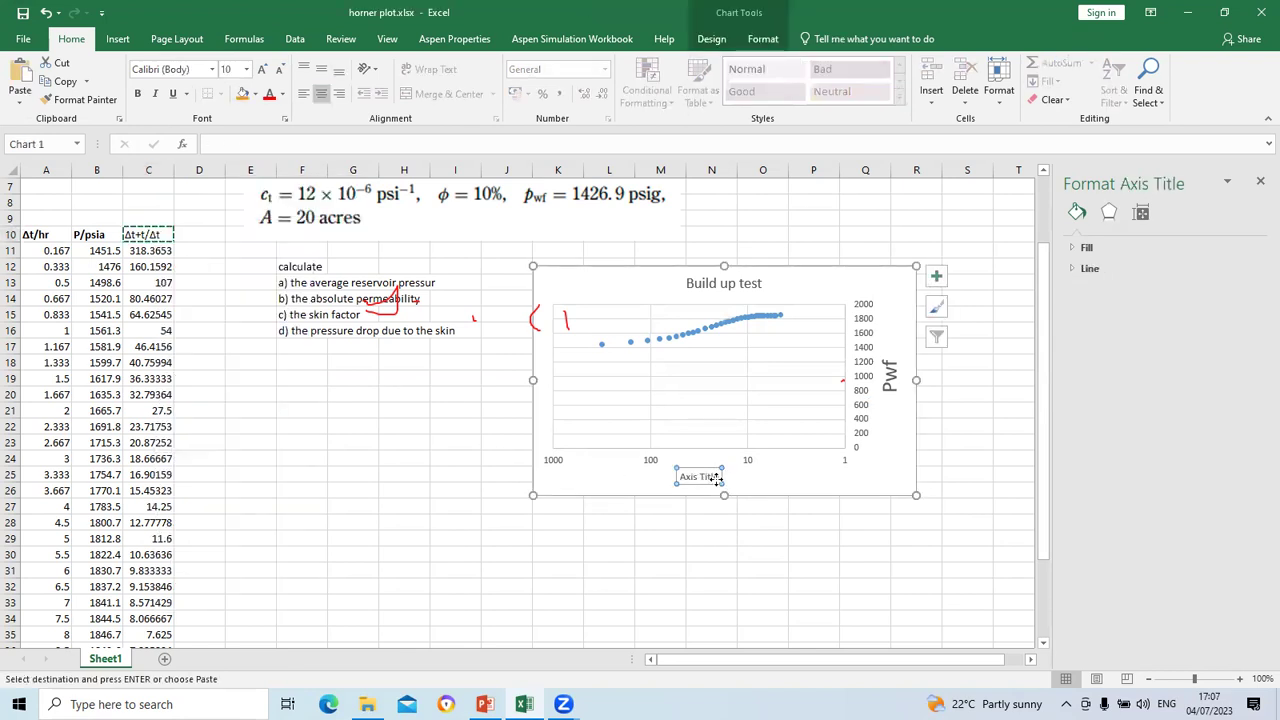
pyautogui.moveTo(712, 476); pyautogui.dragTo(680, 472)
pyautogui.rightClick(692, 479)
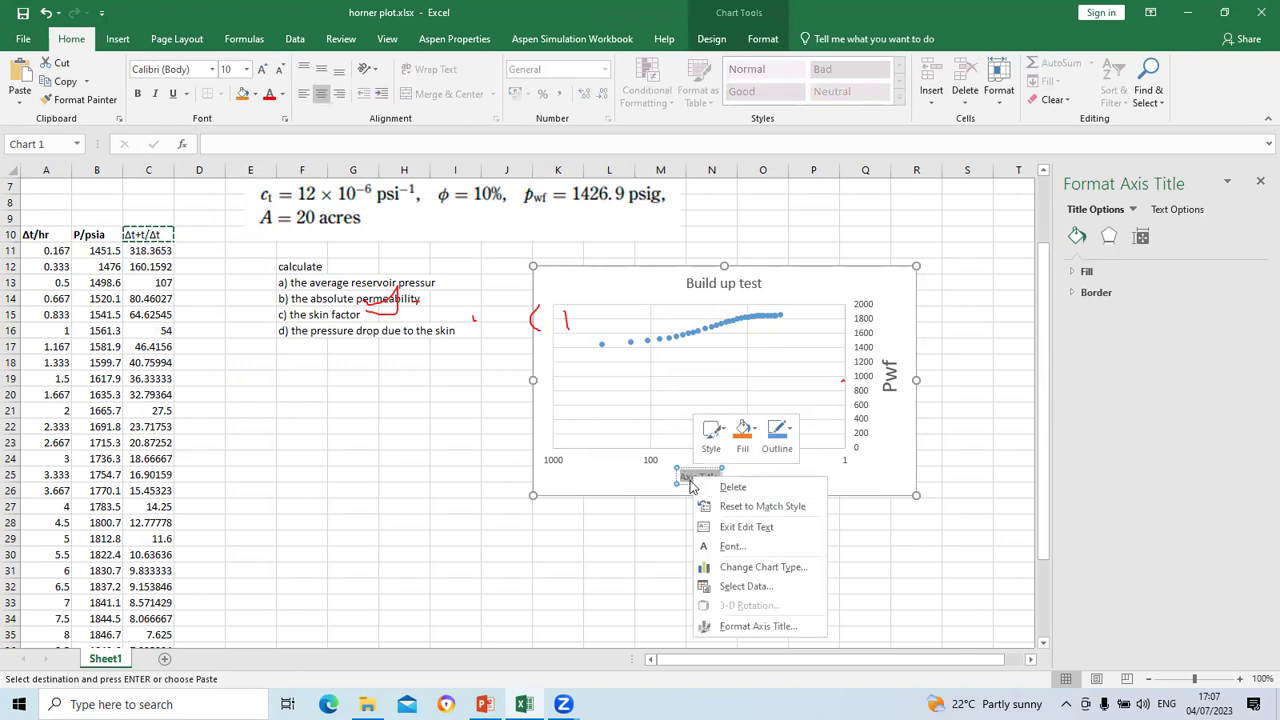
pyautogui.click(684, 481)
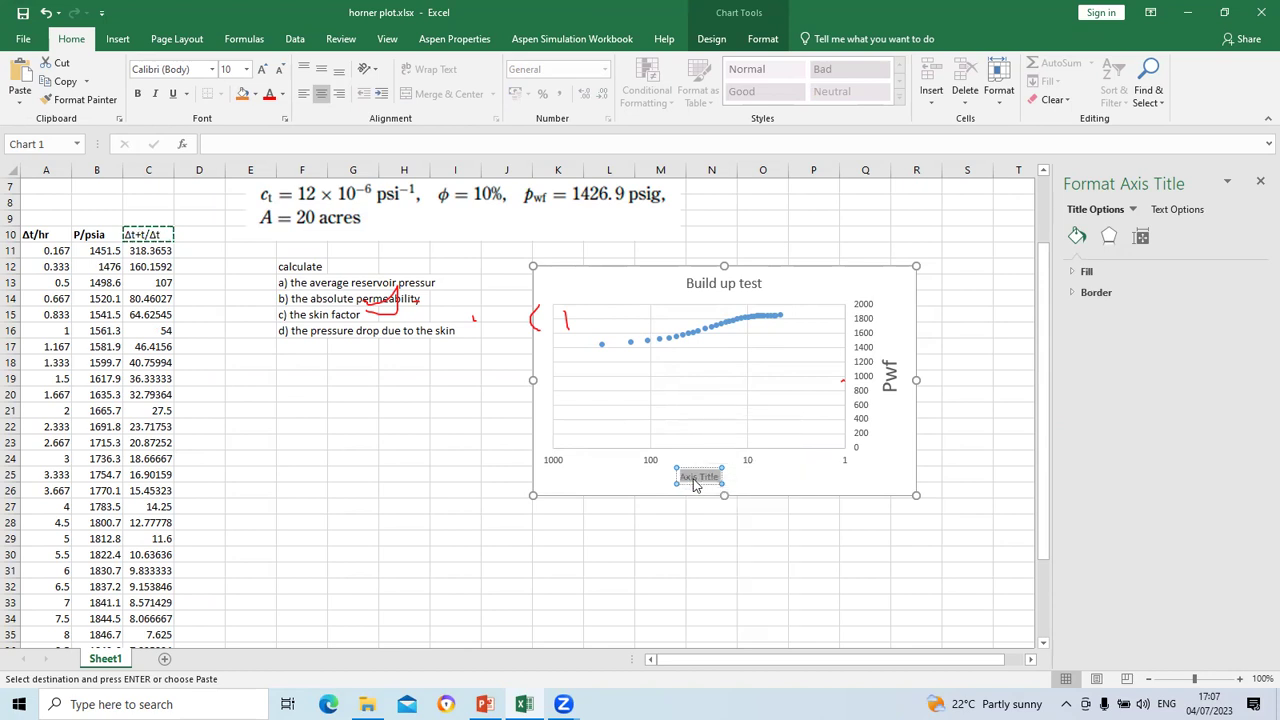
pyautogui.press('BackSpace')
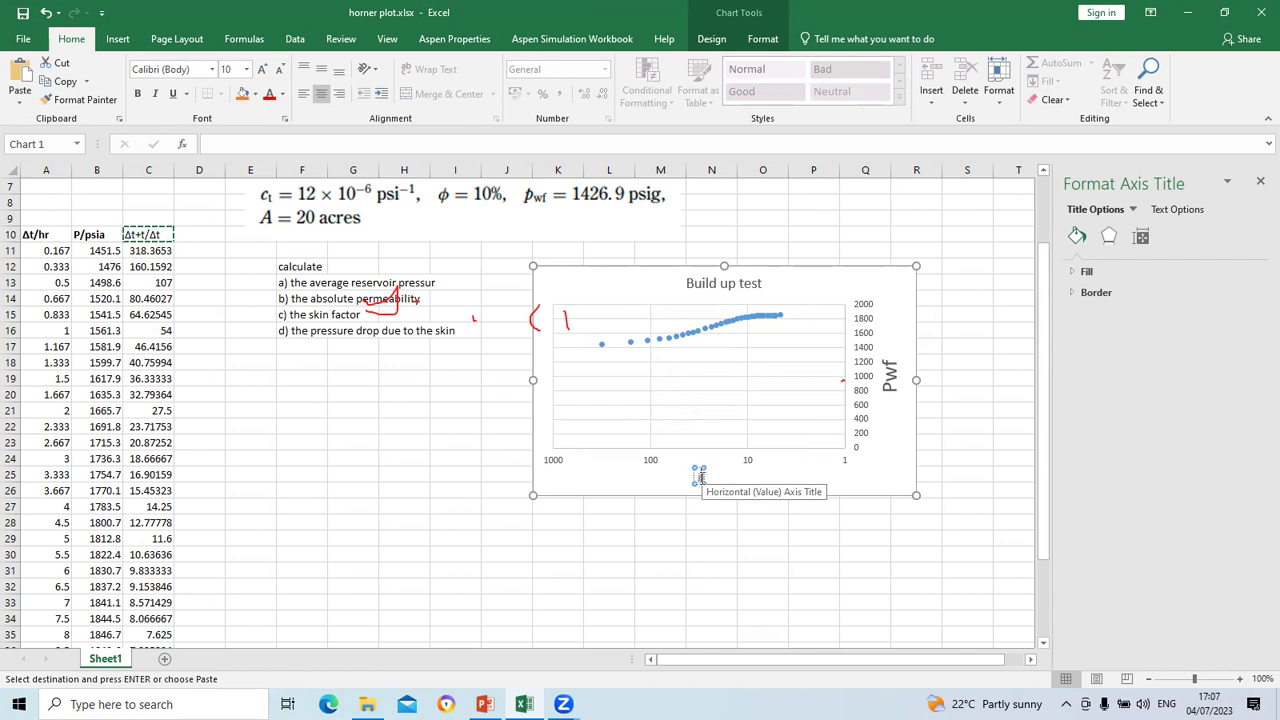
pyautogui.rightClick(699, 480)
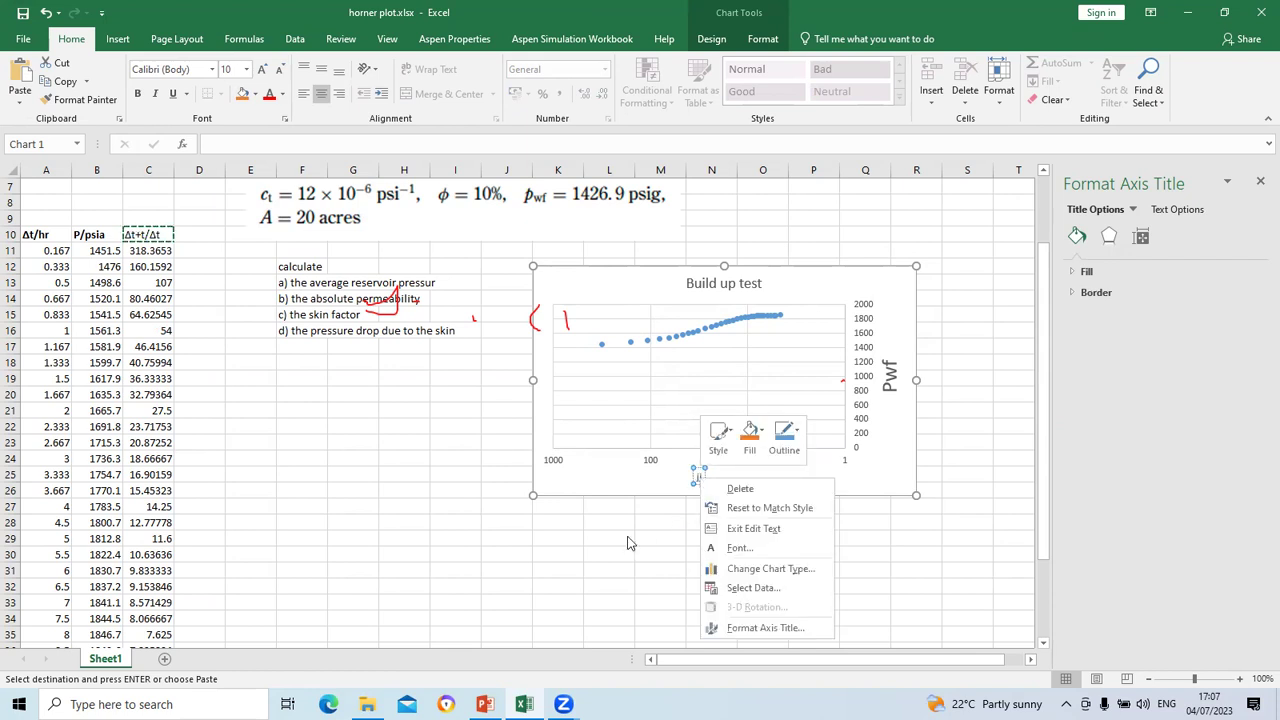
pyautogui.press('Escape')
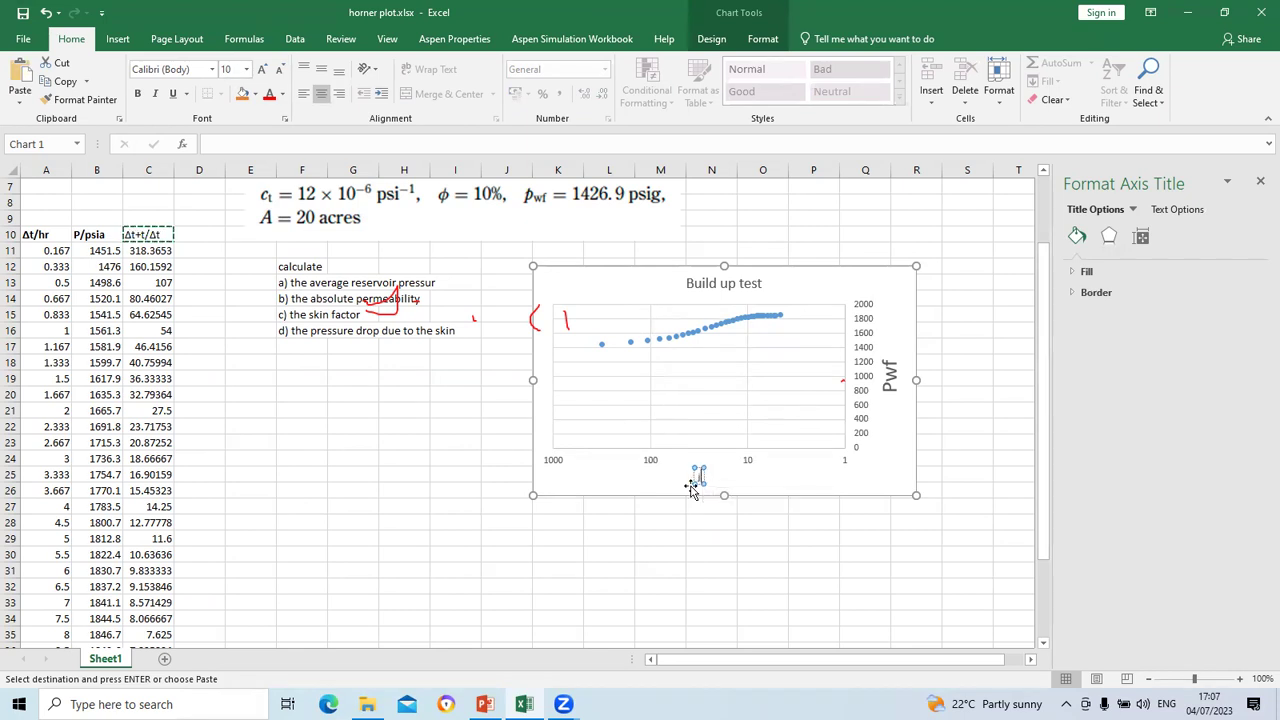
pyautogui.click(646, 536)
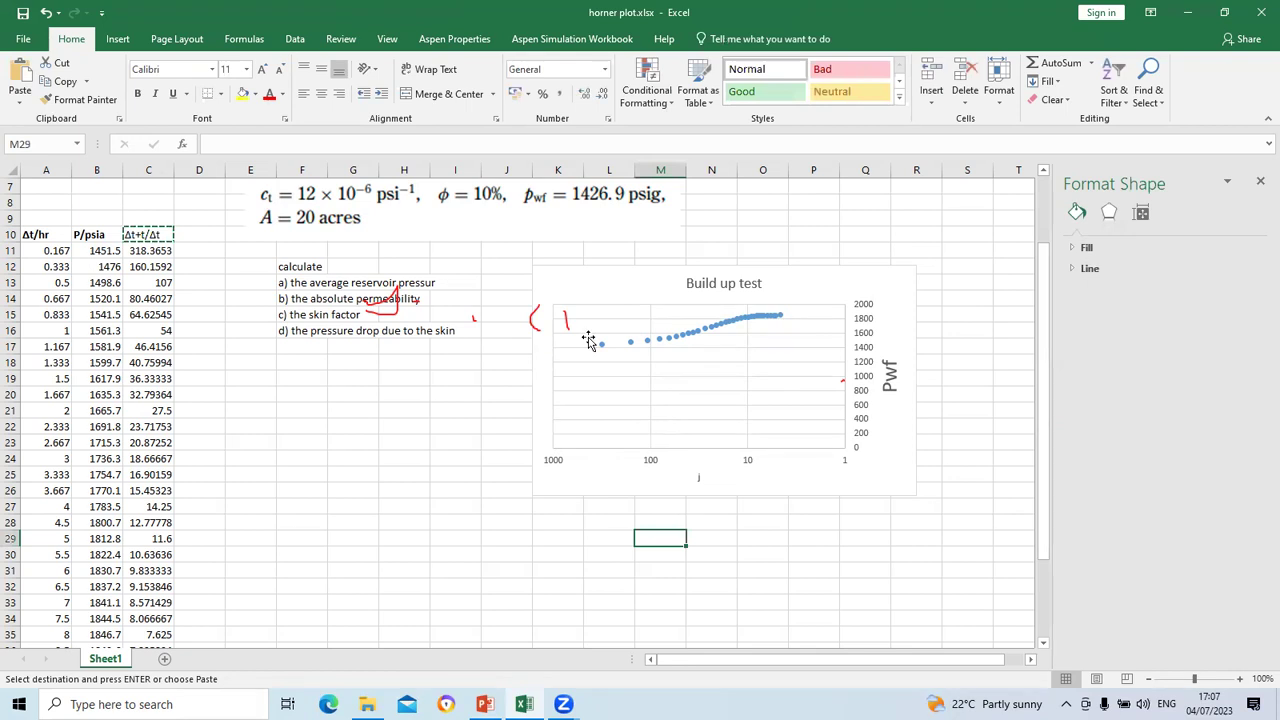
# Step: Enlarge the Build up test chart to cover about columns J to S and rows 11 to 31
pyautogui.click(906, 494)
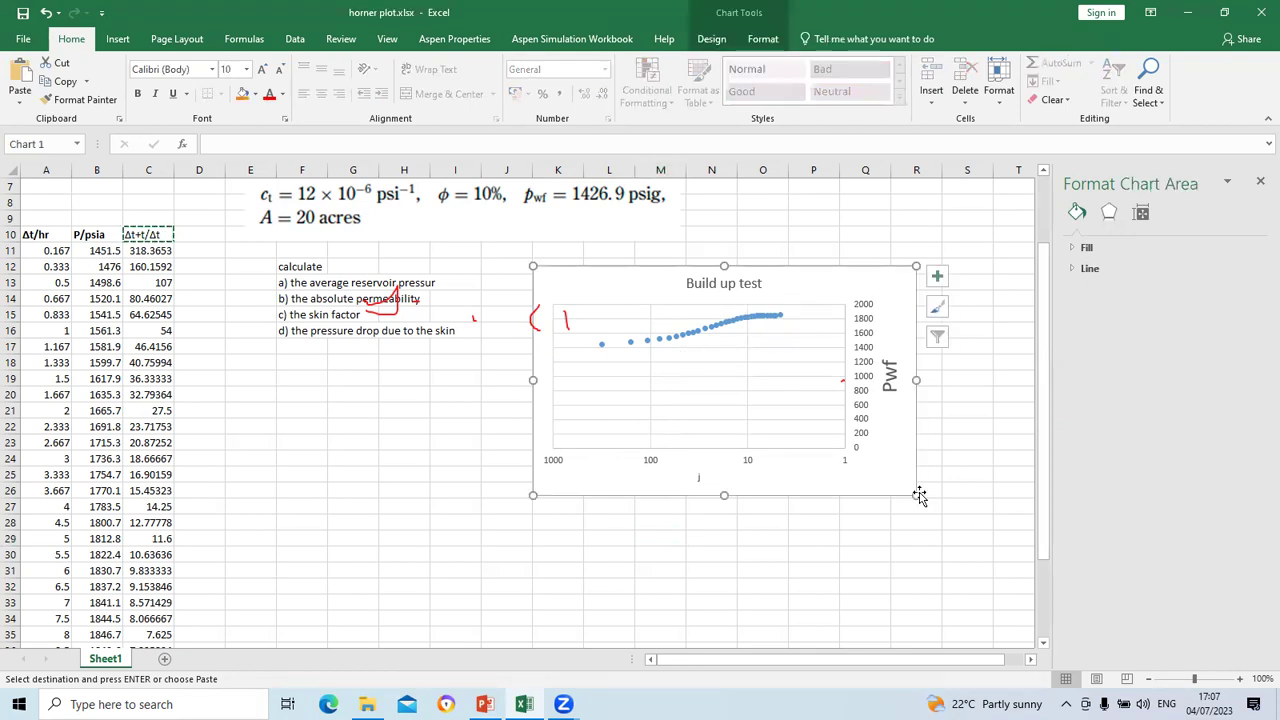
pyautogui.moveTo(916, 494); pyautogui.dragTo(977, 580)
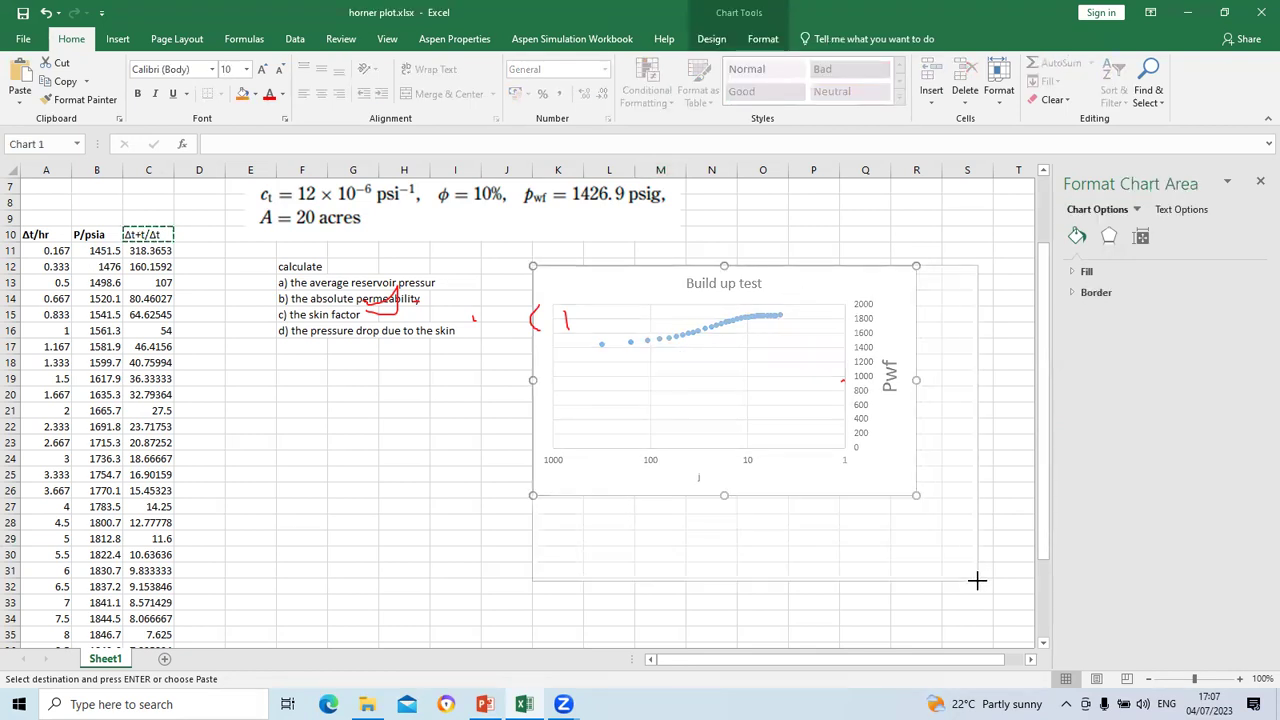
pyautogui.moveTo(532, 268); pyautogui.dragTo(511, 247)
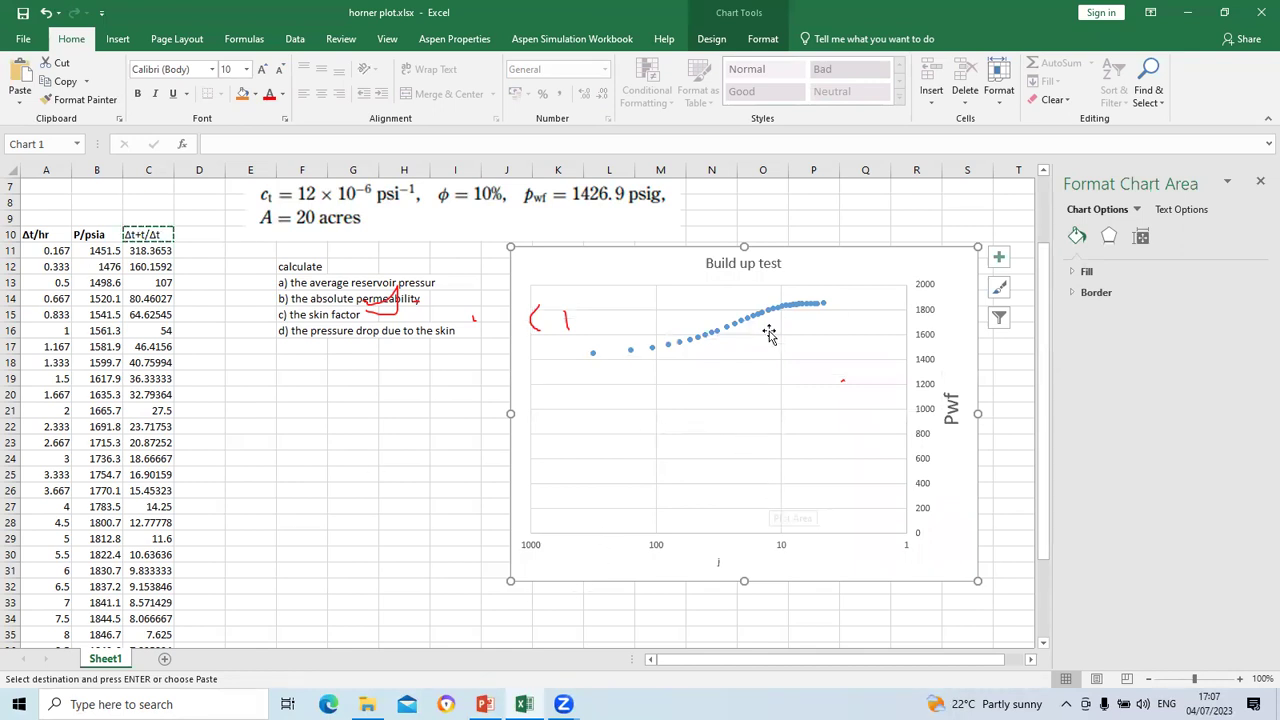
pyautogui.click(924, 432)
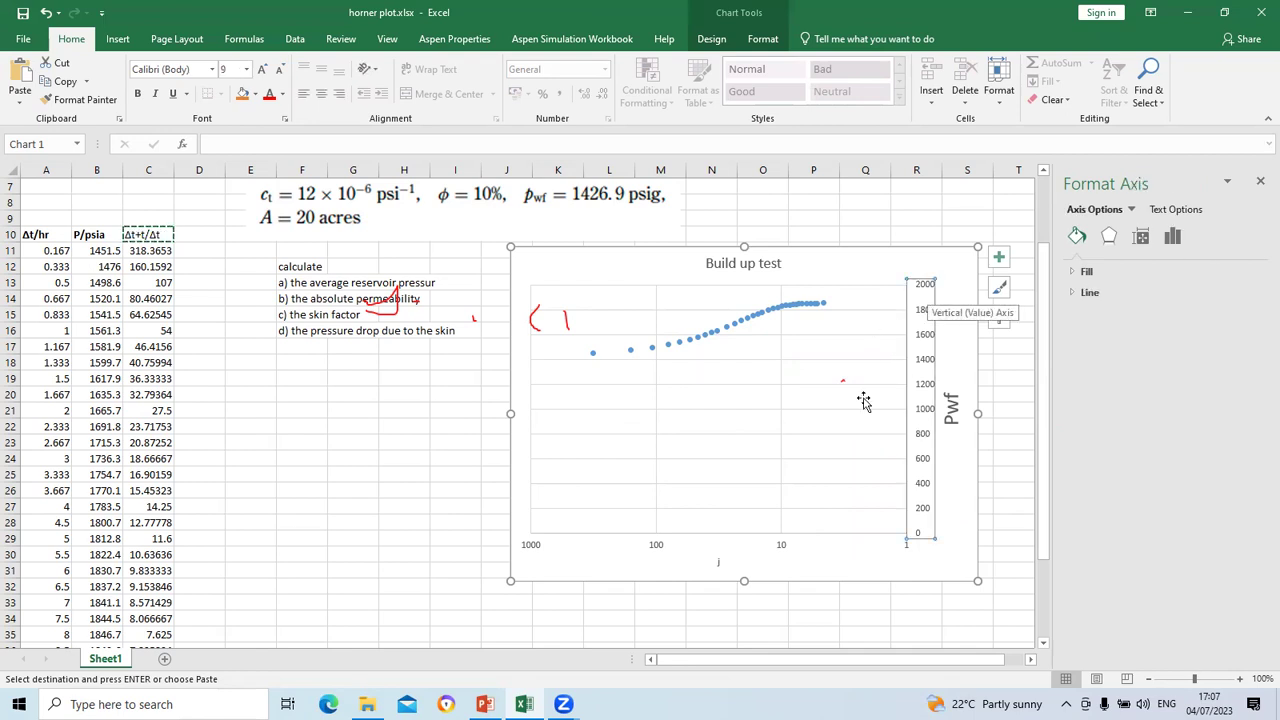
pyautogui.click(995, 490)
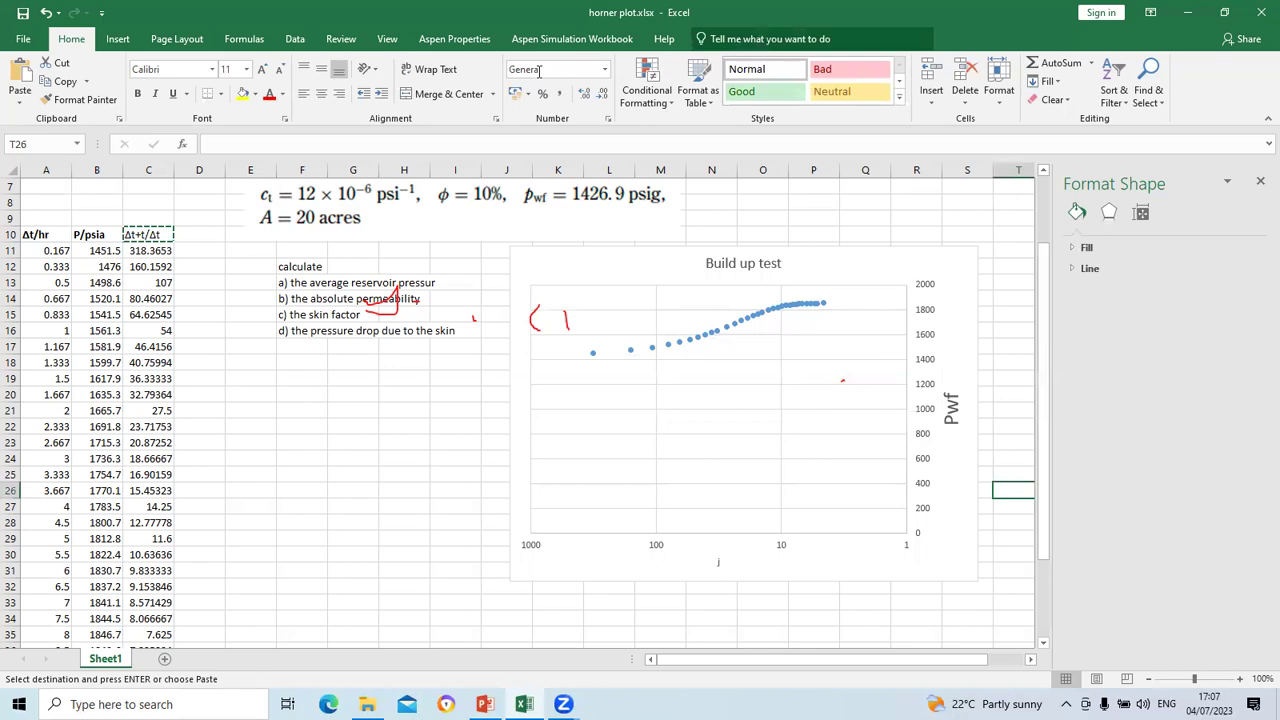
# Step: Draw a straight line about 8.2 cm wide and 1.11 cm high in the Build up test chart, ending near the last data points
pyautogui.click(713, 423)
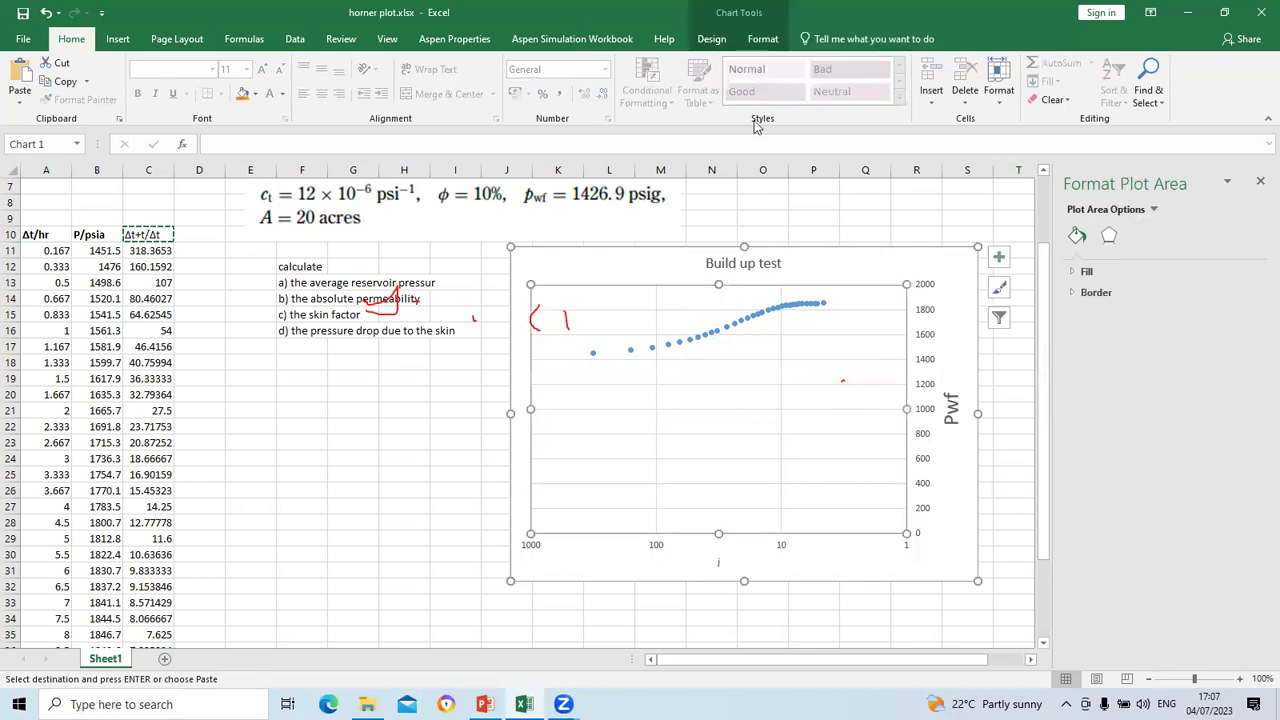
pyautogui.click(763, 38)
pyautogui.click(153, 64)
pyautogui.moveTo(831, 297); pyautogui.dragTo(584, 333)
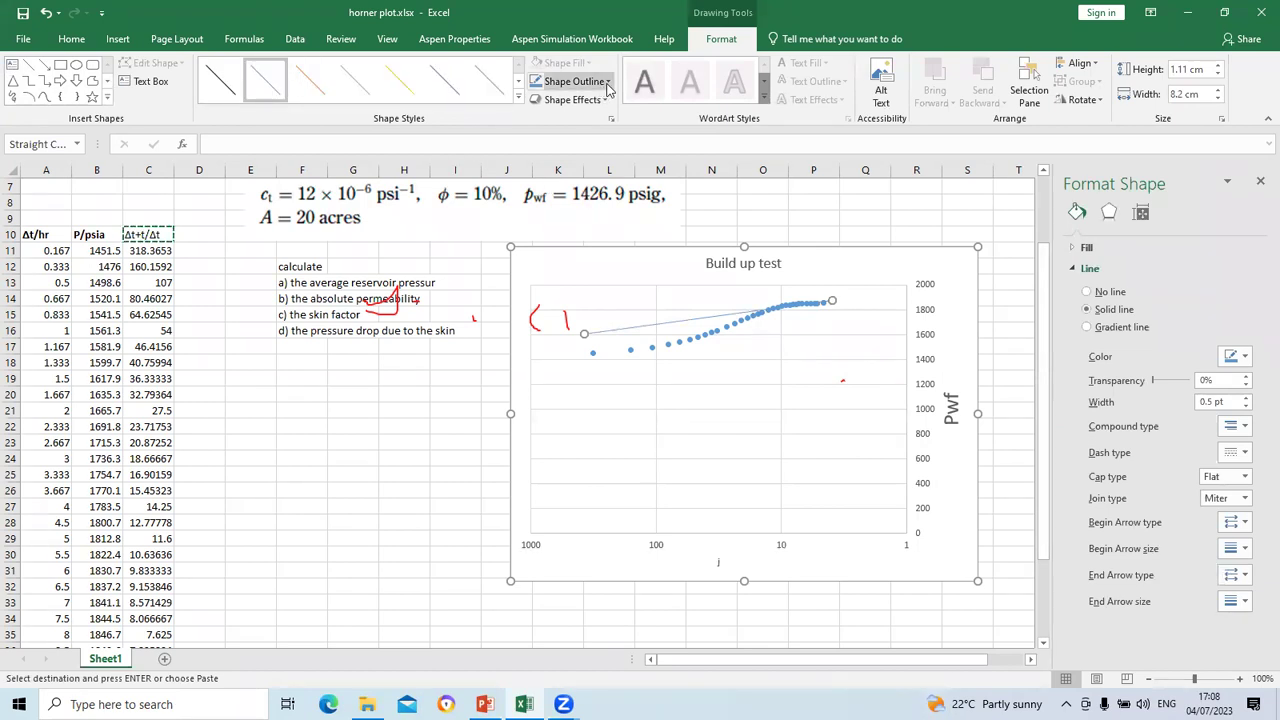
# Step: Format the straight line in the chart with a red outline and a 2¼ pt weight
pyautogui.click(575, 81)
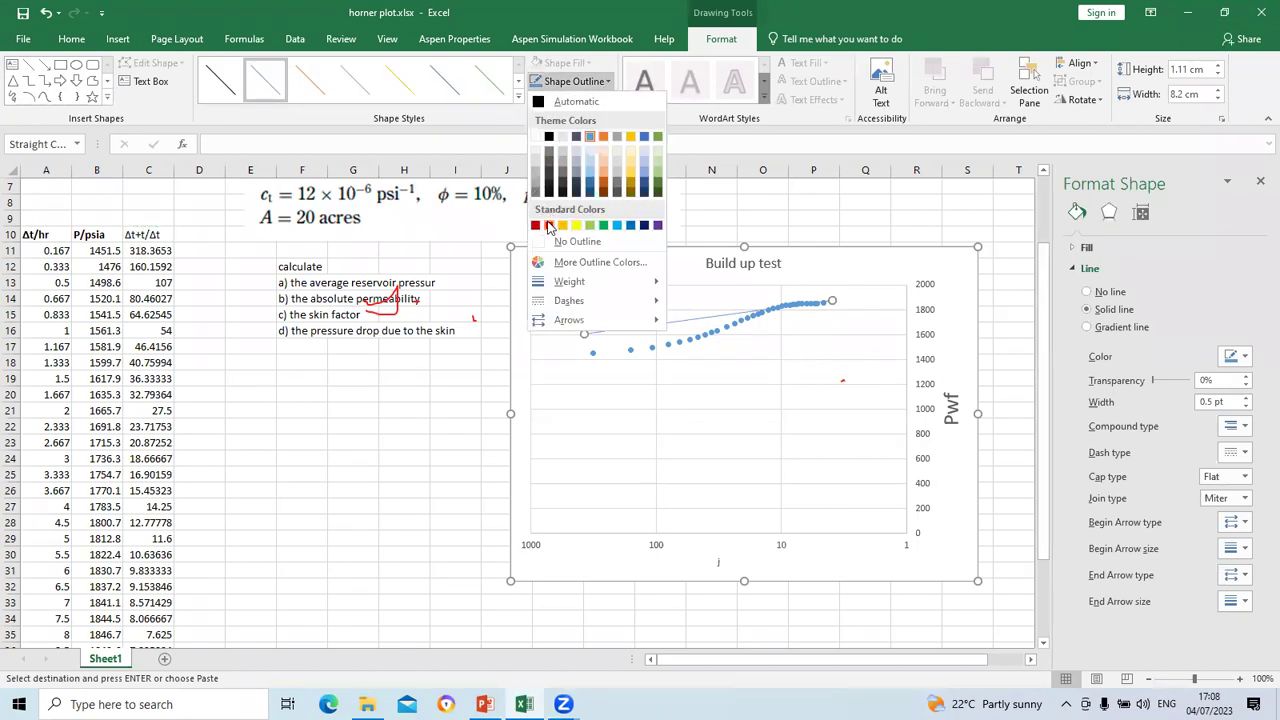
pyautogui.click(548, 226)
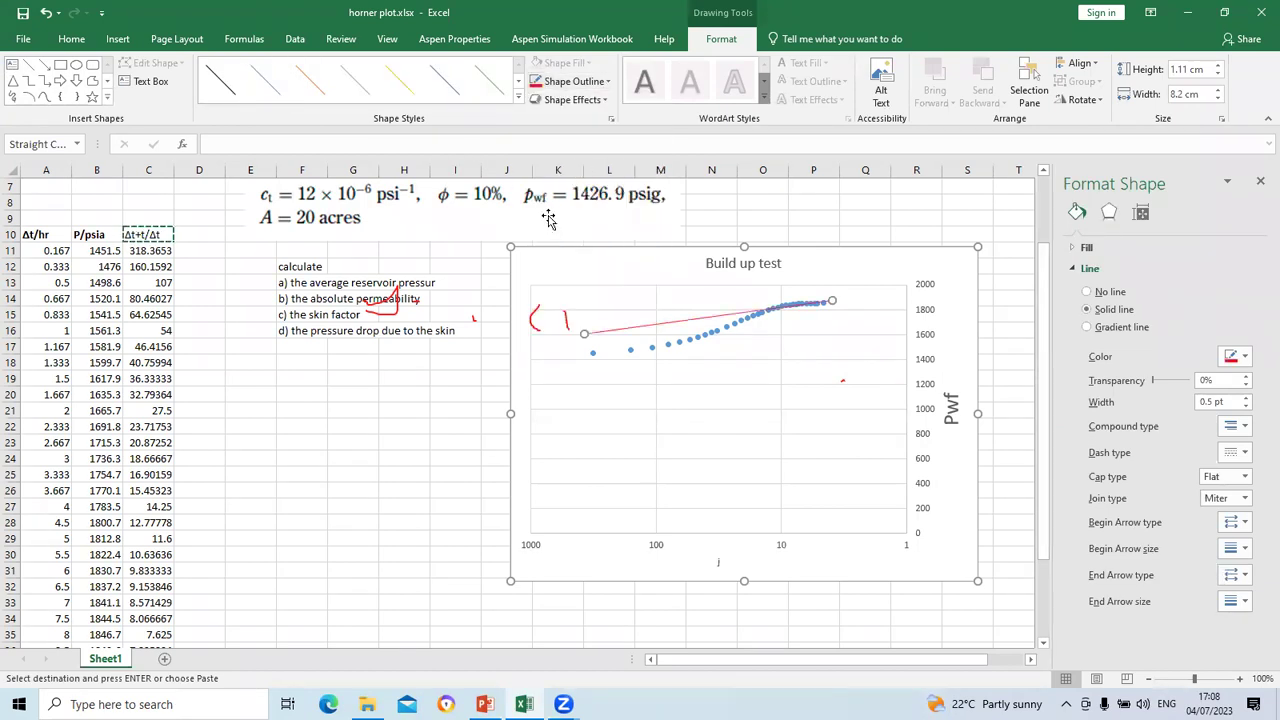
pyautogui.click(607, 83)
pyautogui.moveTo(570, 281)
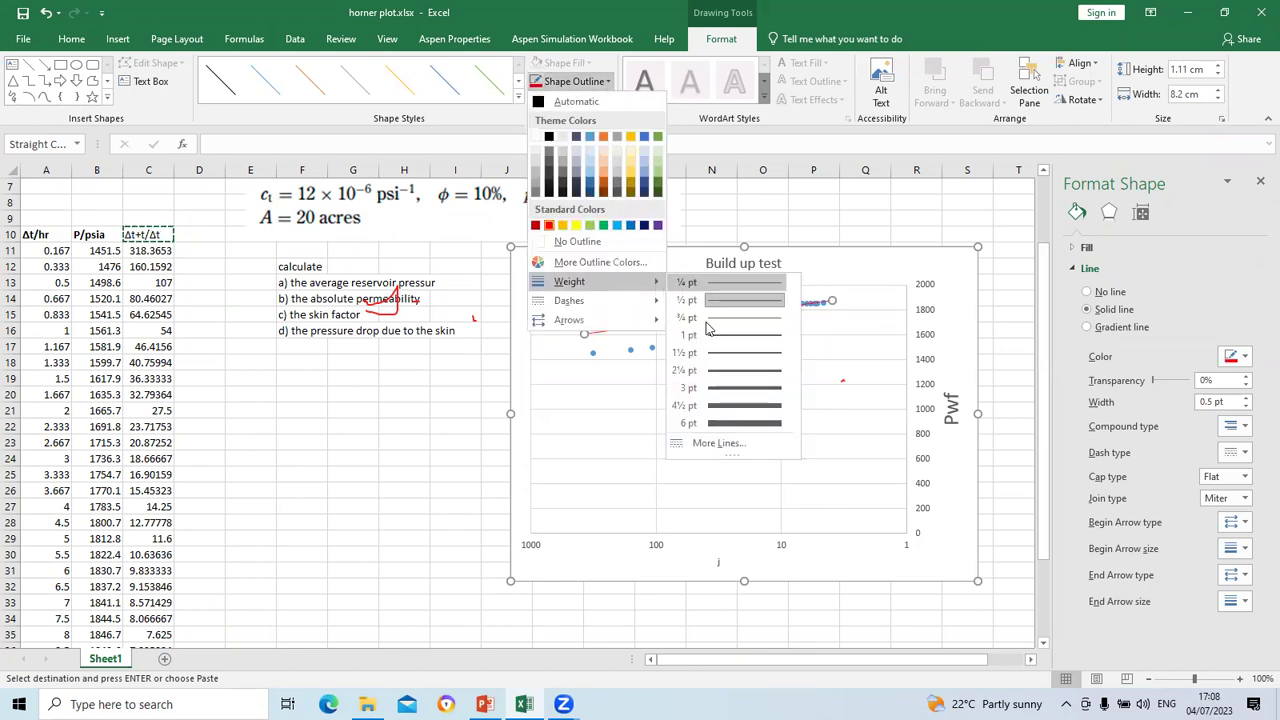
pyautogui.click(725, 373)
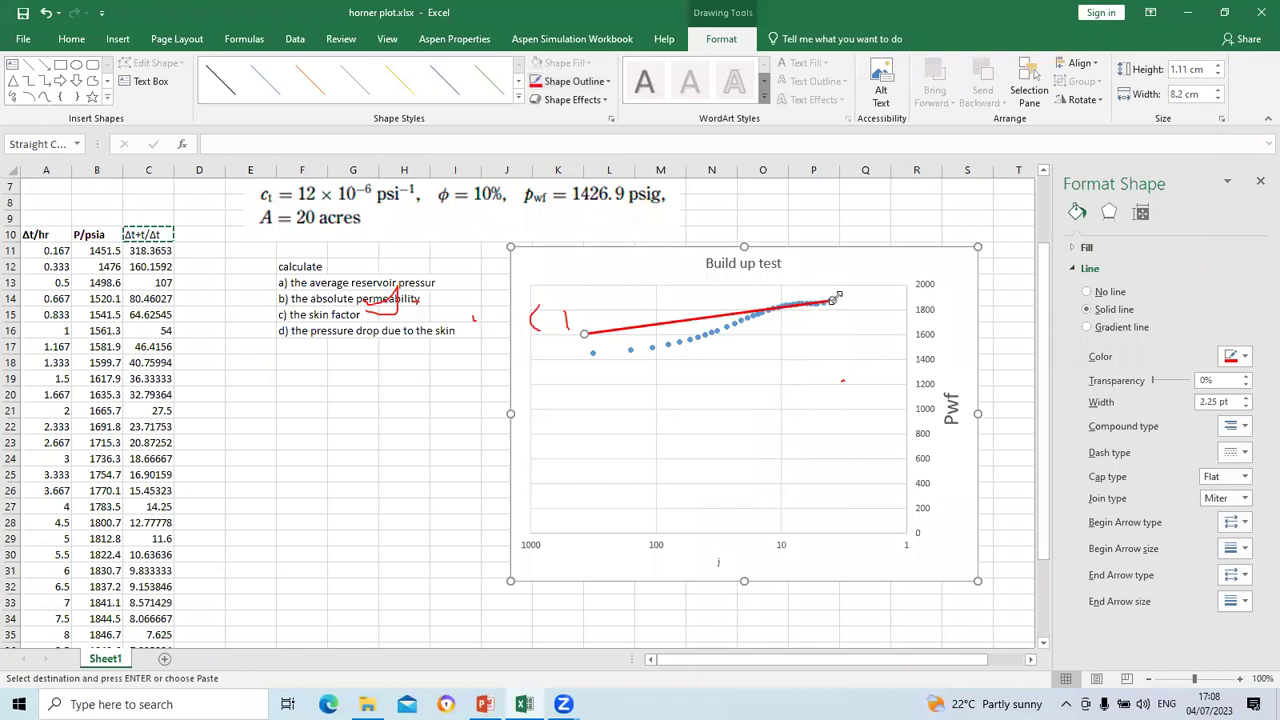
# Step: Adjust both ends of the red line to about 9.5 cm wide and 0.87 cm high, following the late-time points
pyautogui.moveTo(833, 299); pyautogui.dragTo(869, 292)
pyautogui.moveTo(583, 329); pyautogui.dragTo(587, 323)
pyautogui.moveTo(869, 290); pyautogui.dragTo(873, 298)
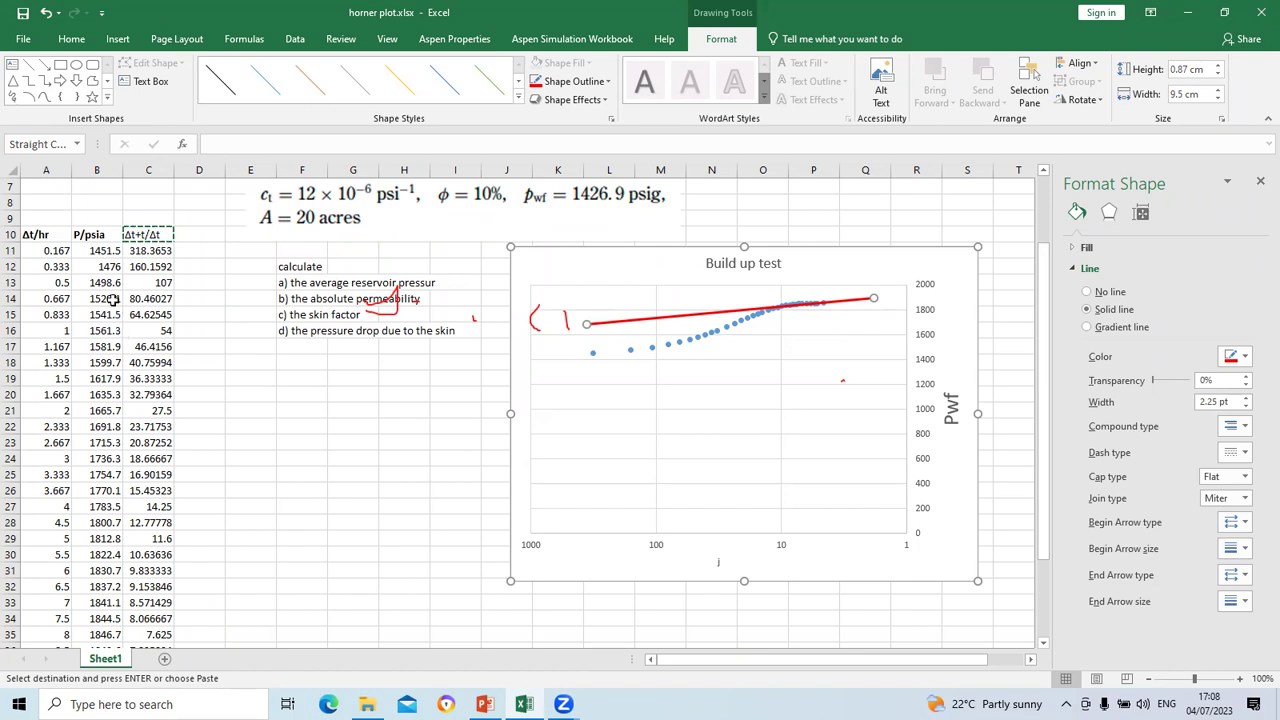
pyautogui.click(245, 394)
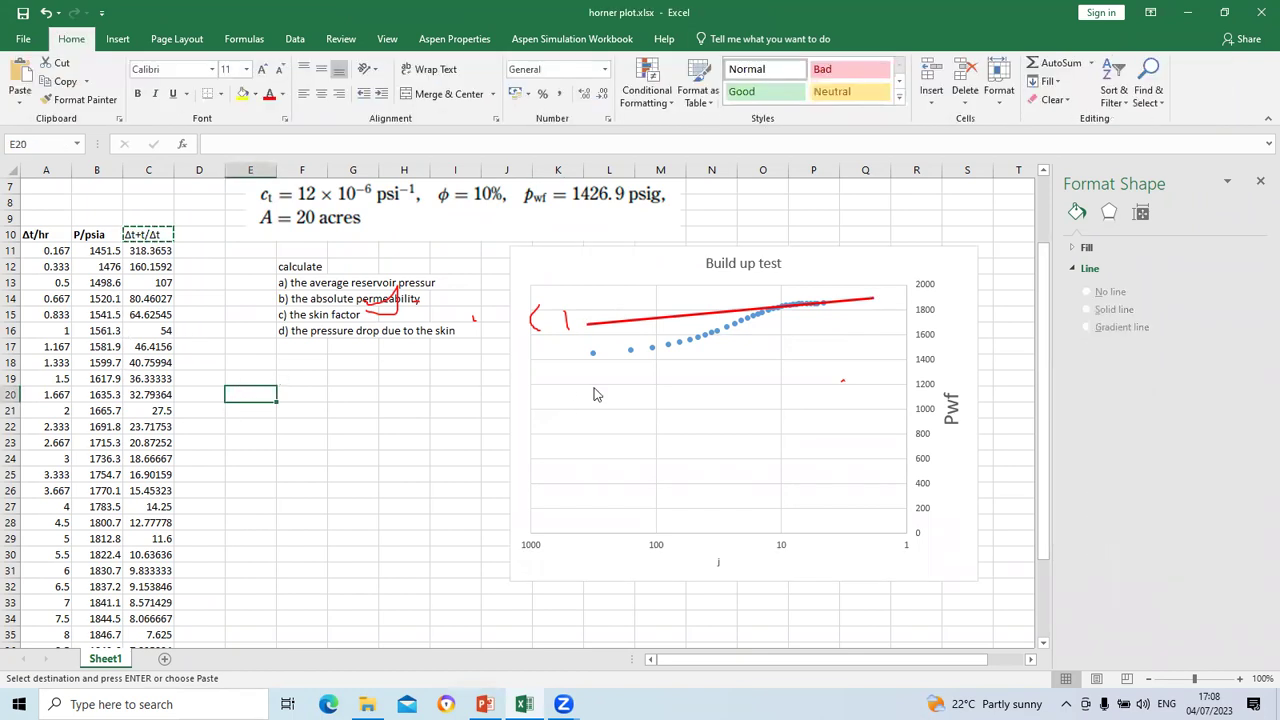
# Step: Examine which data points lie on the red line and locate their pressure and time-ratio values in B29:C42
pyautogui.click(773, 319)
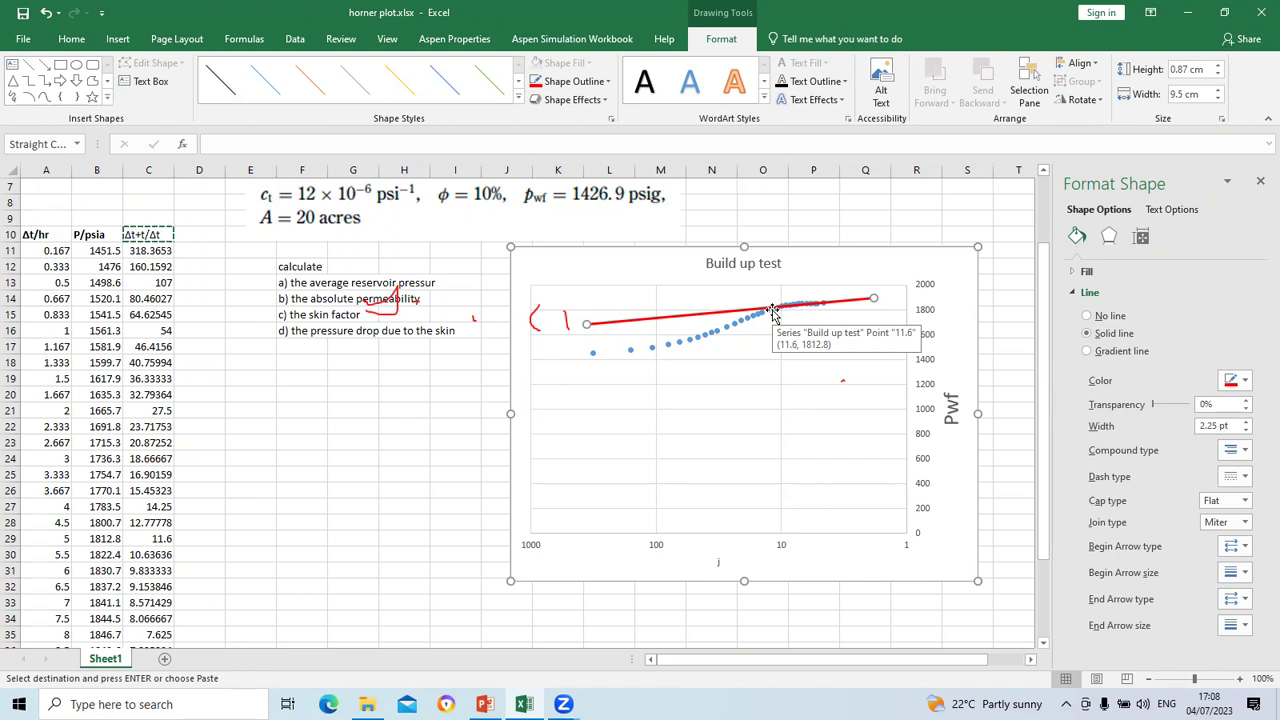
pyautogui.click(159, 537)
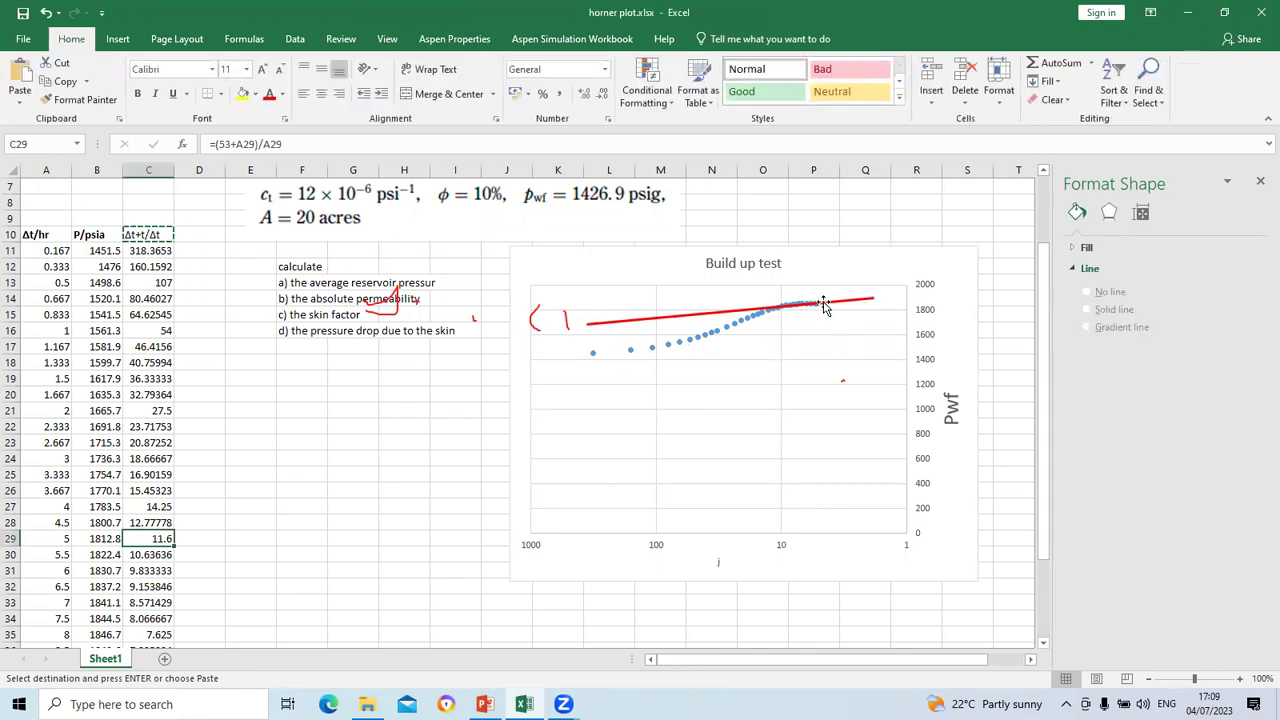
pyautogui.moveTo(824, 305)
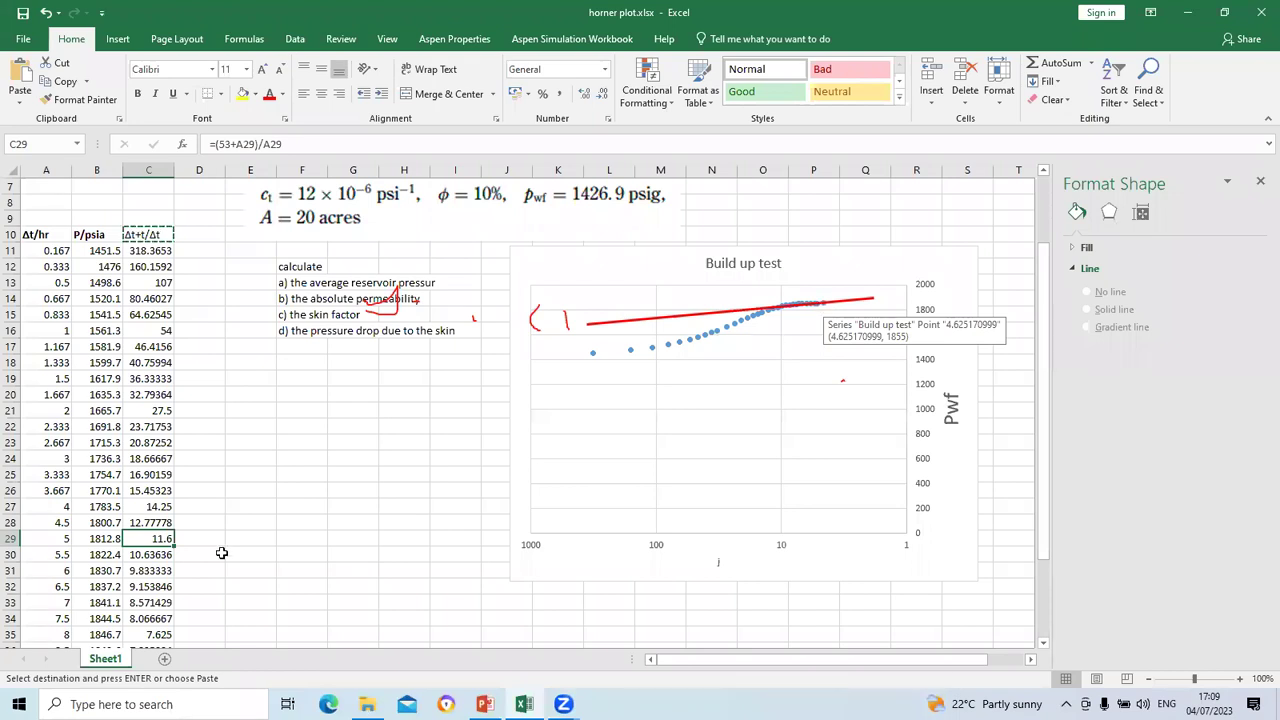
pyautogui.scroll(-2, 173, 440)
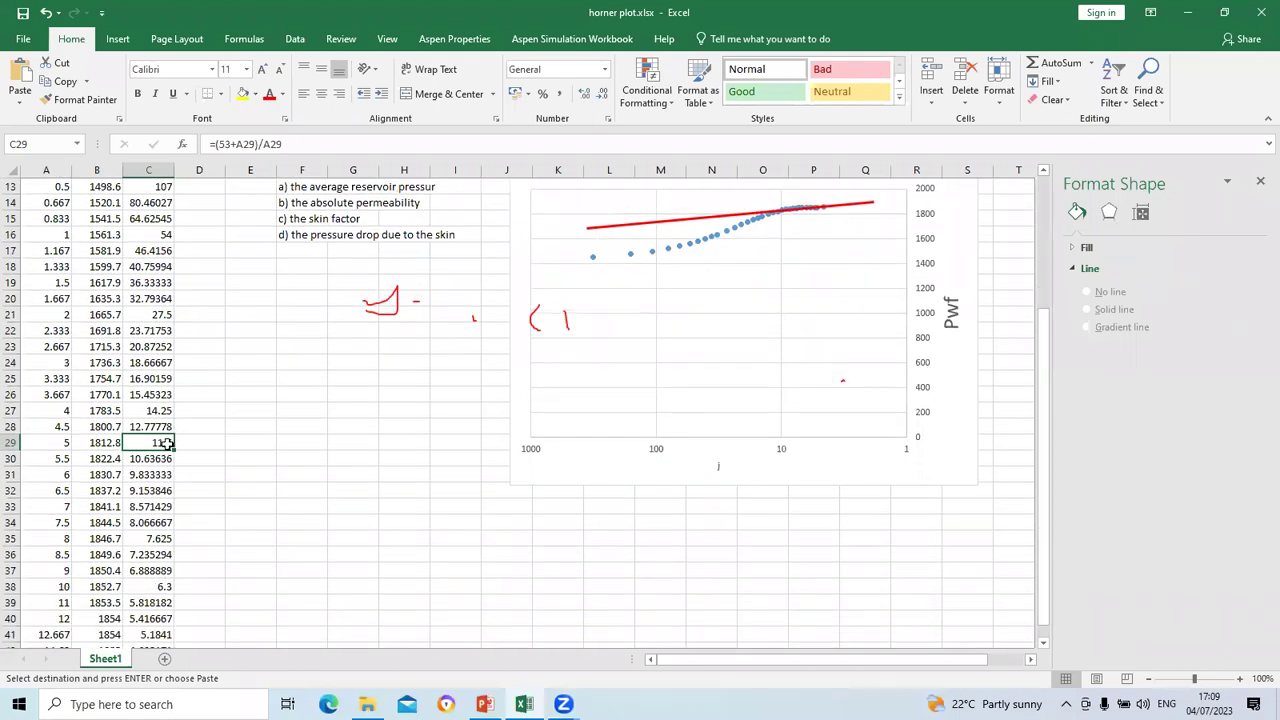
pyautogui.scroll(-3, 170, 450)
pyautogui.scroll(3, 142, 511)
pyautogui.scroll(-1, 159, 596)
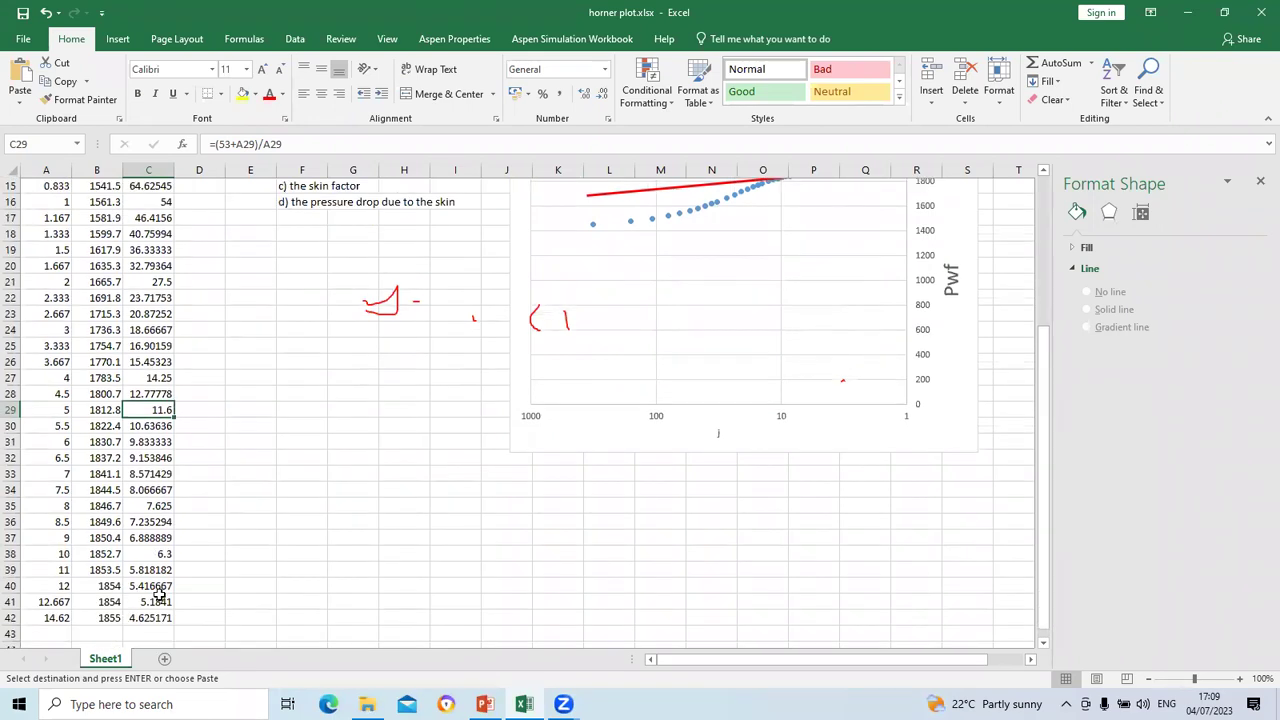
pyautogui.scroll(-1, 159, 596)
pyautogui.moveTo(89, 392); pyautogui.dragTo(143, 603)
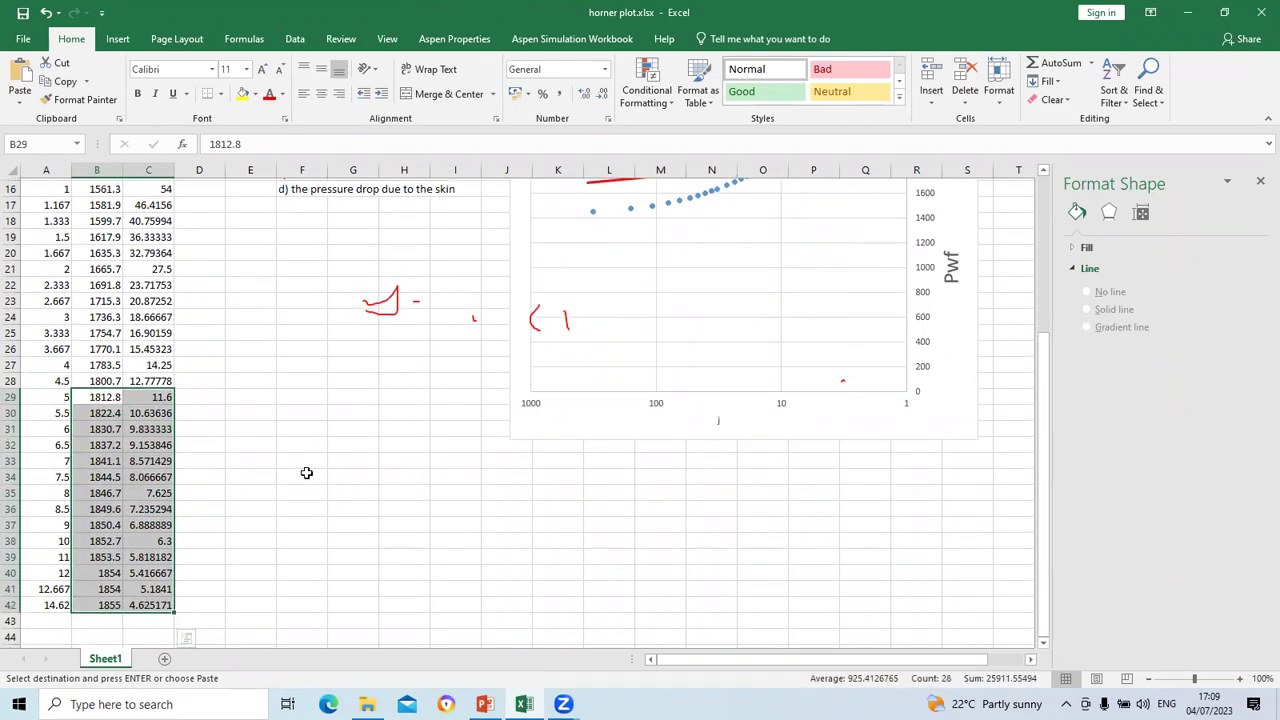
pyautogui.scroll(1, 306, 472)
# Step: Label F35 as m and calculate the slope in G35 with =SLOPE(B29:B42, LOG(C29:C42))
pyautogui.click(286, 537)
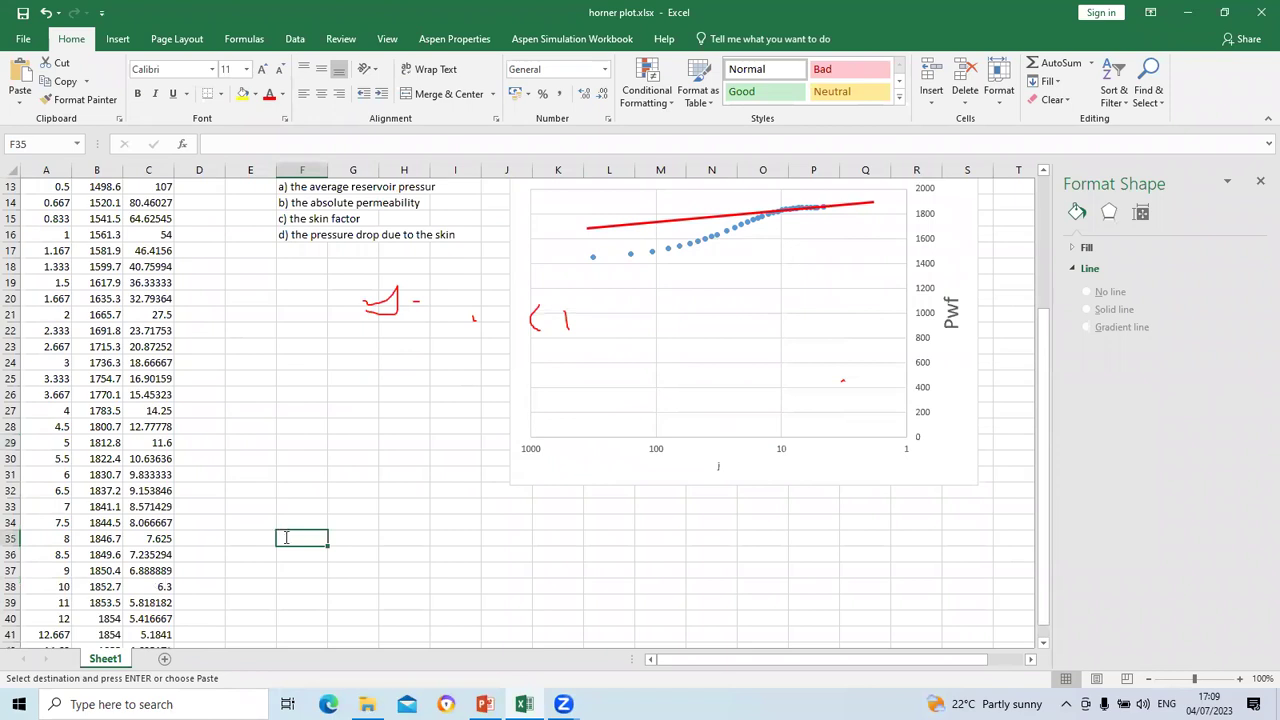
pyautogui.write('m')
pyautogui.click(349, 536)
pyautogui.write('=slope')
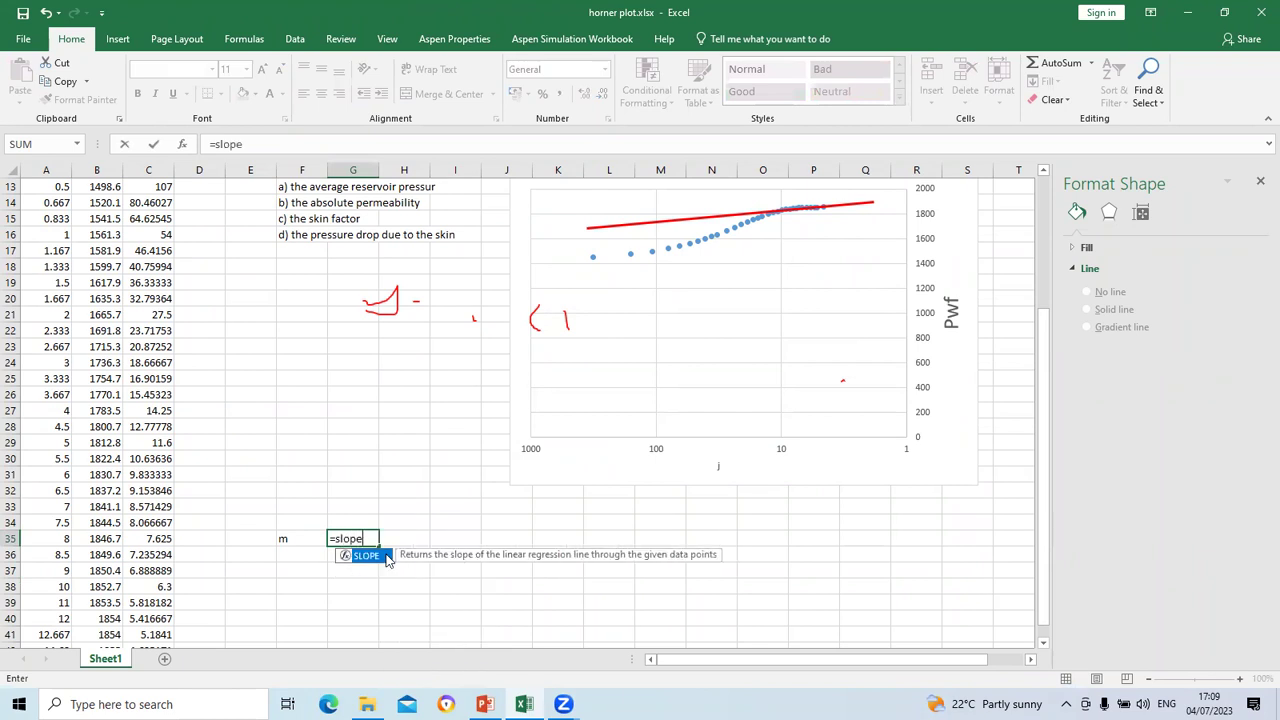
pyautogui.write('(')
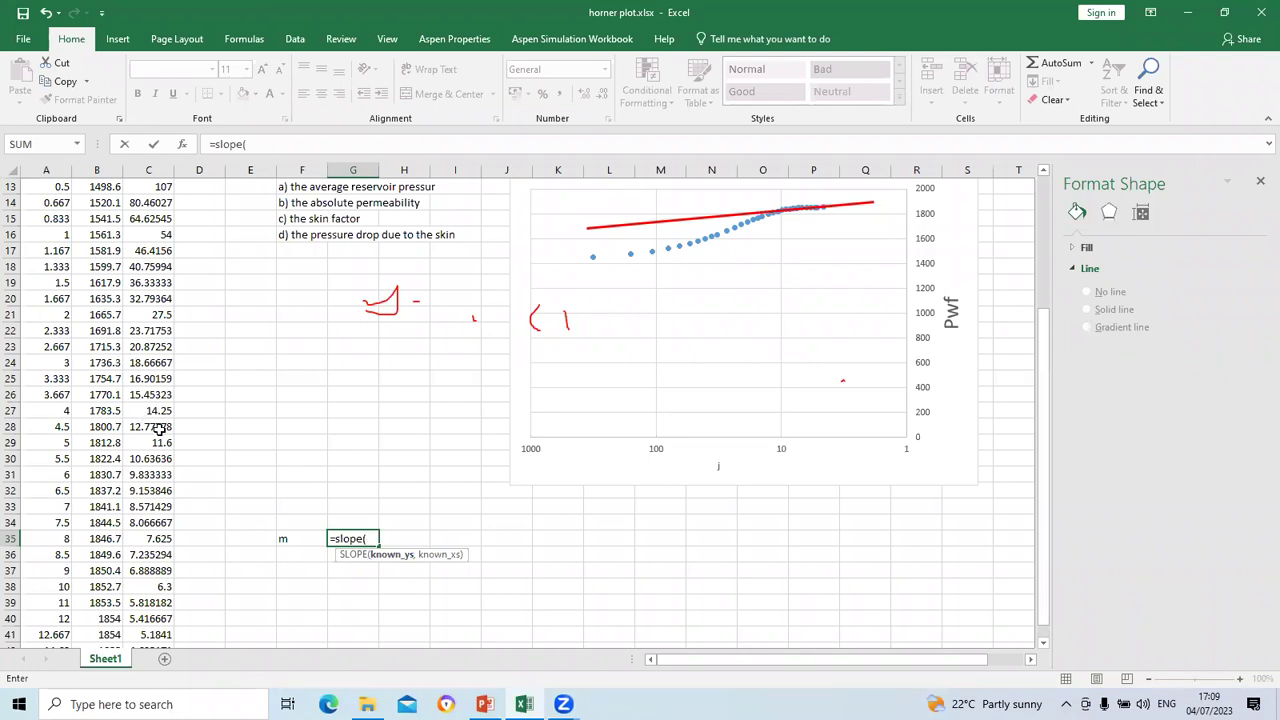
pyautogui.moveTo(90, 442); pyautogui.dragTo(97, 610)
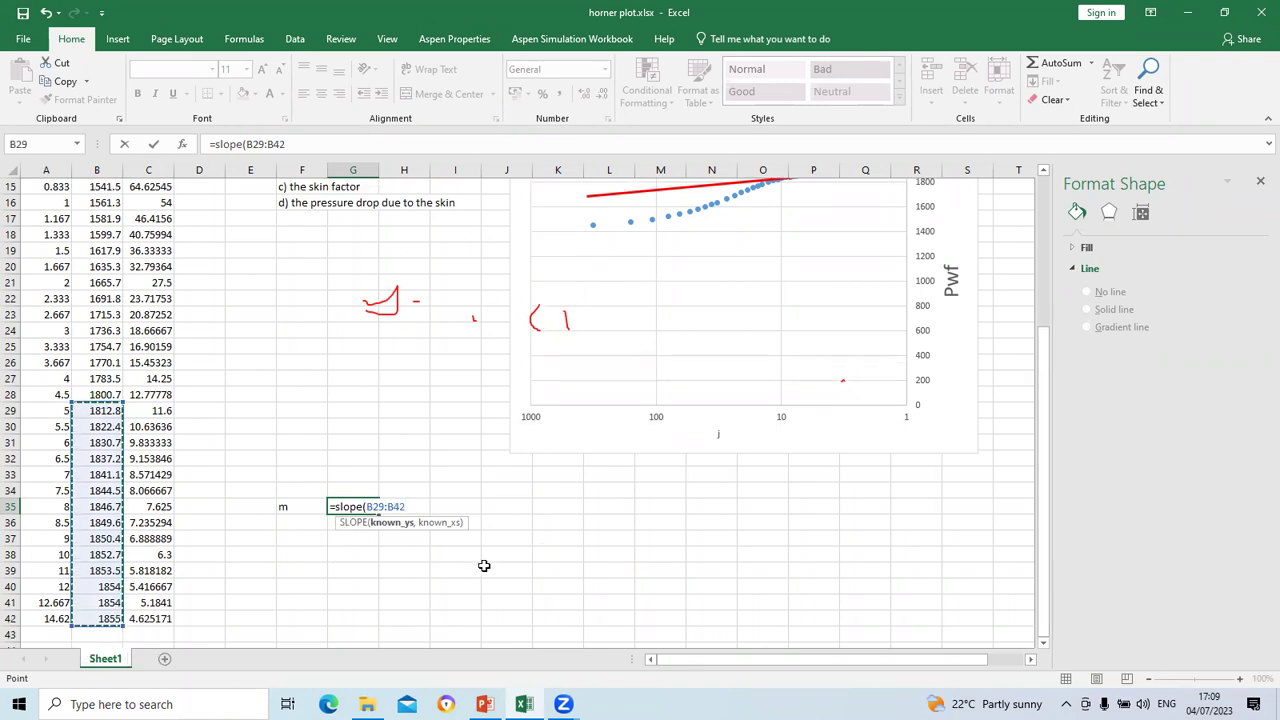
pyautogui.write(',')
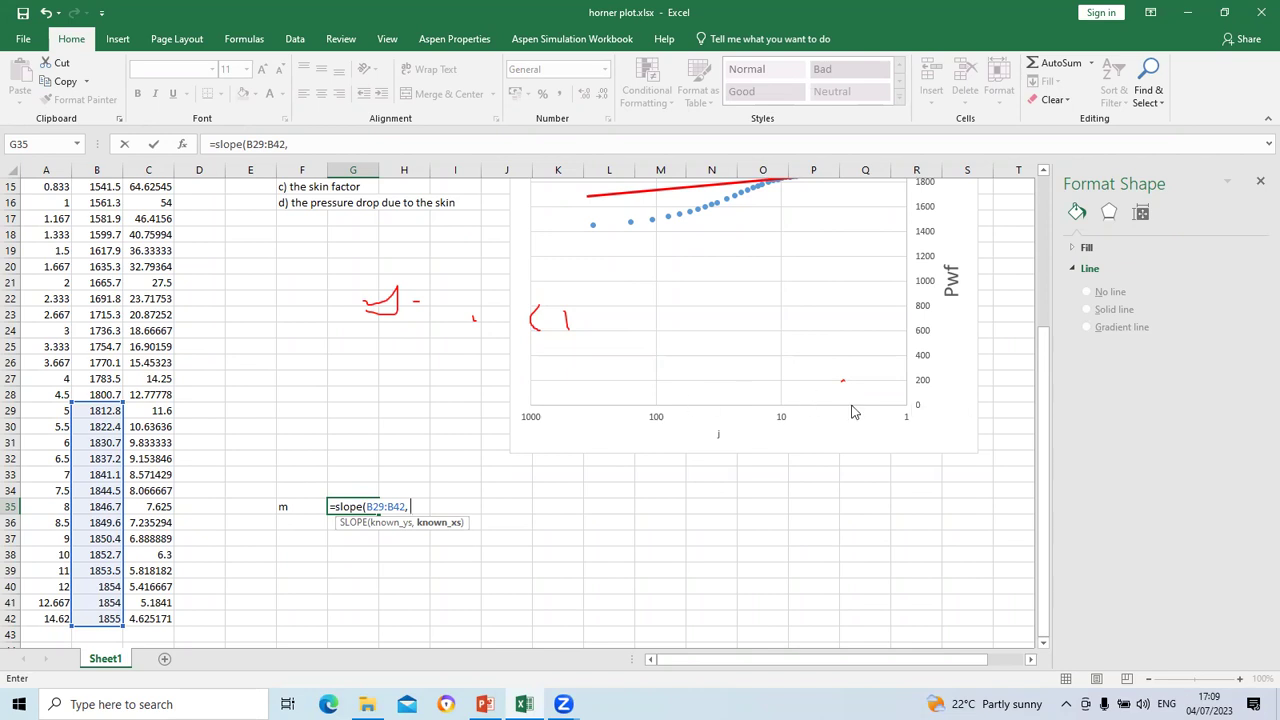
pyautogui.write('log')
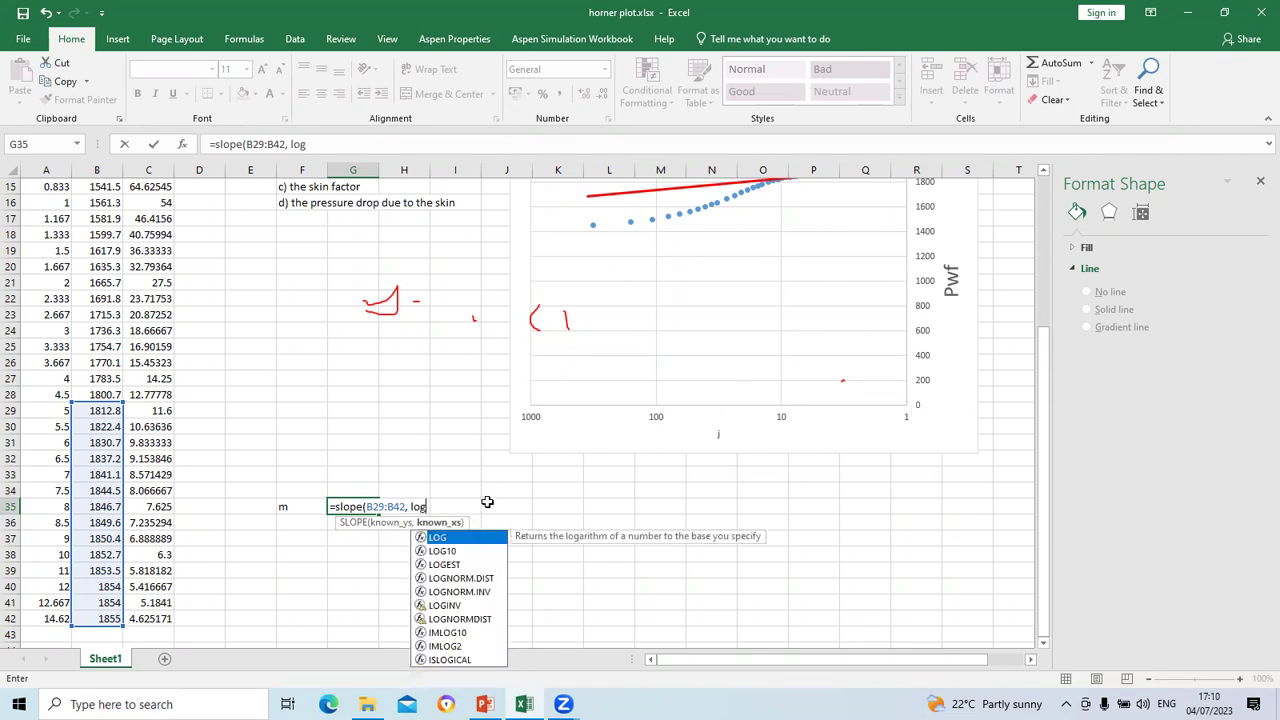
pyautogui.write('(')
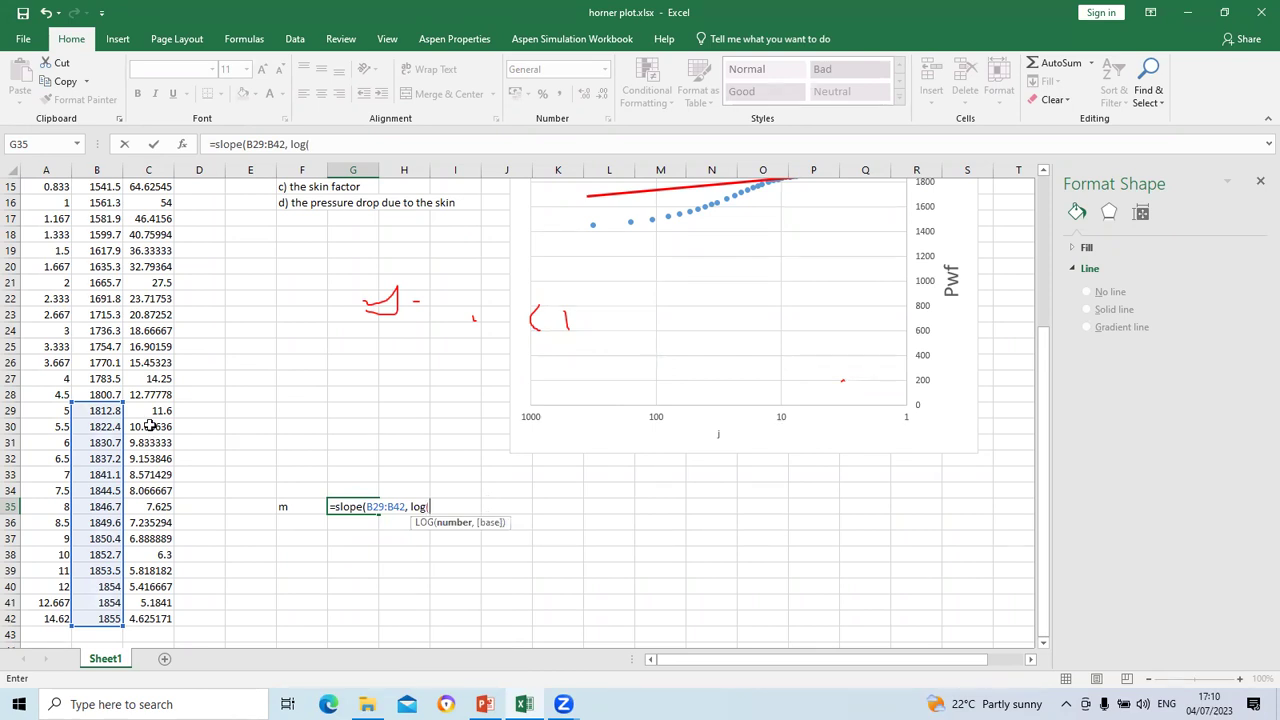
pyautogui.moveTo(150, 410); pyautogui.dragTo(147, 603)
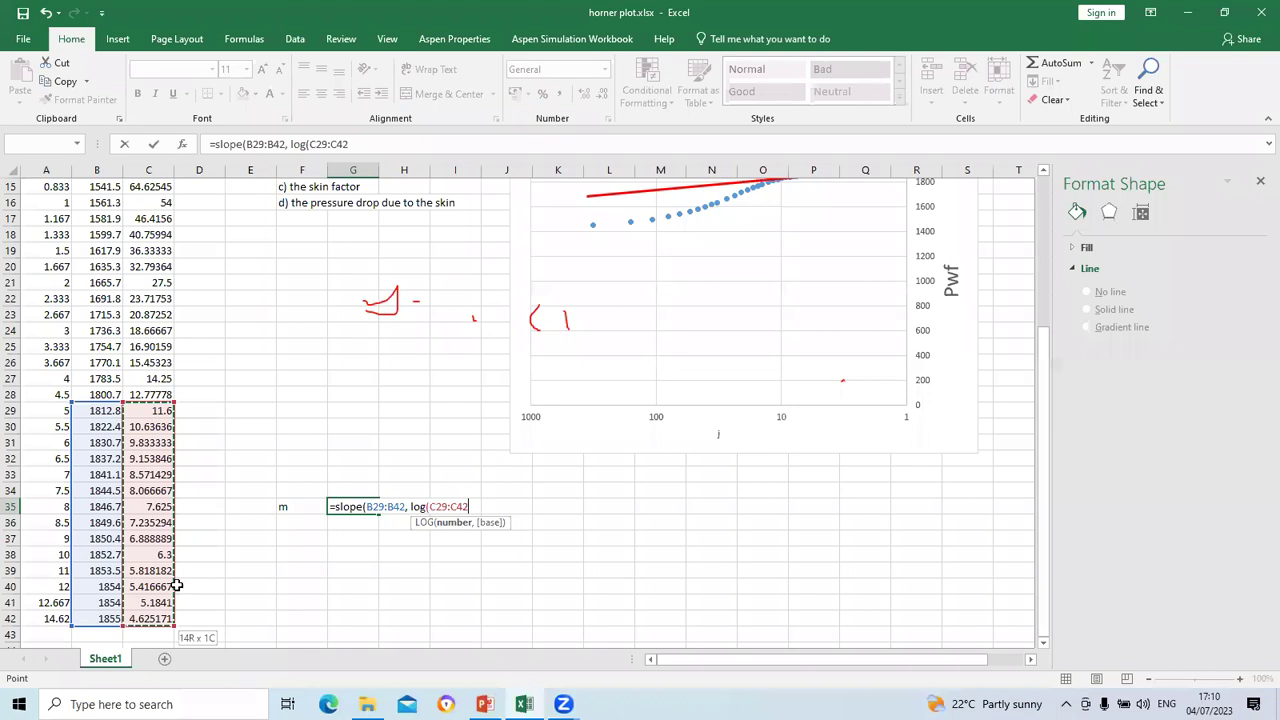
pyautogui.write(')')
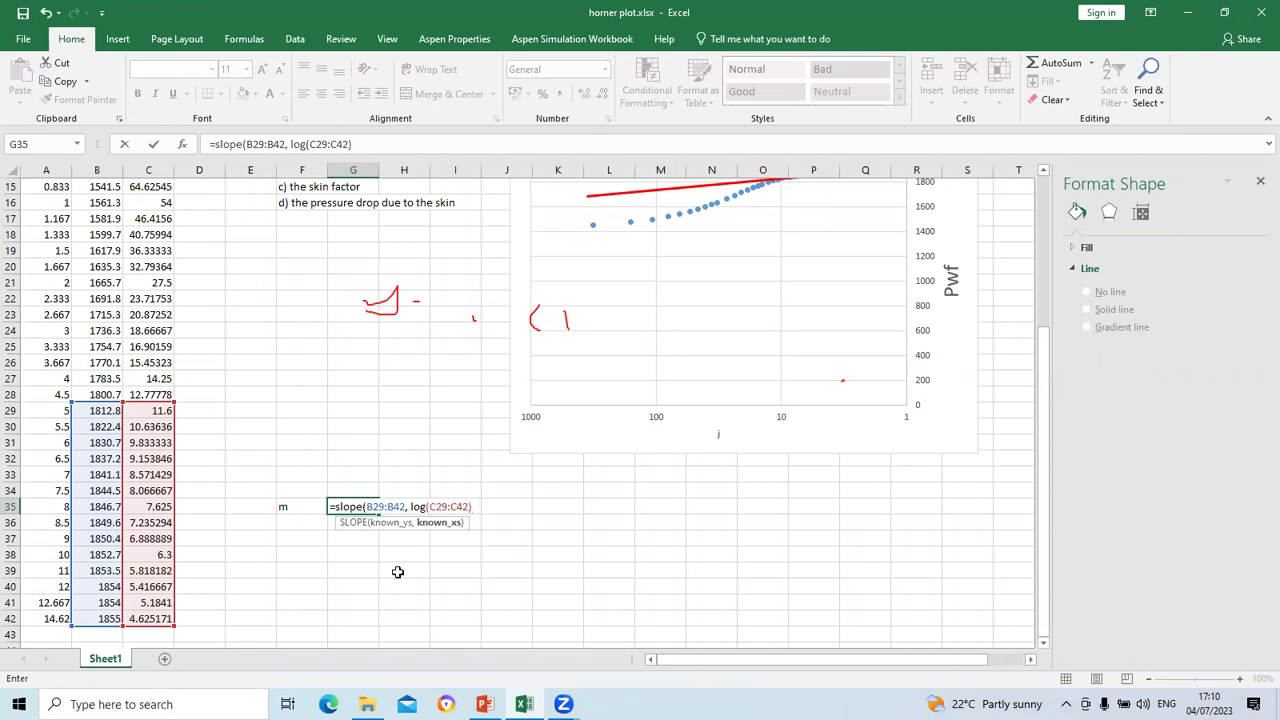
pyautogui.write(')')
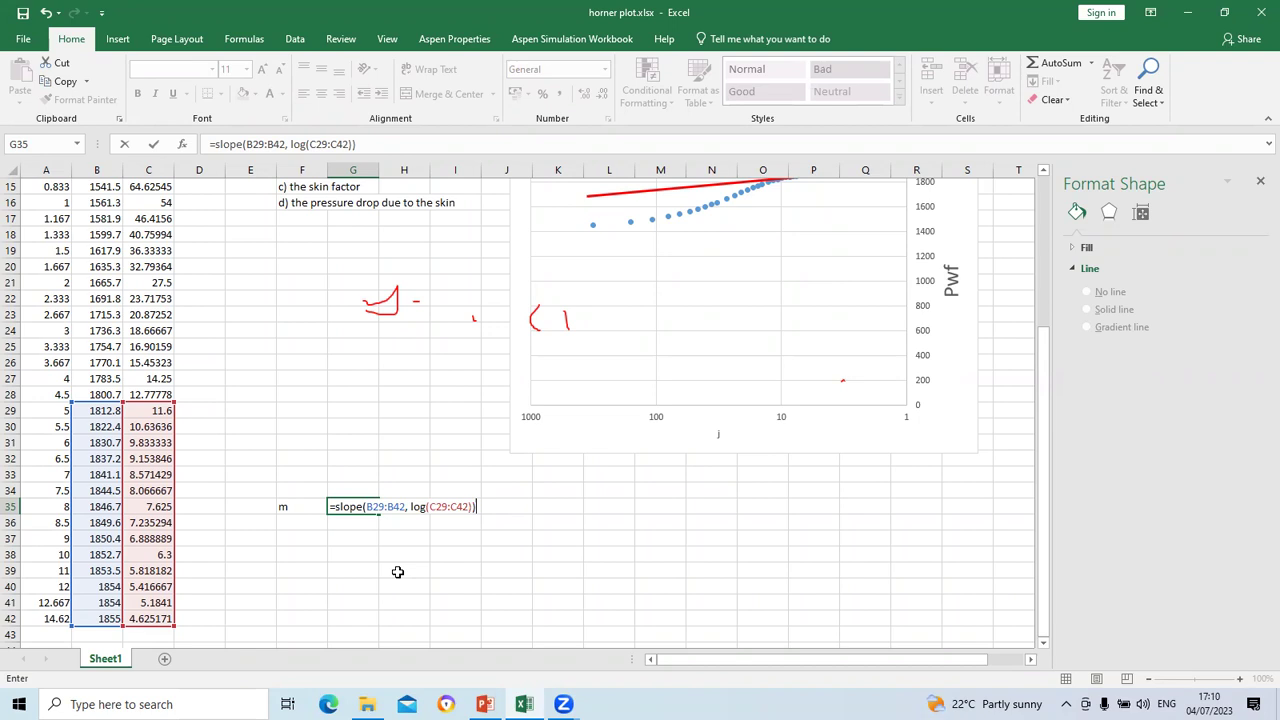
pyautogui.press('Return')
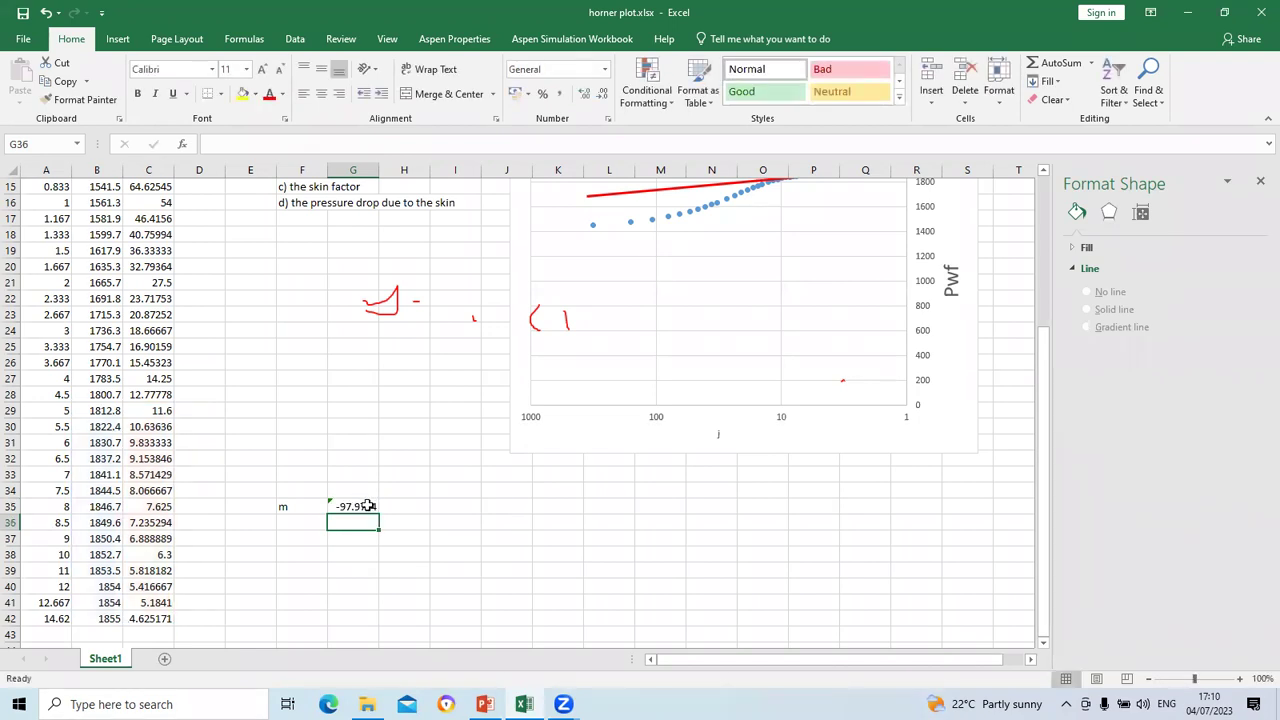
pyautogui.press('Up')
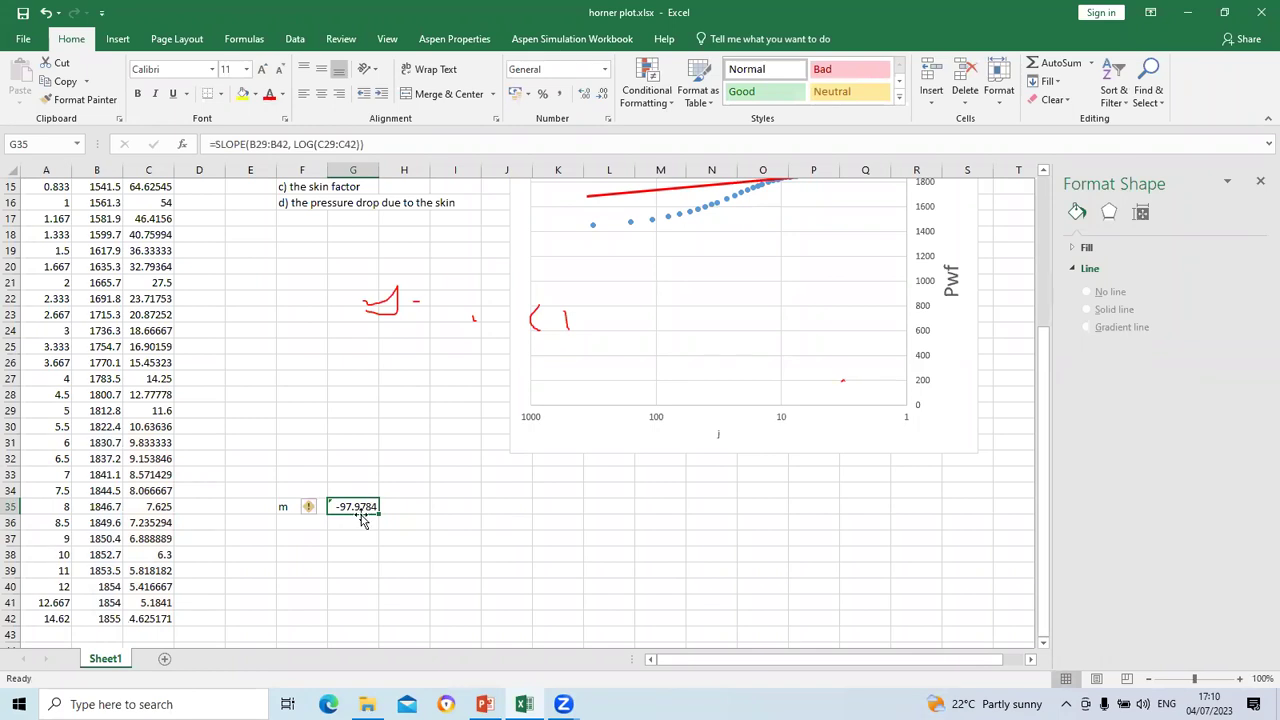
# Step: Extend the red line's upper end to the vertical axis, where the horizontal axis value is 1
pyautogui.scroll(2, 364, 513)
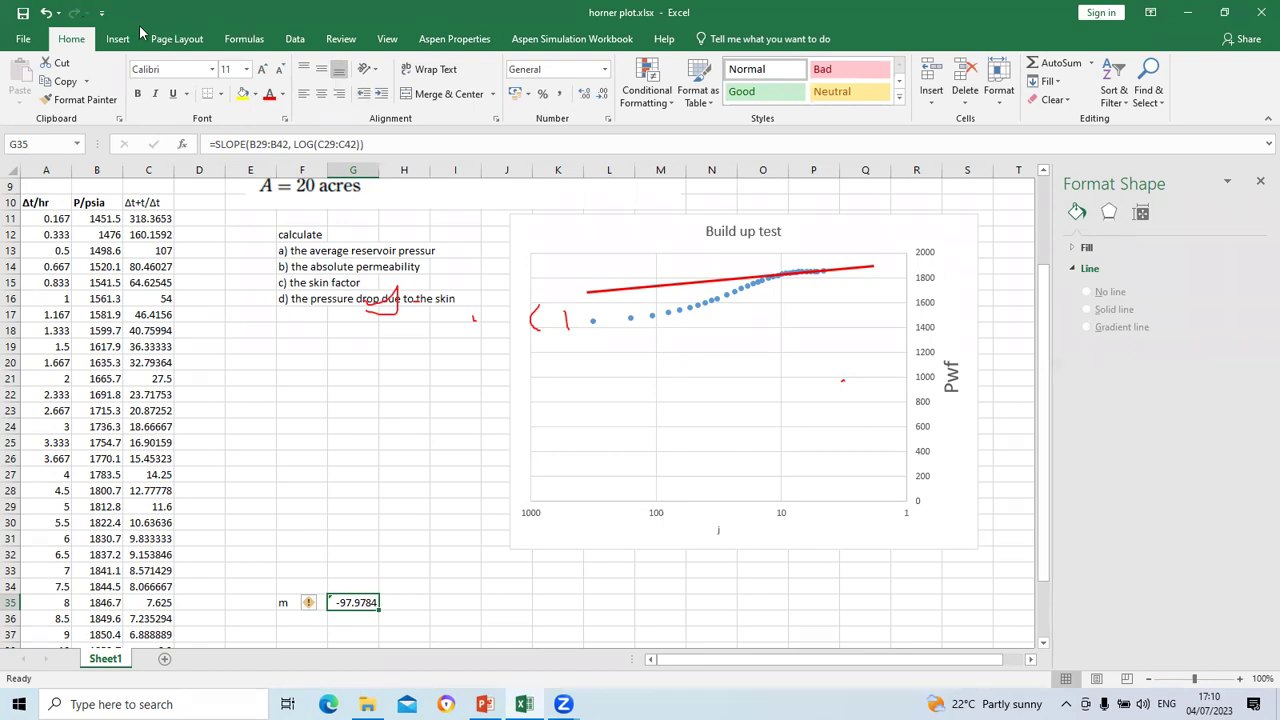
pyautogui.click(872, 264)
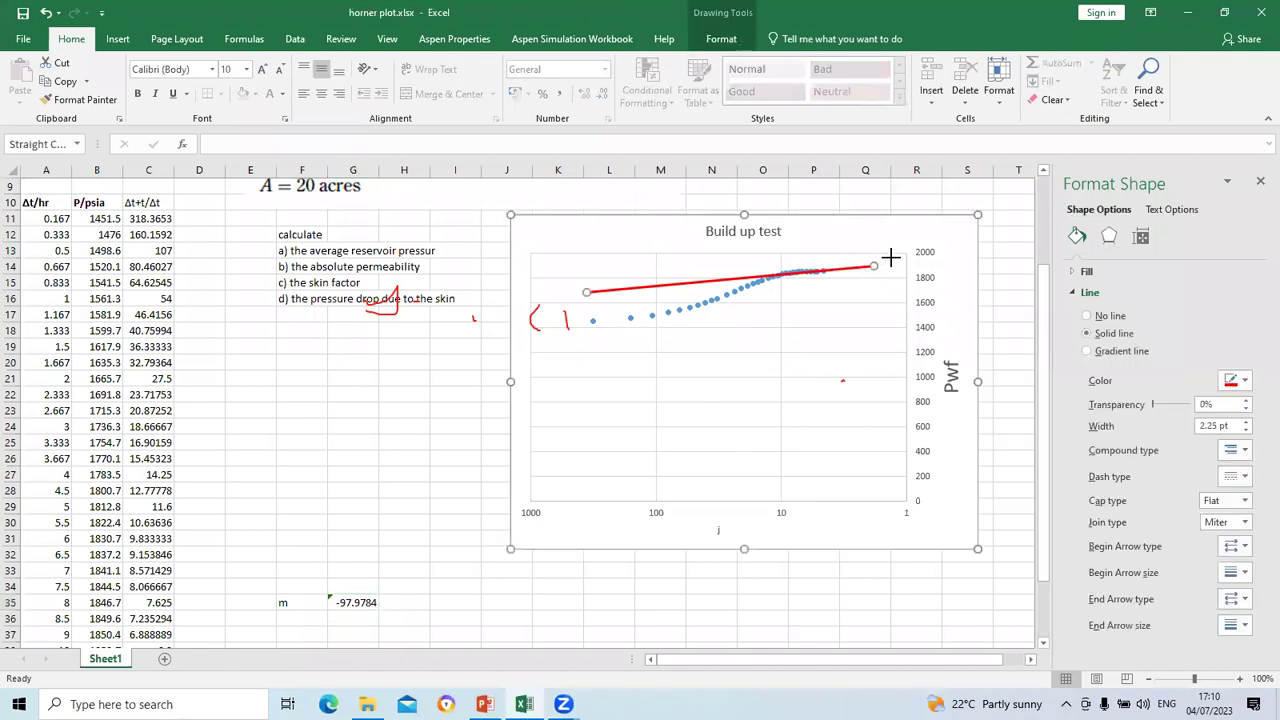
pyautogui.moveTo(914, 256); pyautogui.dragTo(907, 262)
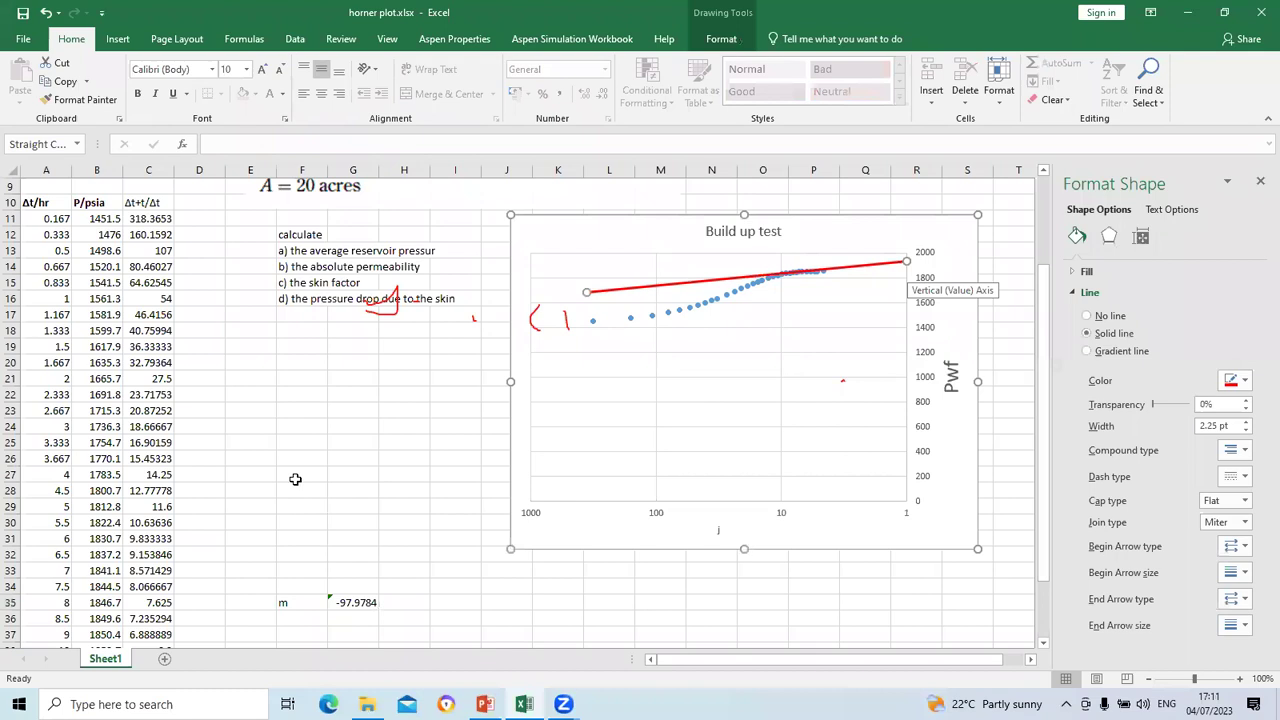
# Step: Label F36, below the m label, as P1hr and select G36 for its value
pyautogui.scroll(-3, 293, 473)
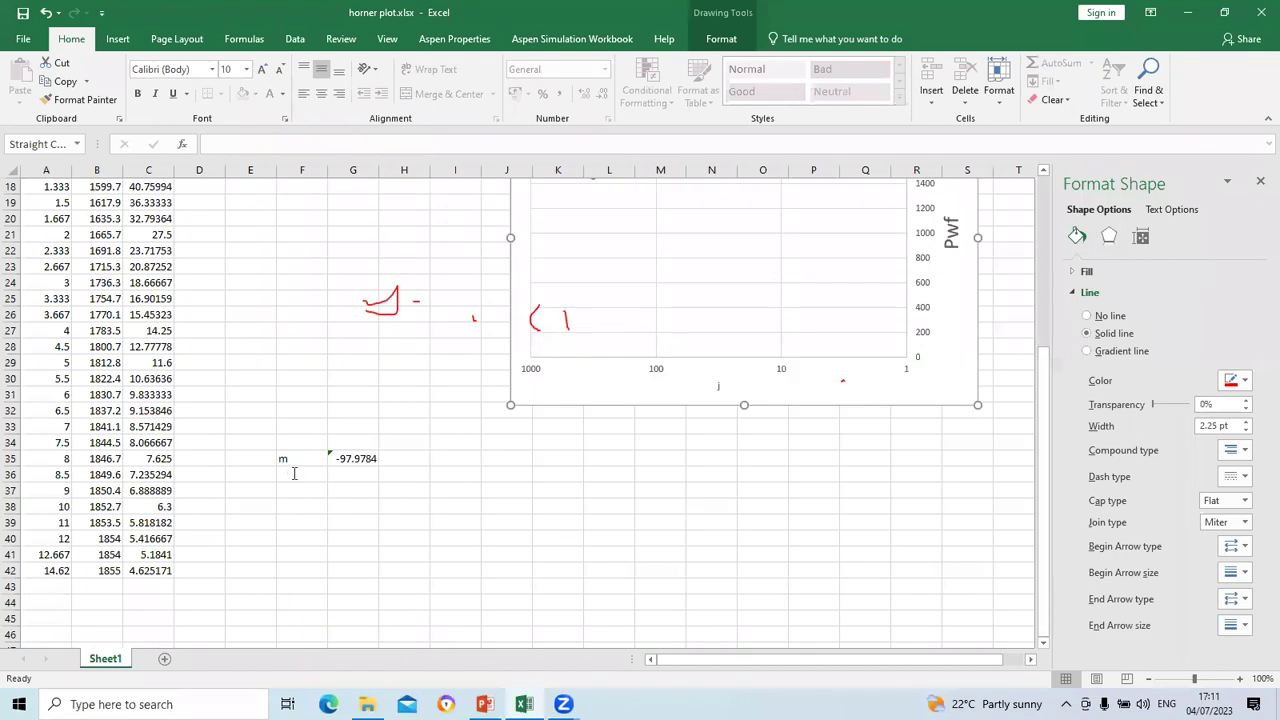
pyautogui.click(294, 473)
pyautogui.write('P1hr')
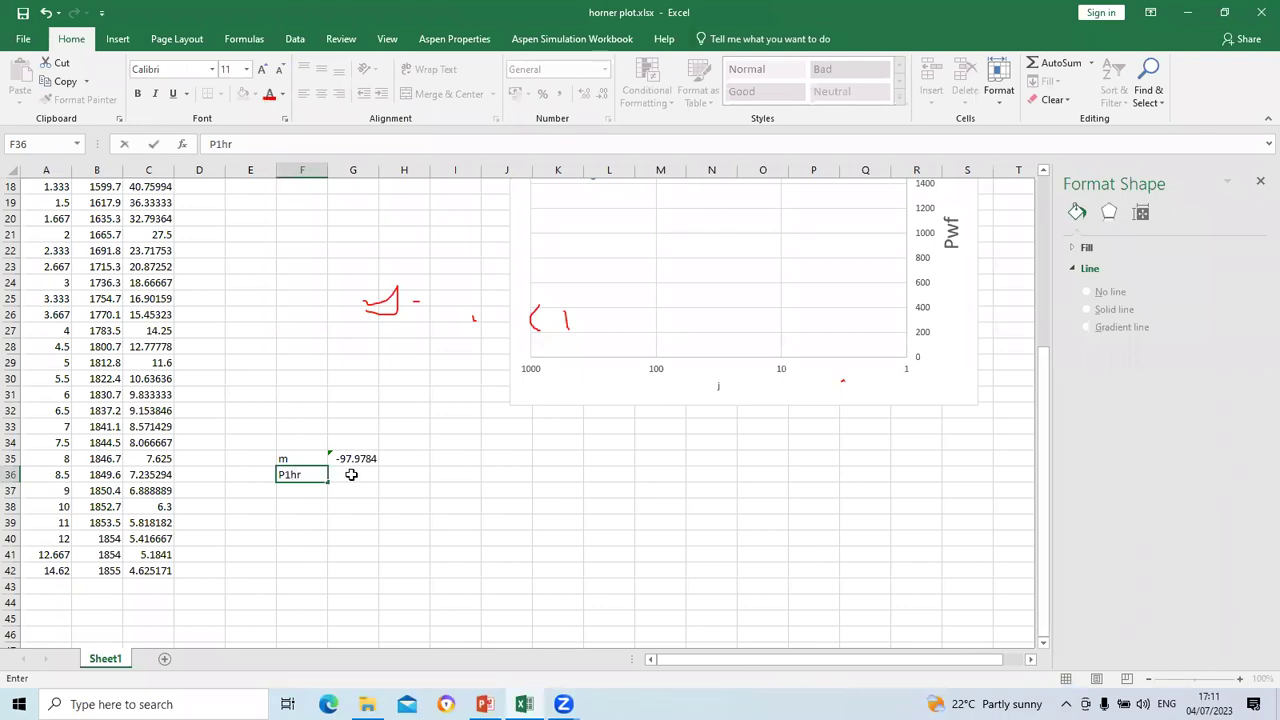
pyautogui.click(365, 476)
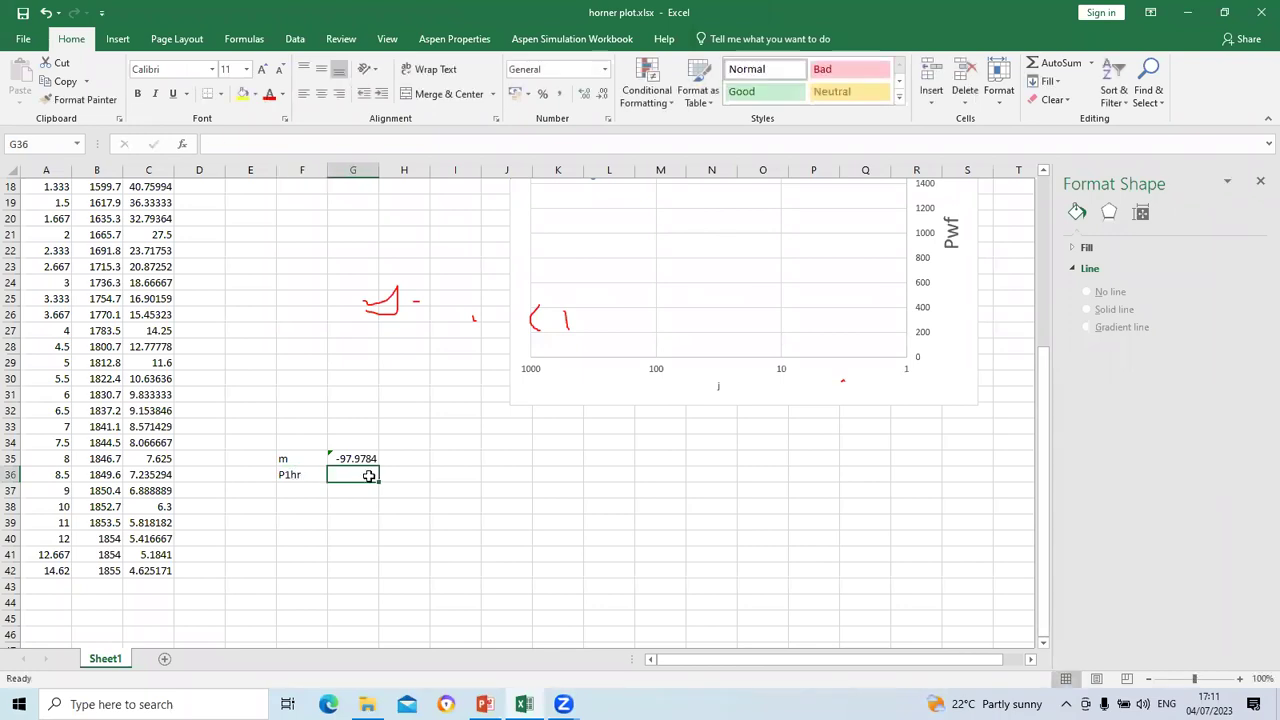
# Step: Switch to the well testing 1.pptx presentation in PowerPoint and check the P1hr definition on the buildup test diagram
pyautogui.scroll(2, 369, 476)
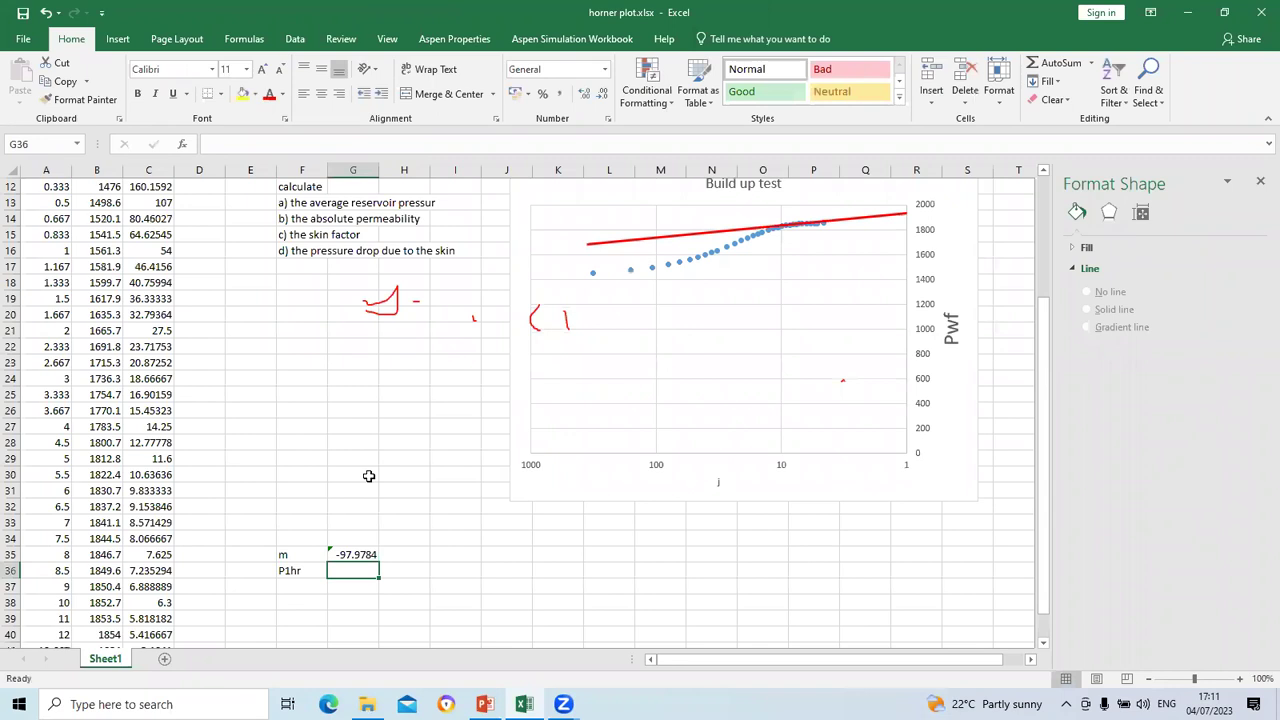
pyautogui.scroll(-1, 419, 458)
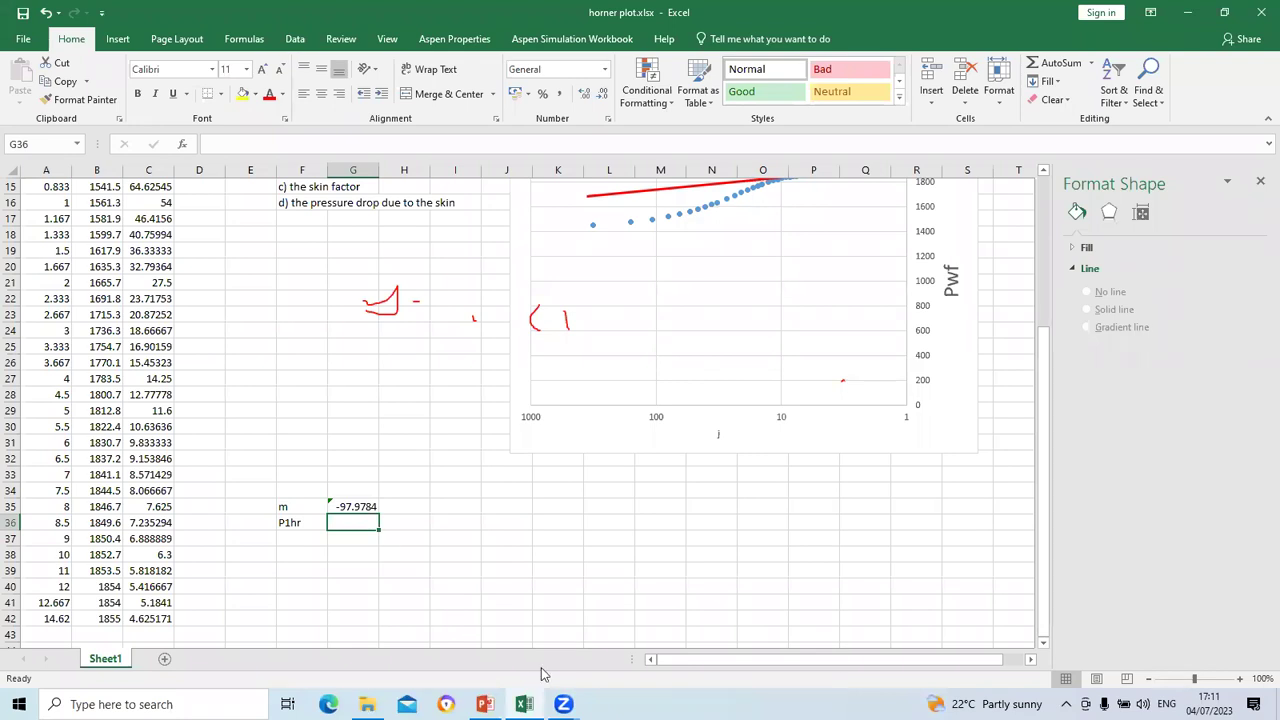
pyautogui.hotkey('alt', 'Tab')
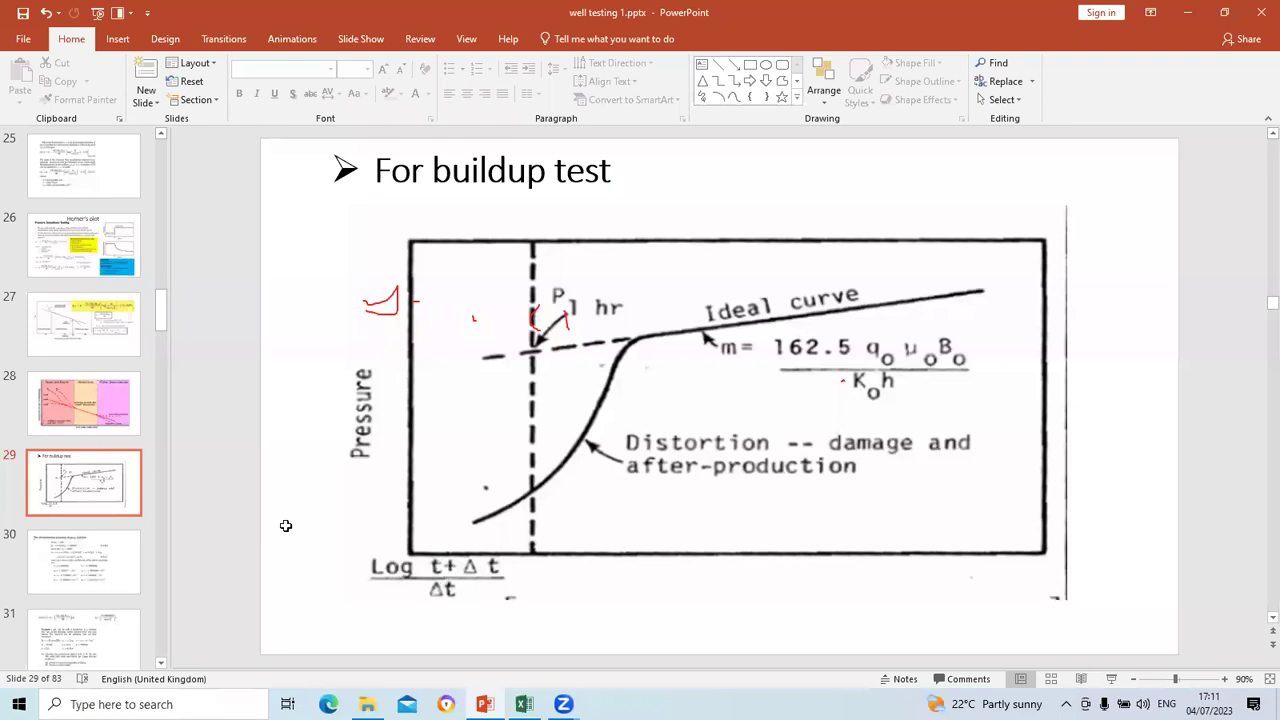
# Step: Switch to horner plot.xlsx in Excel and enter 1950 as the P1hr value in G36
pyautogui.hotkey('alt', 'Tab')
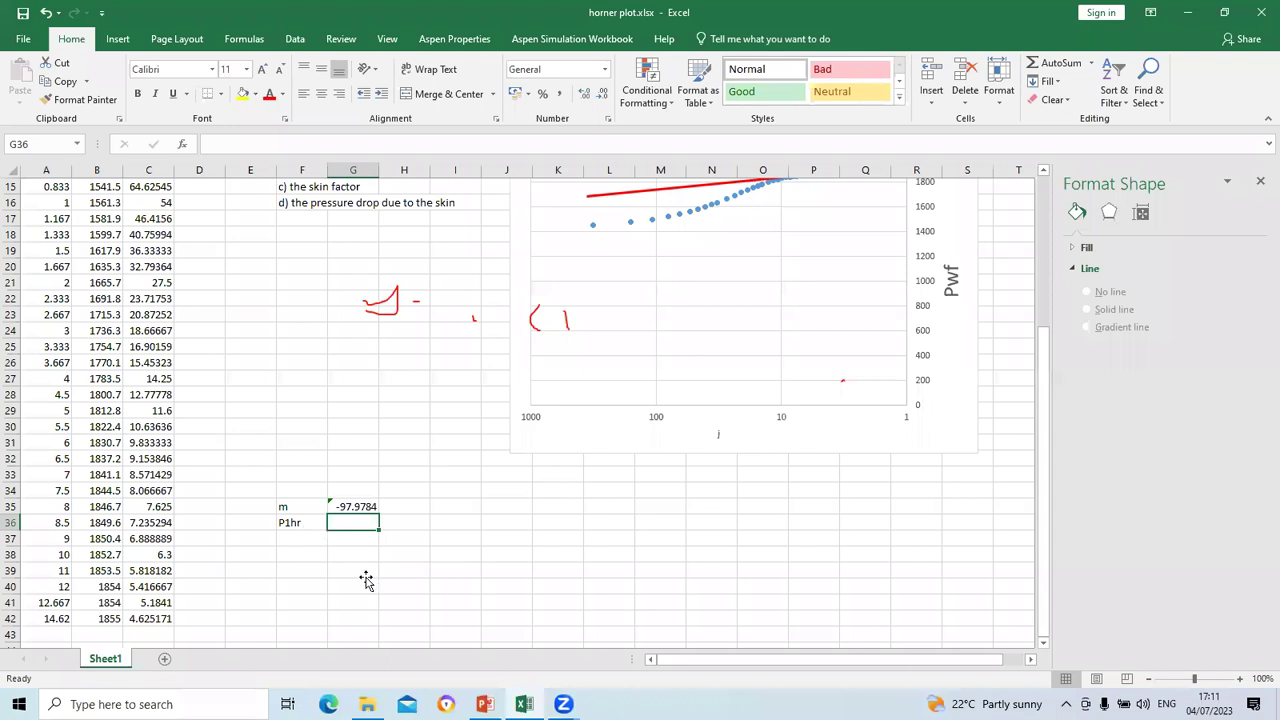
pyautogui.scroll(1, 437, 533)
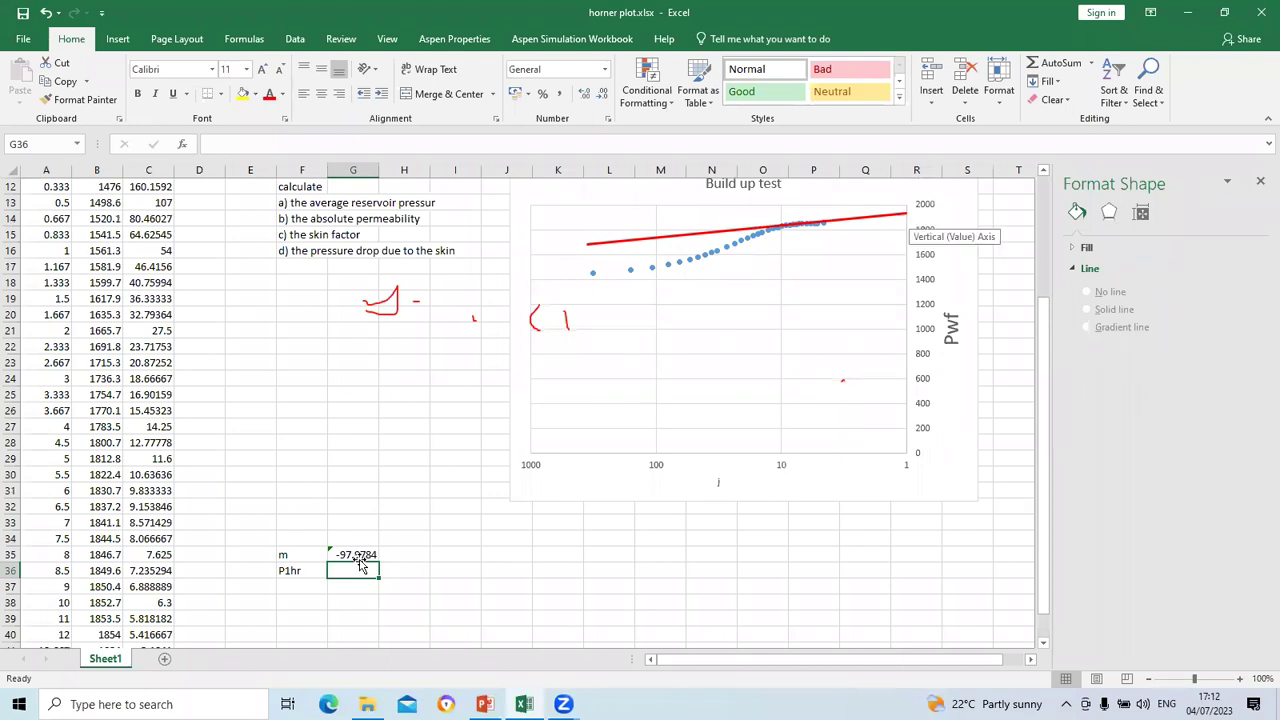
pyautogui.write('1')
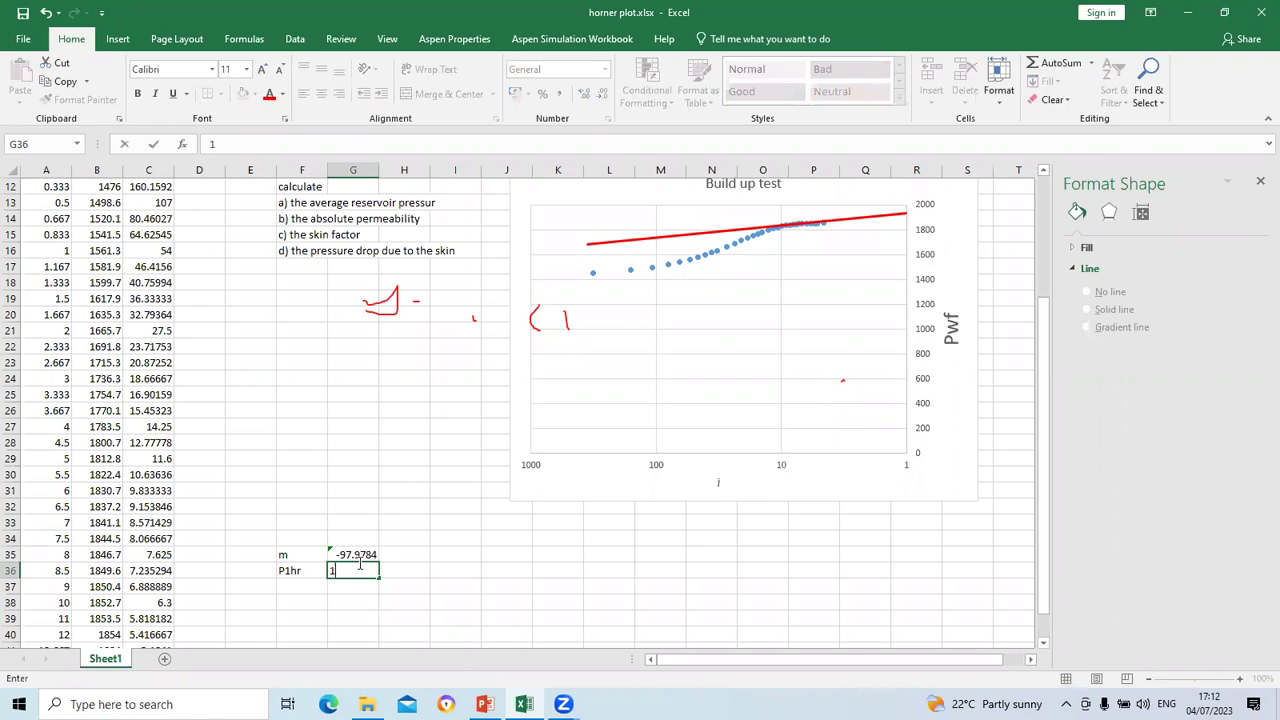
pyautogui.write('950')
pyautogui.scroll(-1, 345, 560)
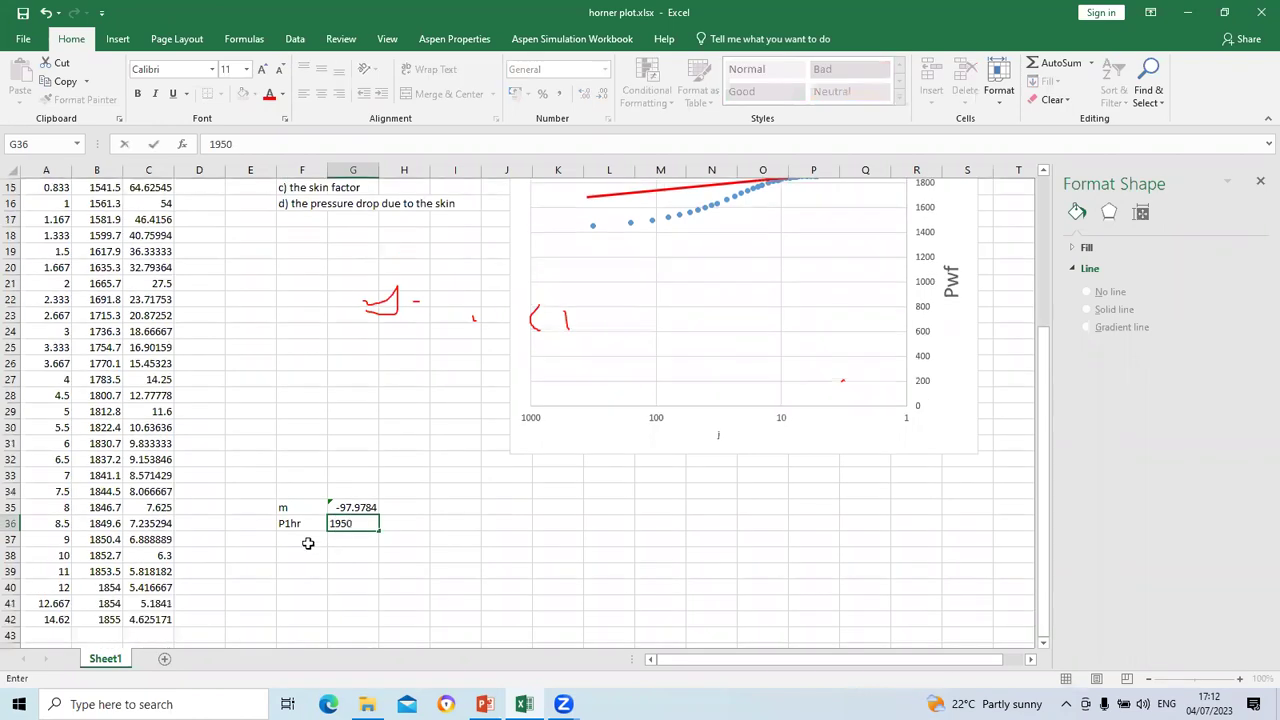
pyautogui.press('Return')
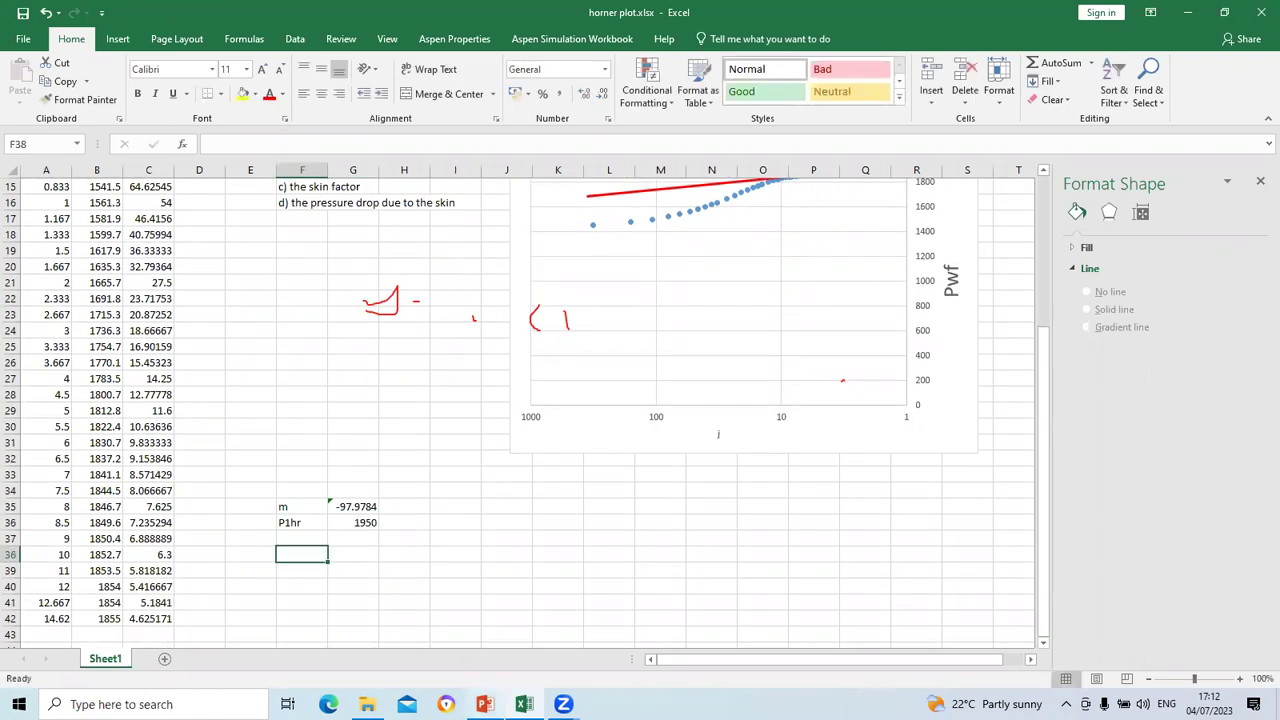
# Step: Switch to well testing 1.pptx in PowerPoint and show slide 27 with the permeability and skin formulas
pyautogui.hotkey('alt', 'Tab')
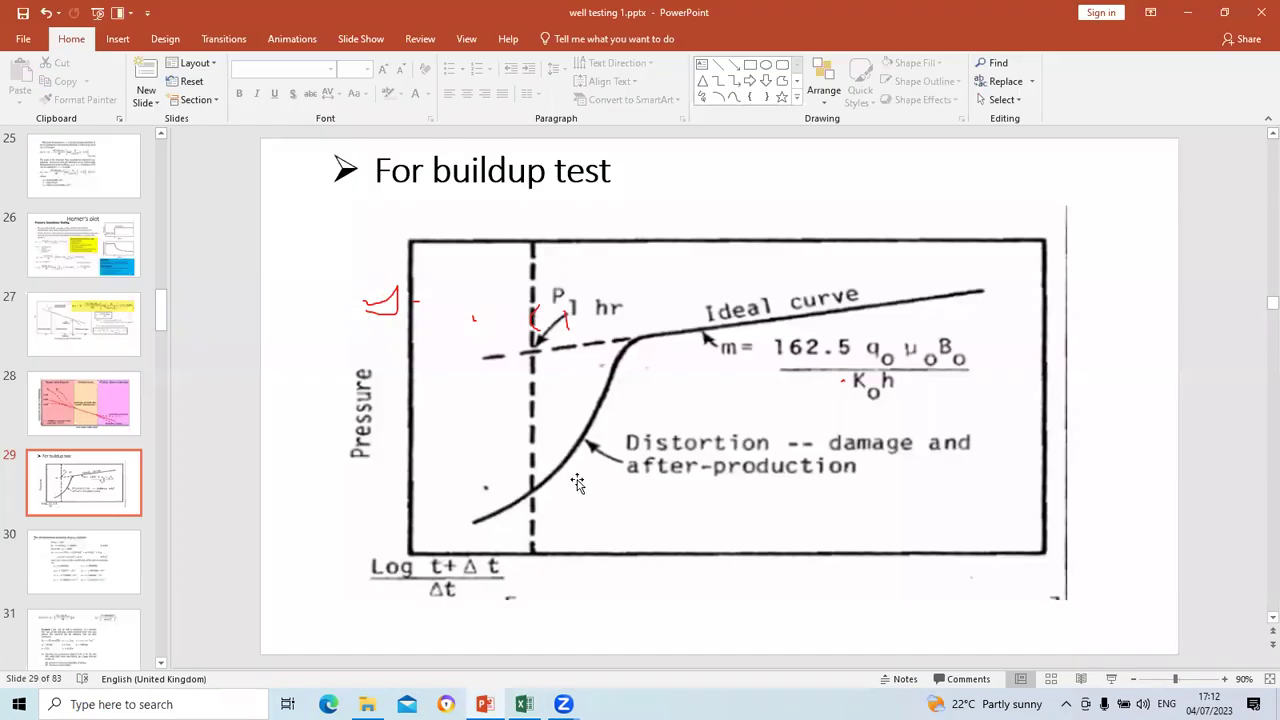
pyautogui.press('pageup')
pyautogui.press('pageup')
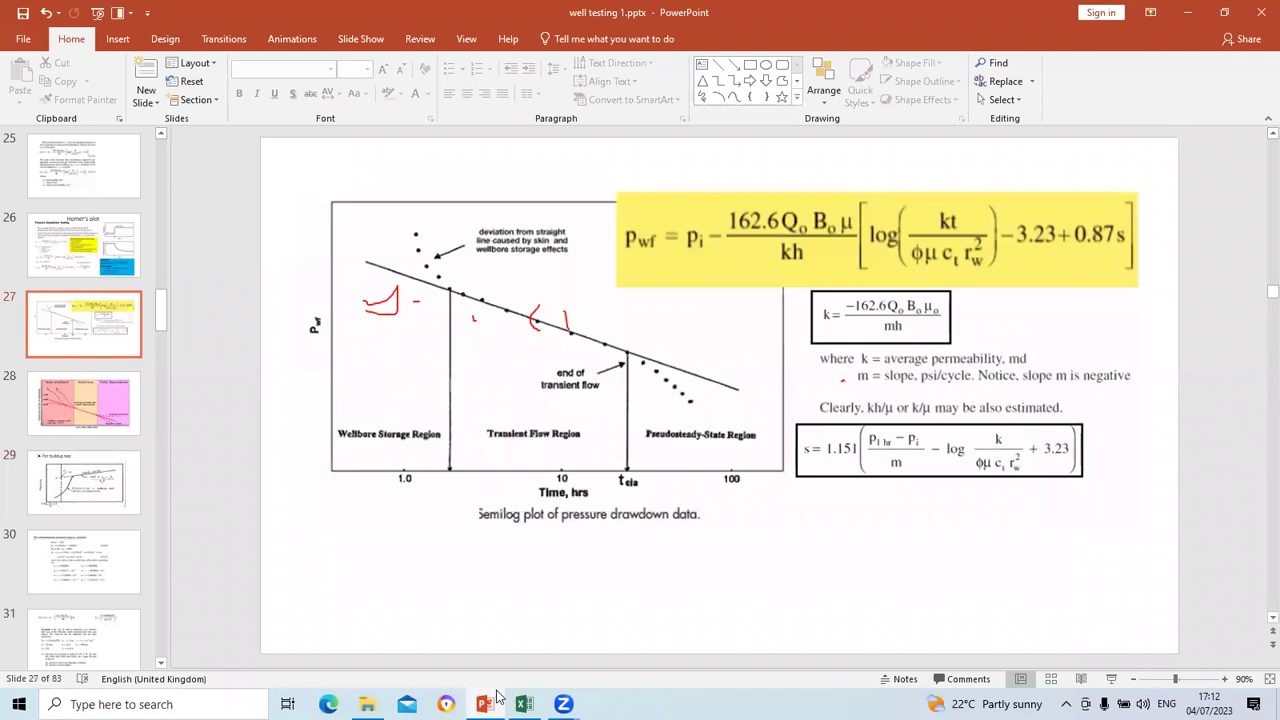
pyautogui.moveTo(498, 697)
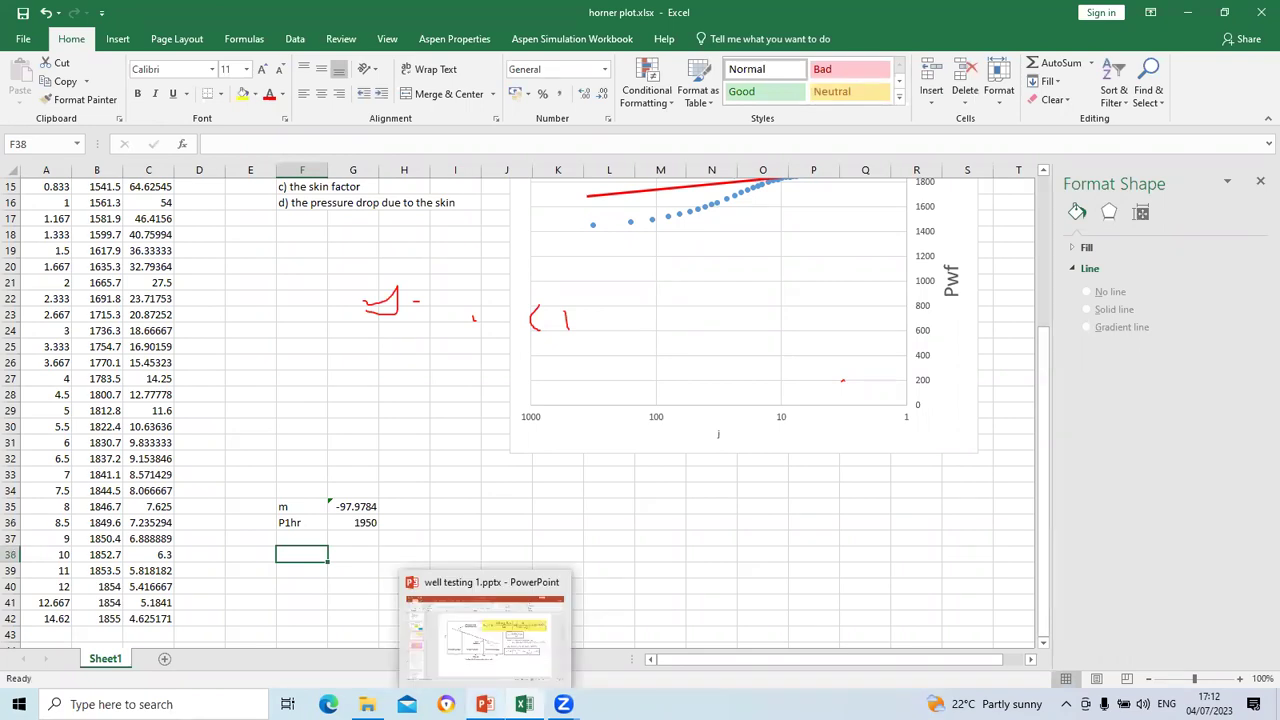
pyautogui.click(484, 704)
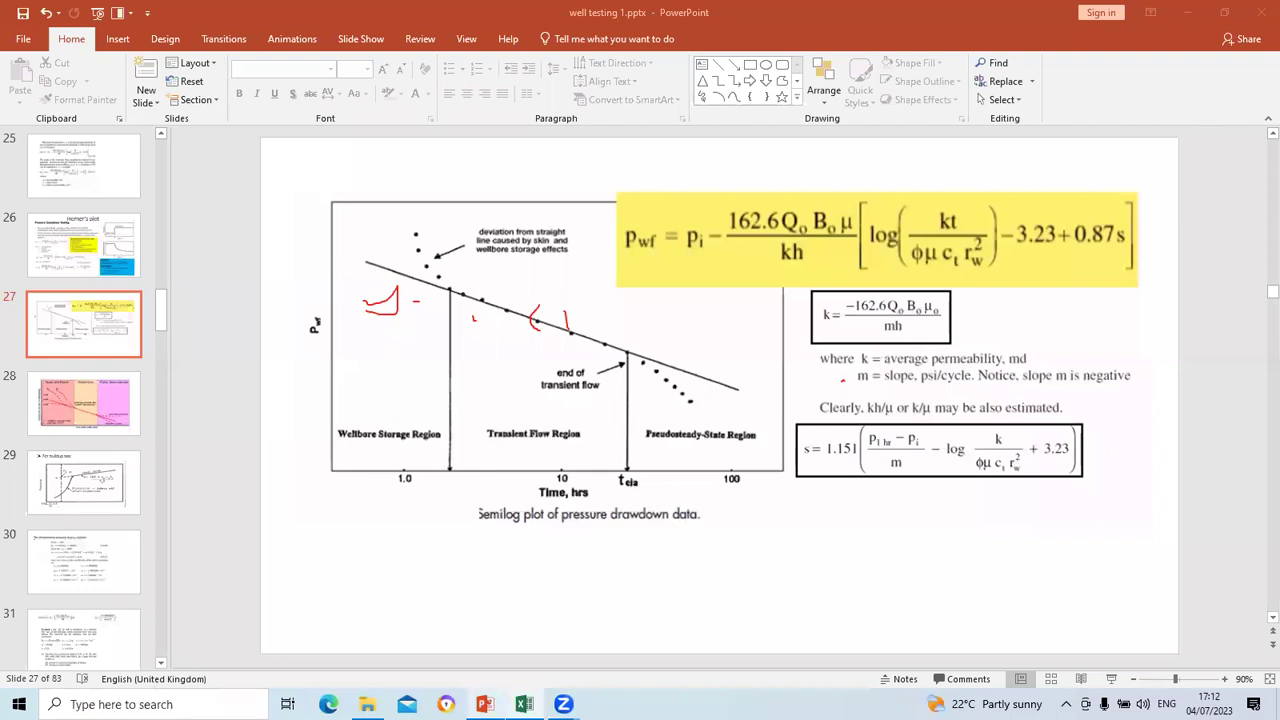
# Step: Open Snipping Tool and capture the area of the slide containing the k and s formulas
pyautogui.click(177, 700)
pyautogui.write('sn')
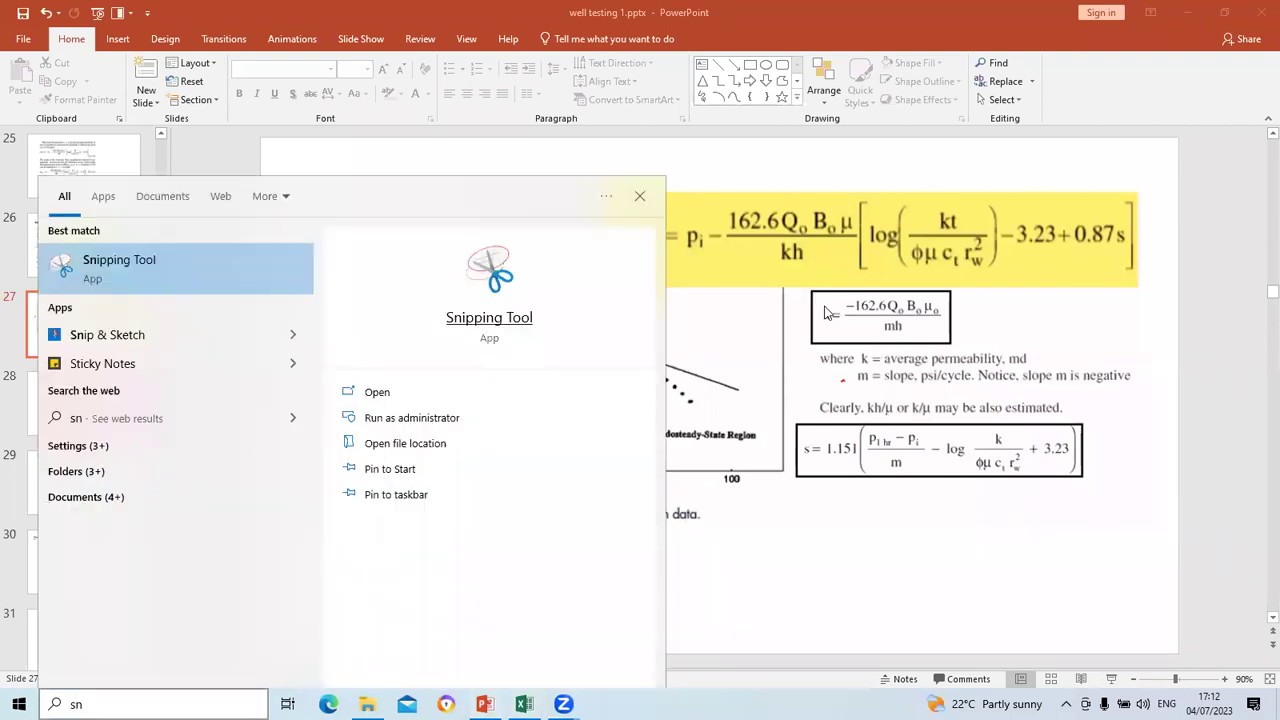
pyautogui.press('Return')
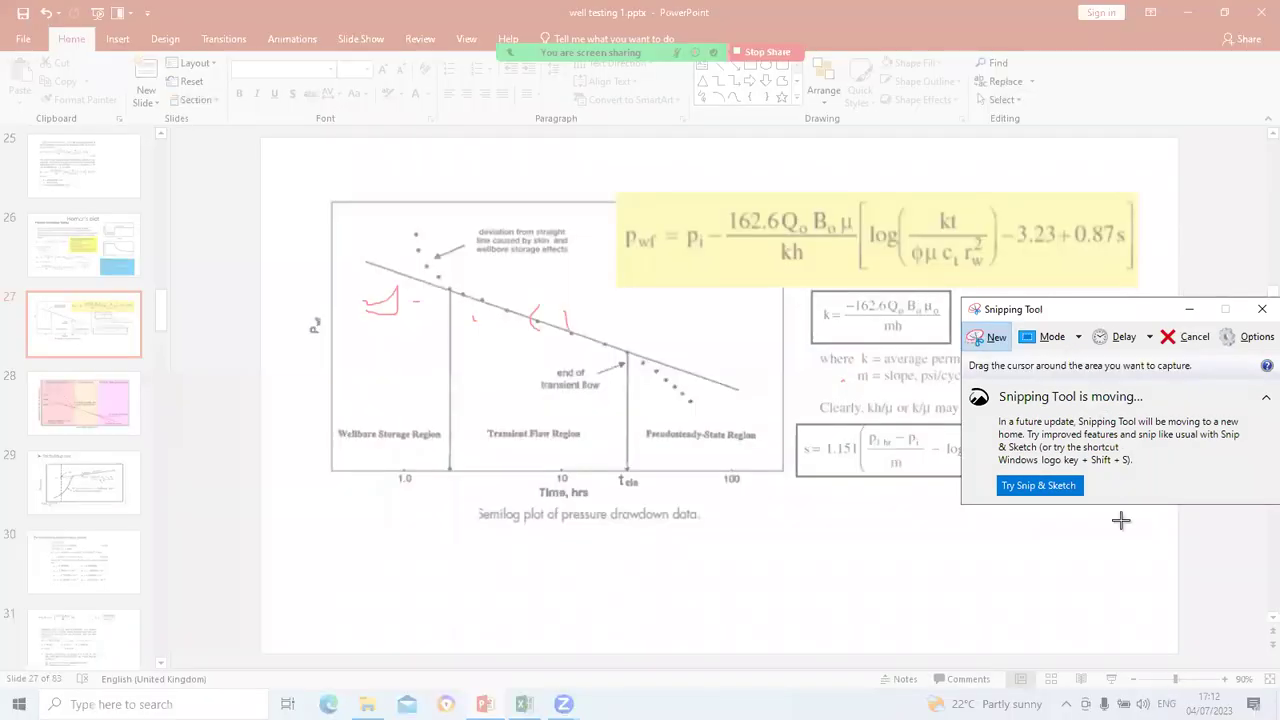
pyautogui.moveTo(1145, 489); pyautogui.dragTo(820, 178)
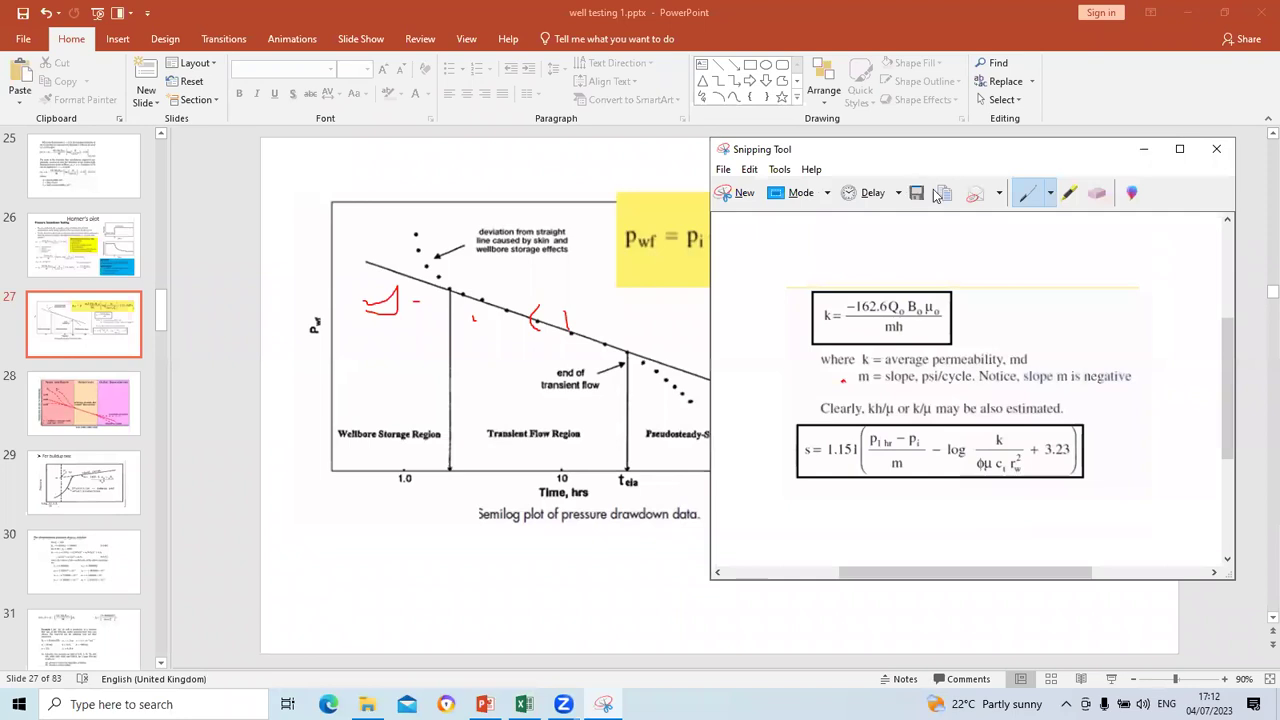
# Step: Minimize the snip, switch to horner plot.xlsx in Excel, paste the captured formulas below the chart and label F37 as k
pyautogui.click(1144, 149)
pyautogui.click(524, 704)
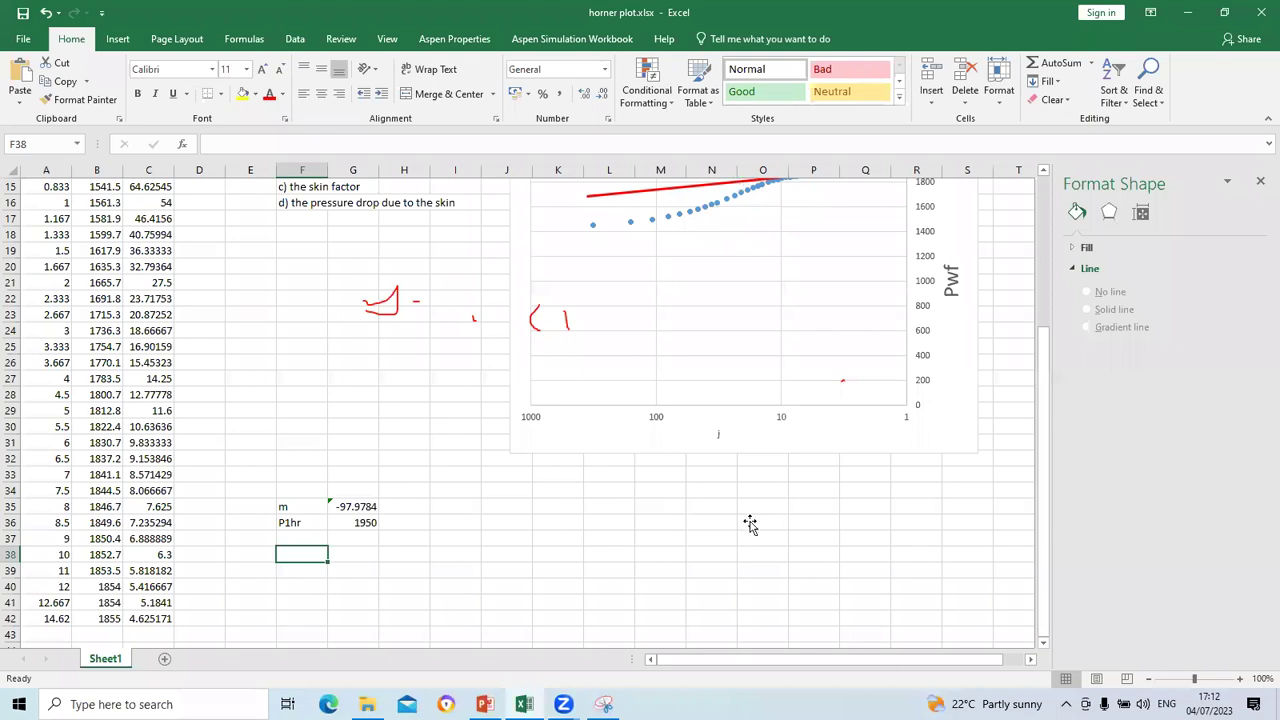
pyautogui.scroll(-3, 451, 409)
pyautogui.hotkey('ctrl', 'v')
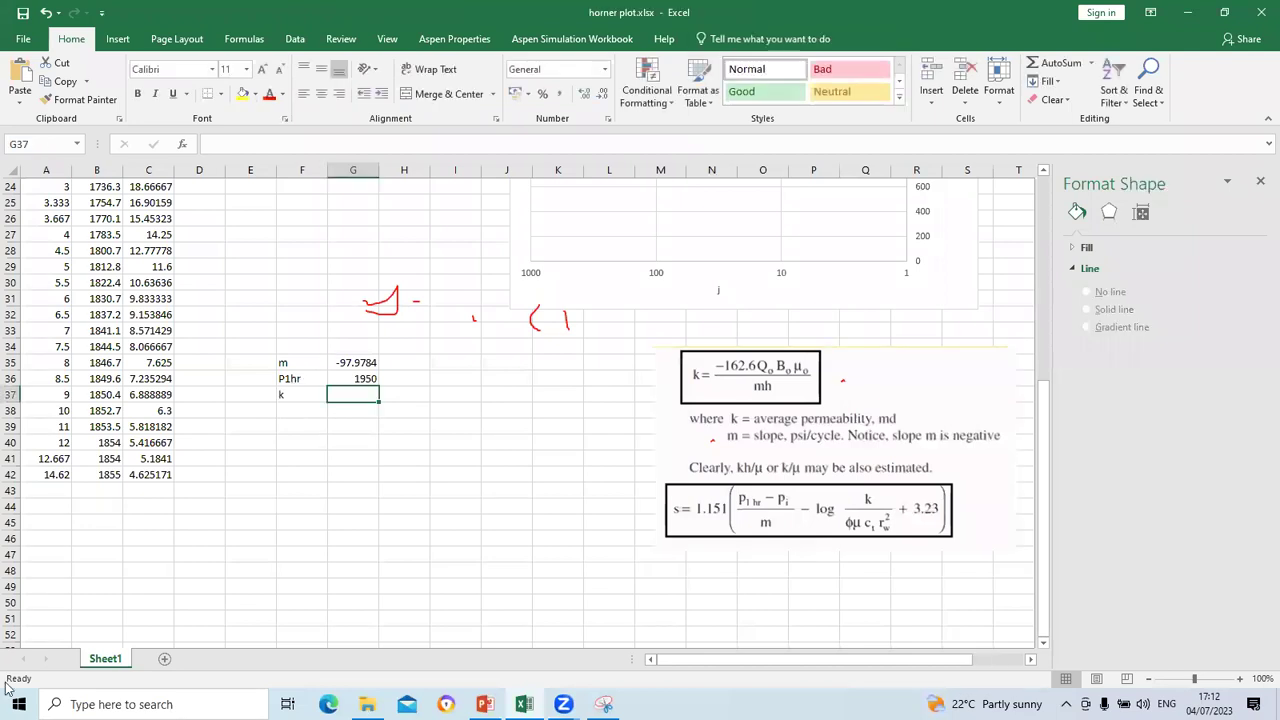
# Step: Start the k formula in G37 with =162.6*300*1.29, using the flow rate and Bo from the problem data
pyautogui.write('=')
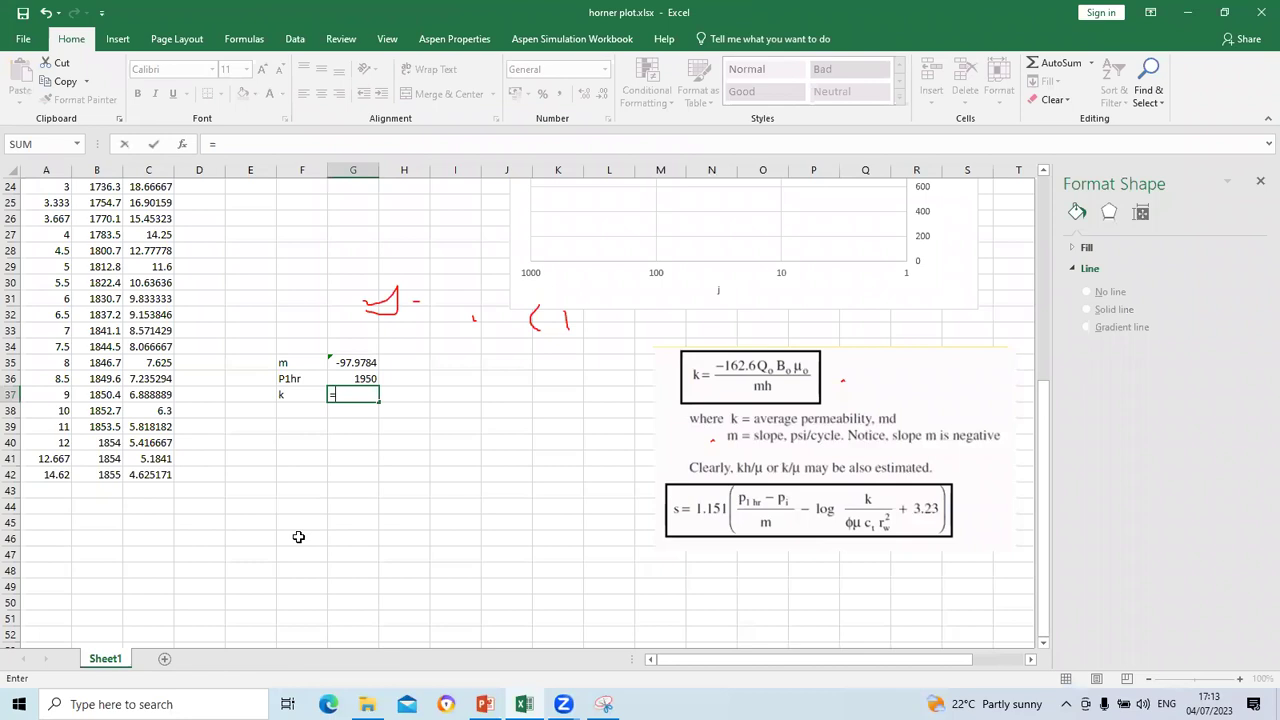
pyautogui.write('162.6*300')
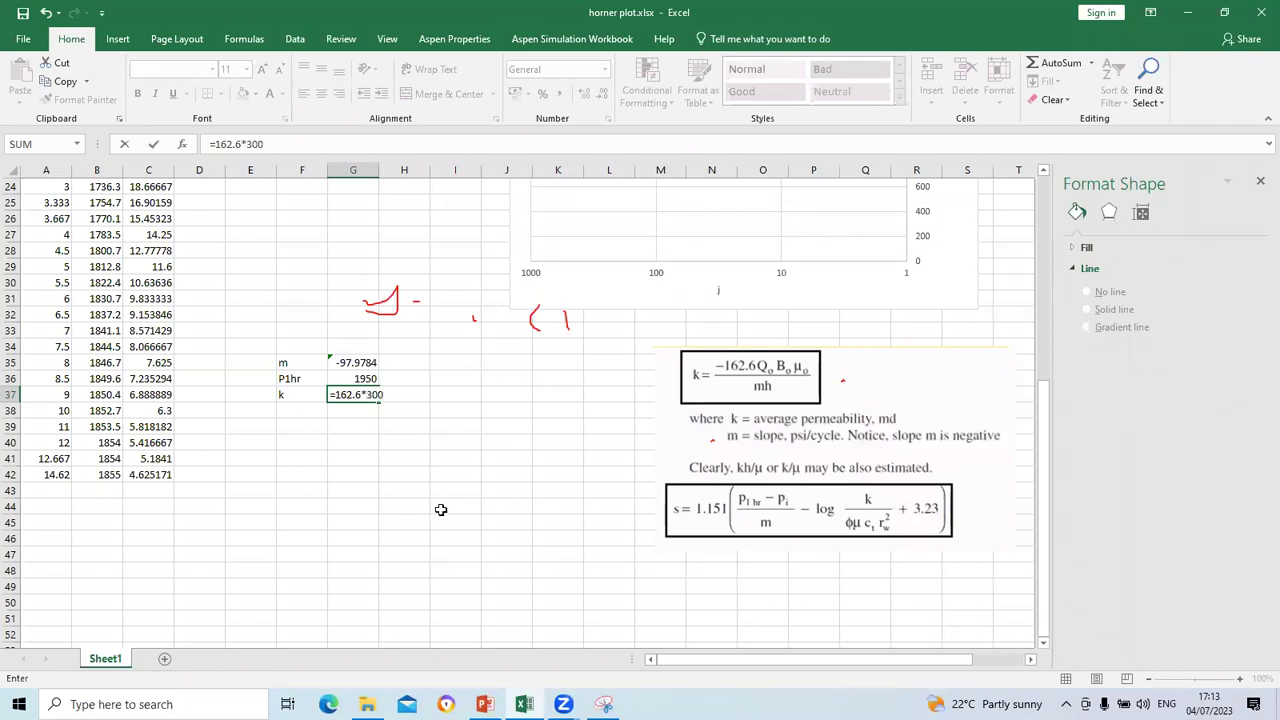
pyautogui.scroll(4, 440, 510)
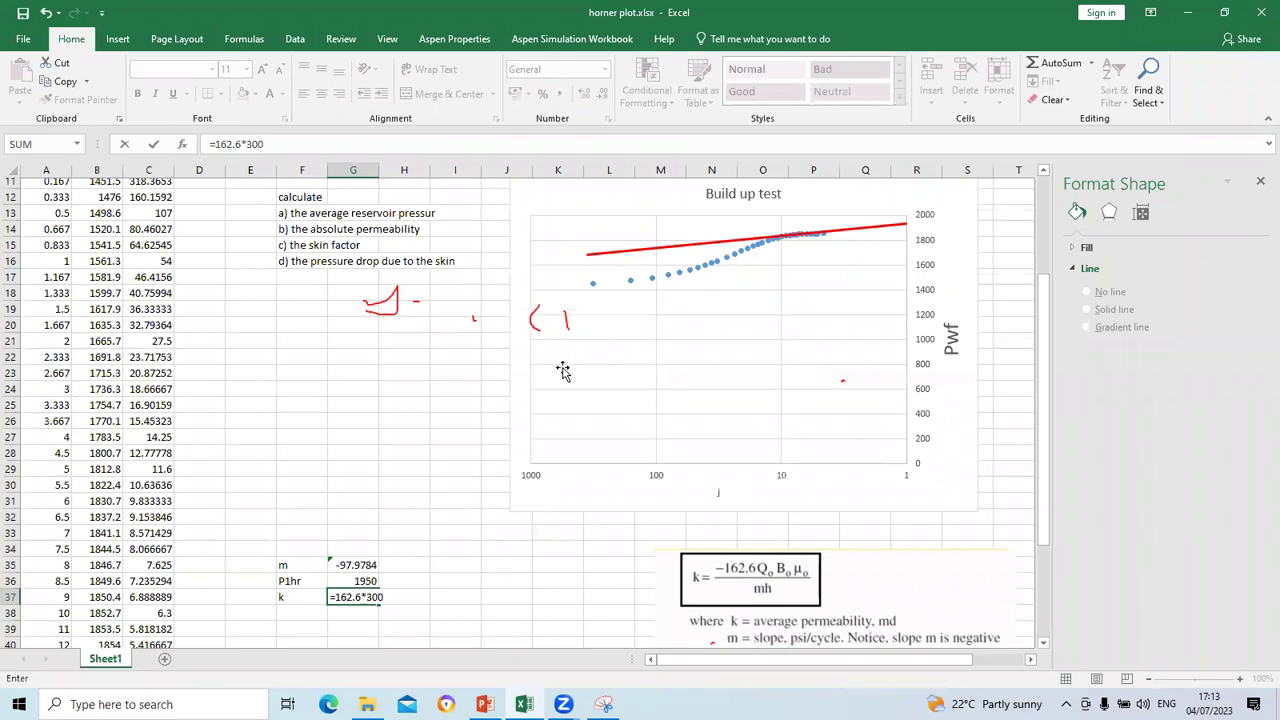
pyautogui.scroll(1, 561, 374)
pyautogui.scroll(-1, 415, 614)
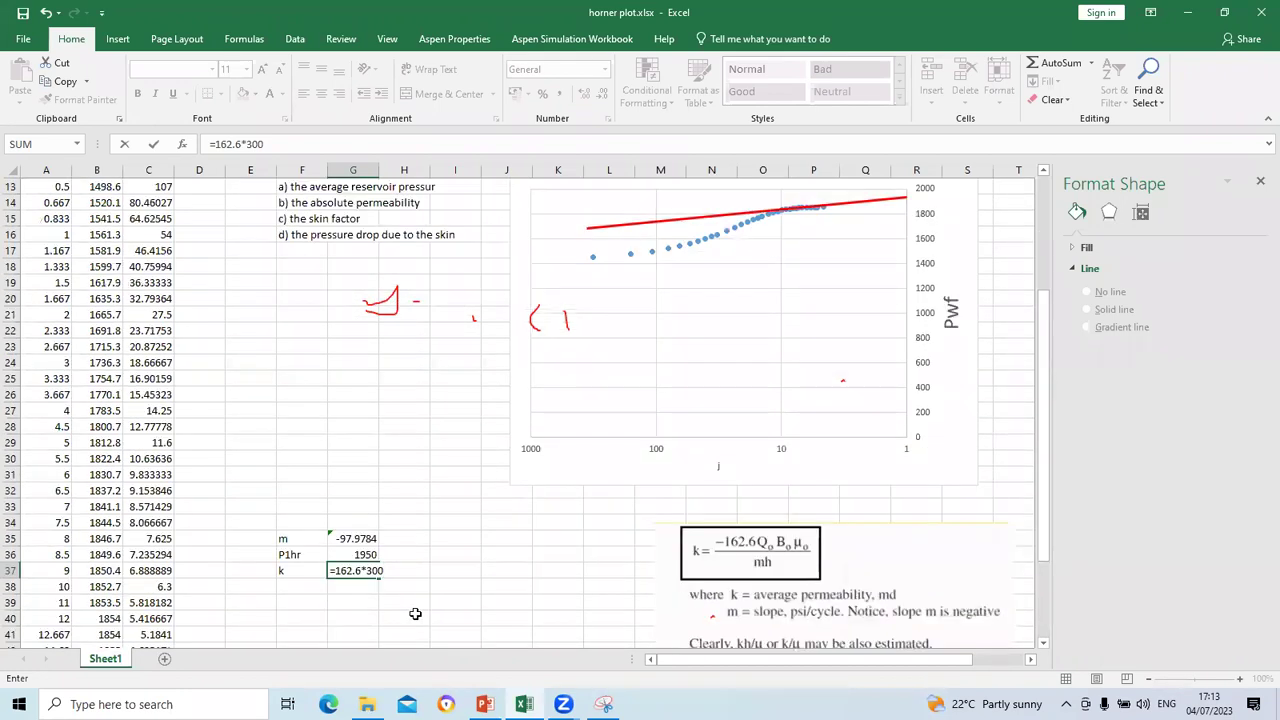
pyautogui.write('*')
pyautogui.scroll(3, 500, 413)
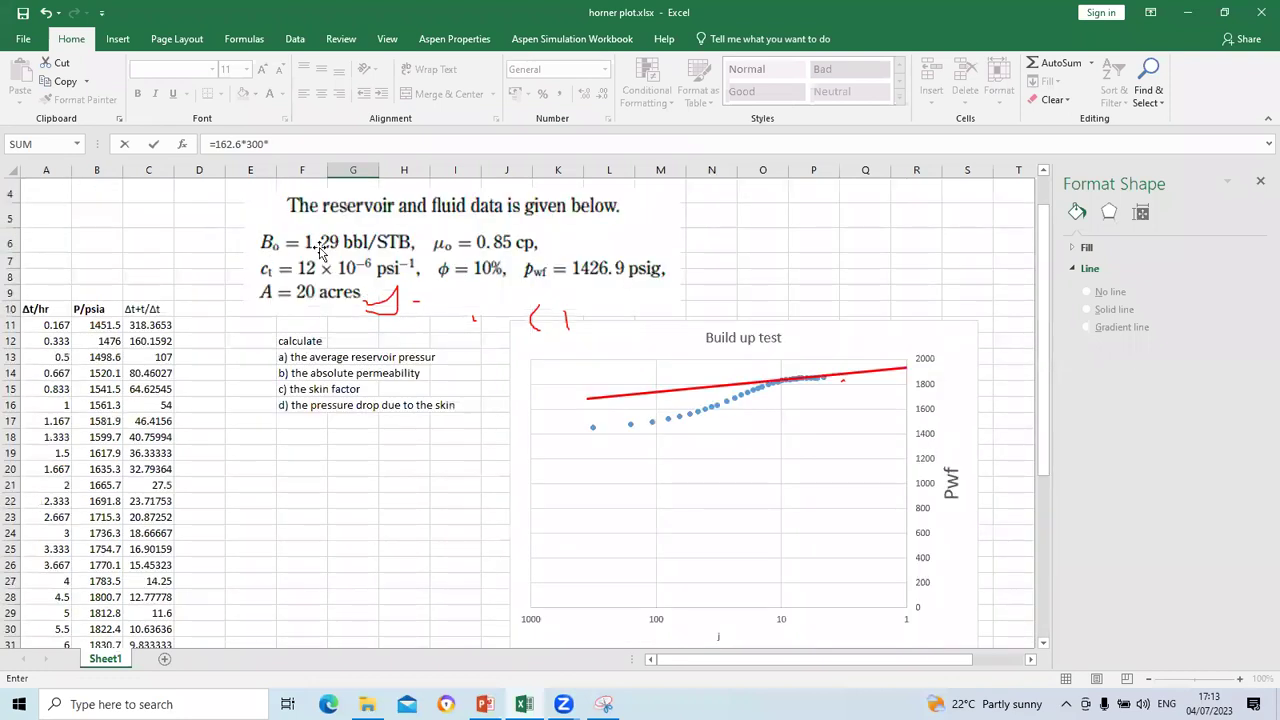
pyautogui.scroll(-3, 295, 533)
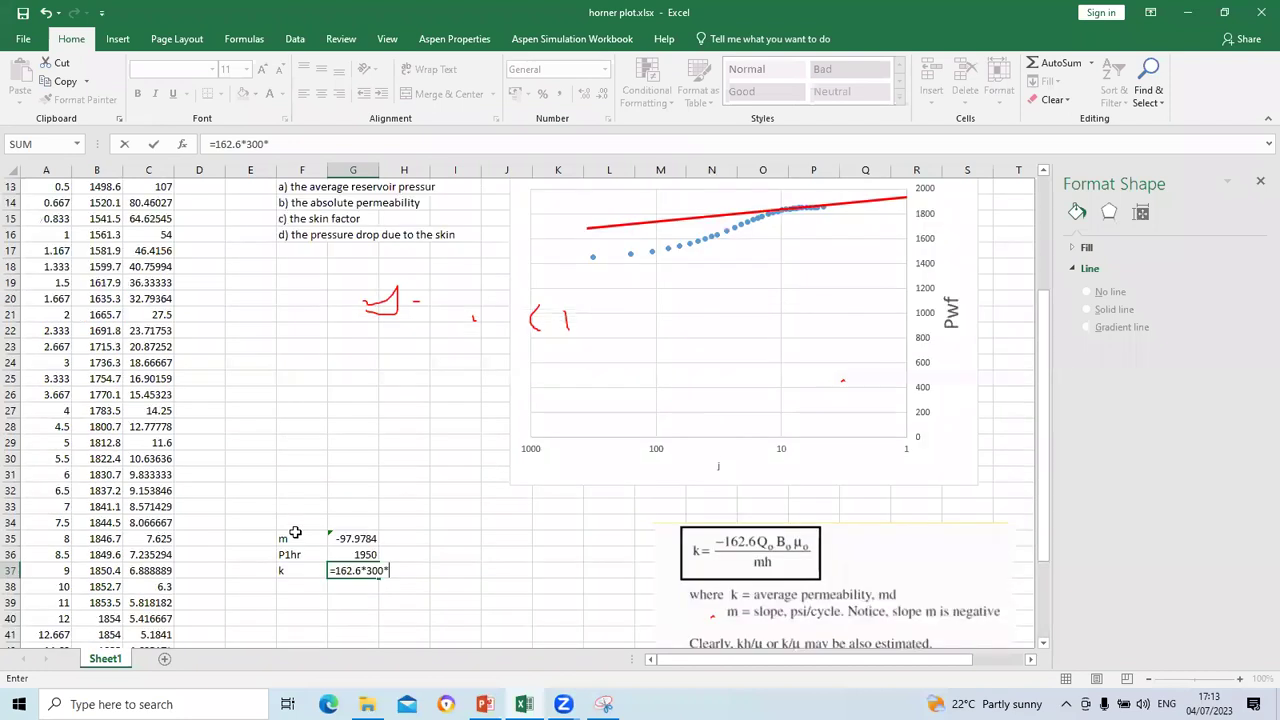
pyautogui.write('1.29')
# Step: Complete the G37 formula with the oil viscosity and slope so it reads =162.6*300*1.29*0.85/97.9784, leaving out h
pyautogui.scroll(2, 353, 469)
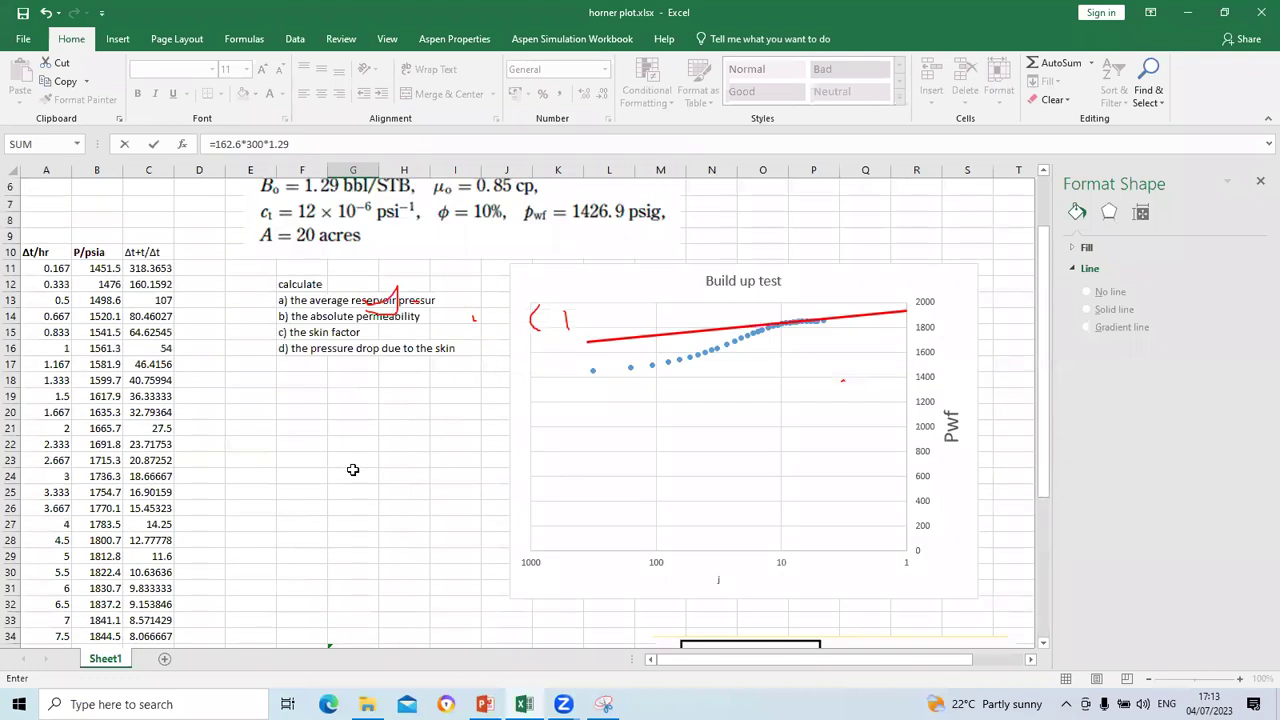
pyautogui.scroll(-2, 353, 469)
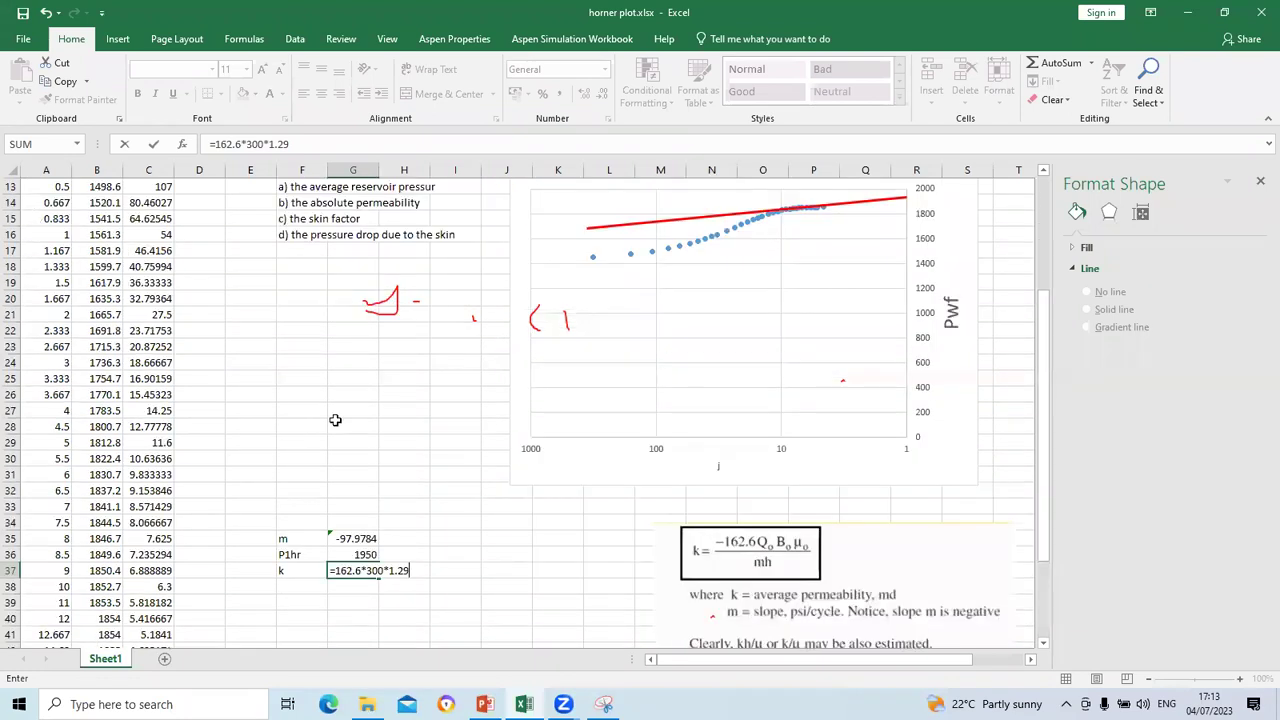
pyautogui.scroll(2, 337, 420)
pyautogui.write('*')
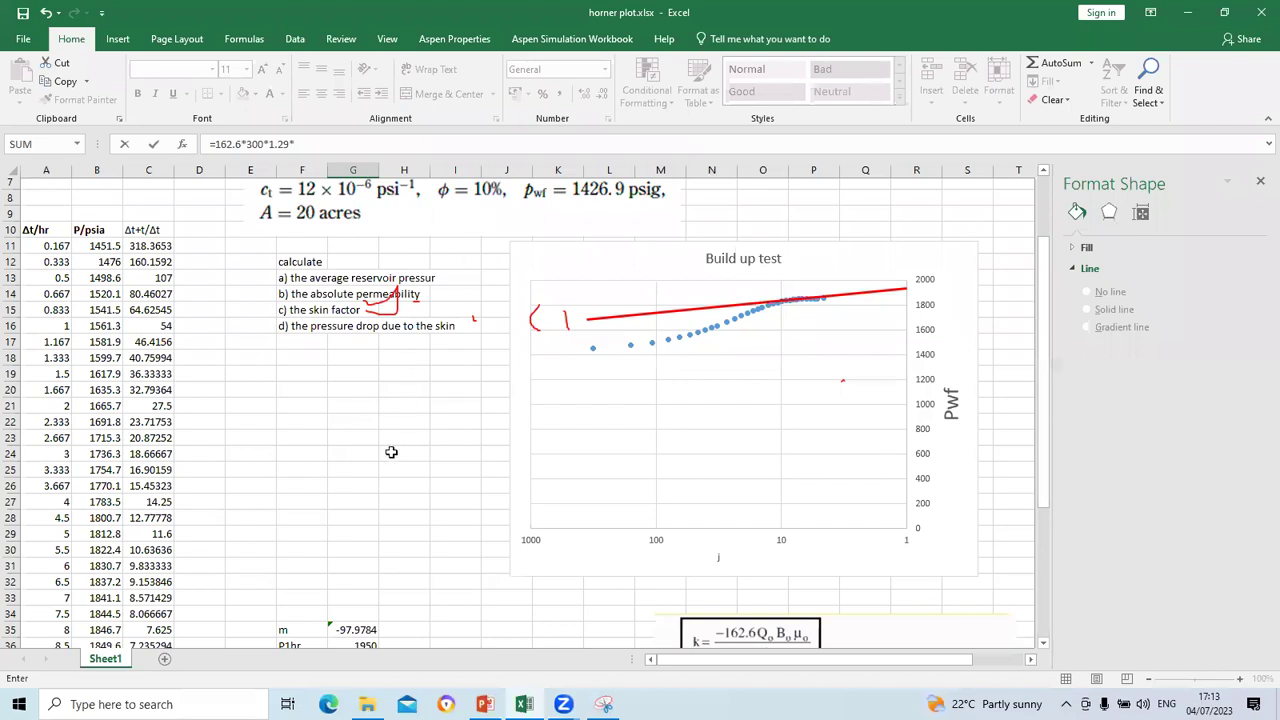
pyautogui.write('0.8')
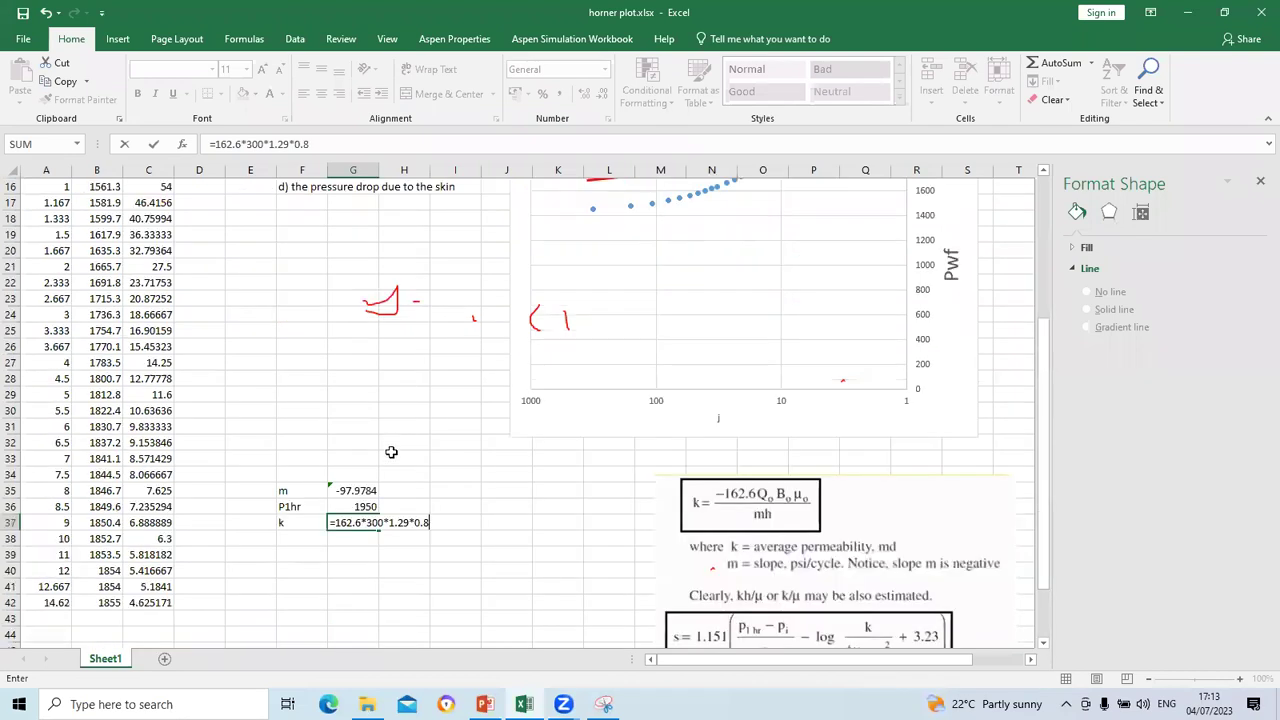
pyautogui.write('5/97.978')
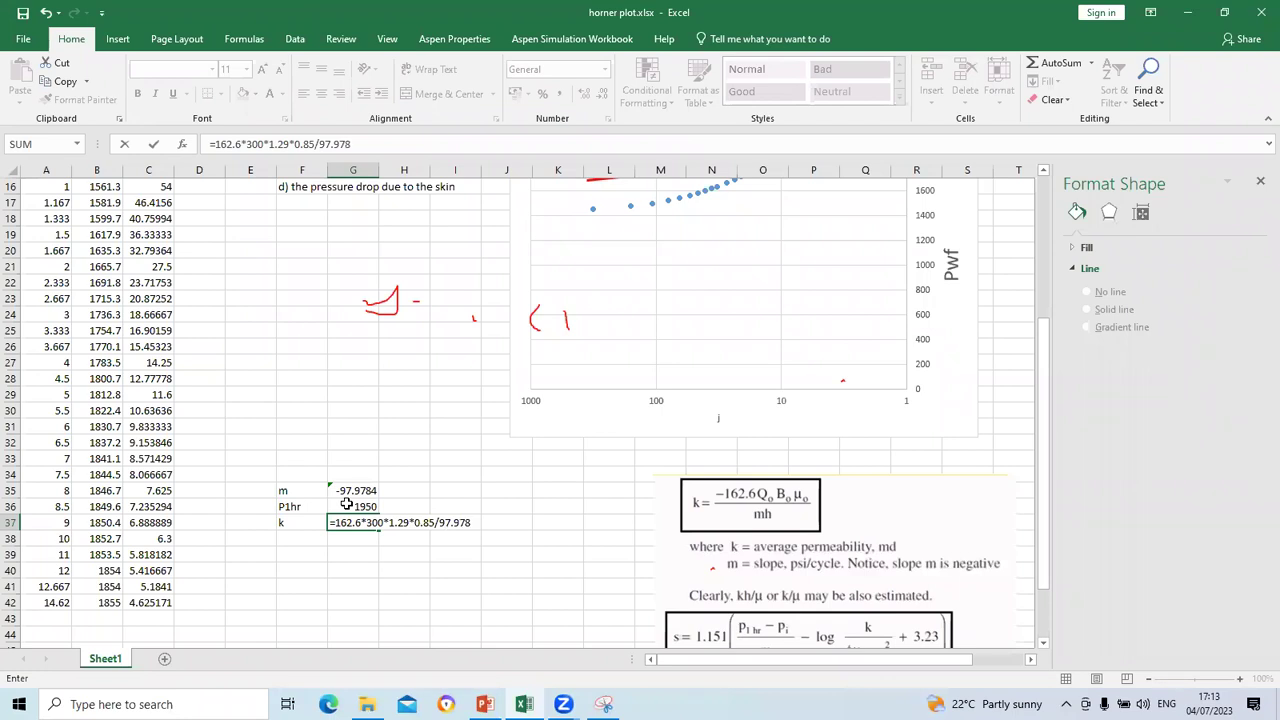
pyautogui.write('4')
pyautogui.write('*')
pyautogui.scroll(4, 290, 295)
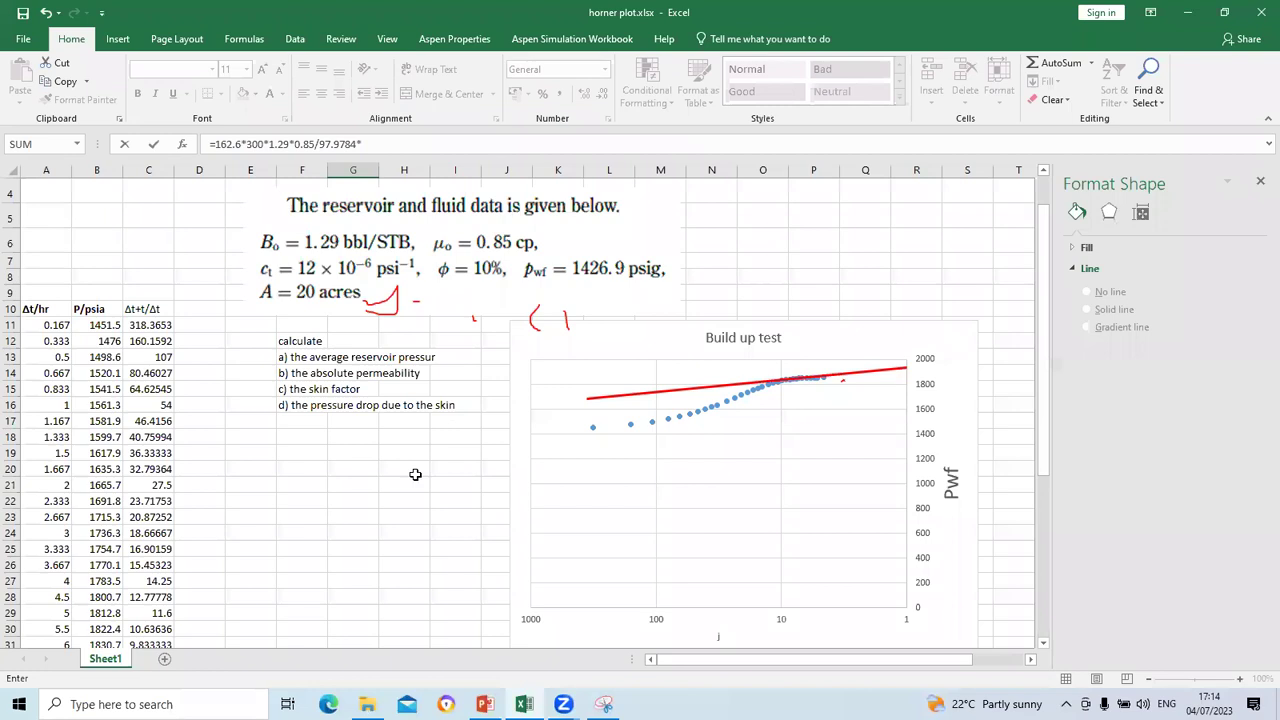
pyautogui.press('BackSpace')
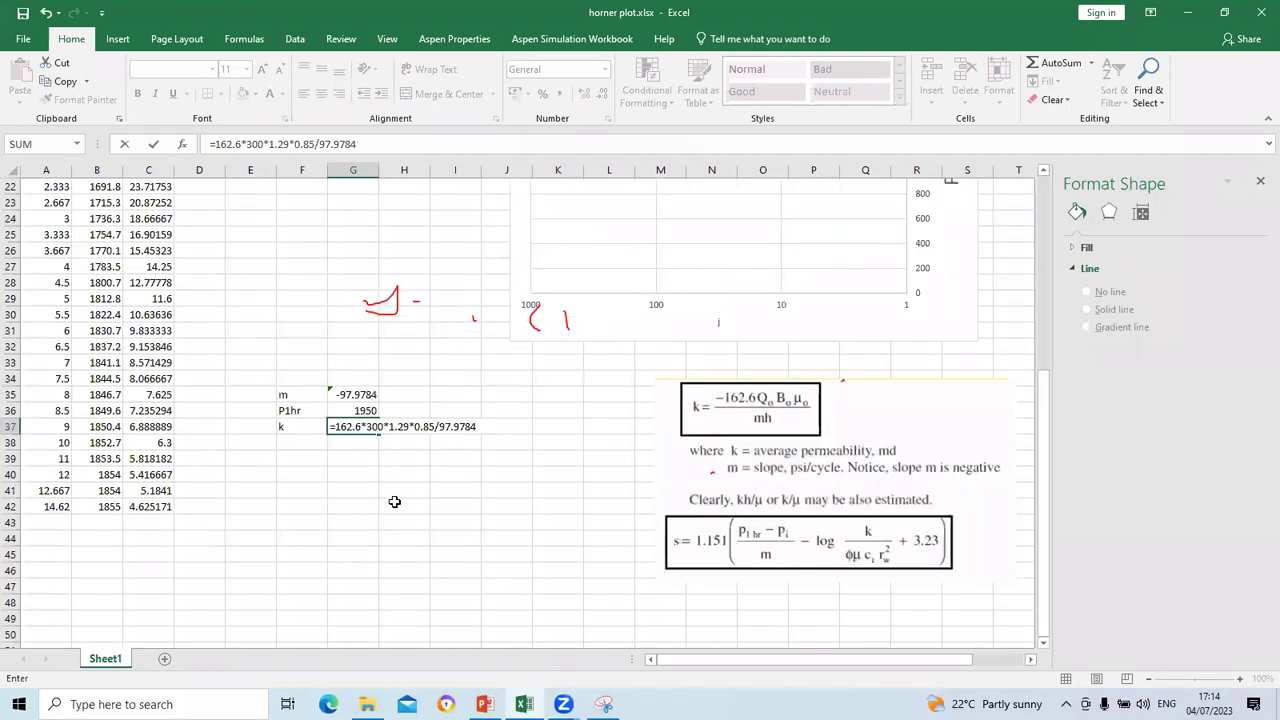
pyautogui.press('Return')
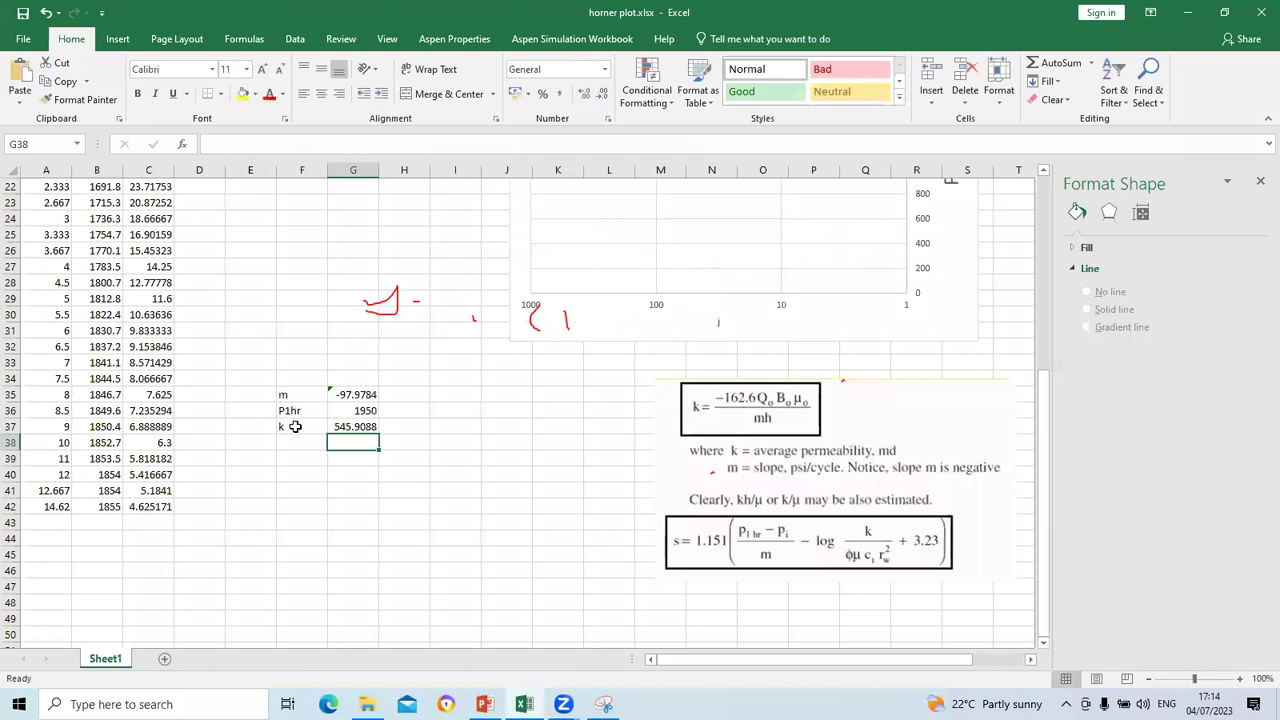
# Step: Change the label in F37 from k to Kh
pyautogui.click(295, 426)
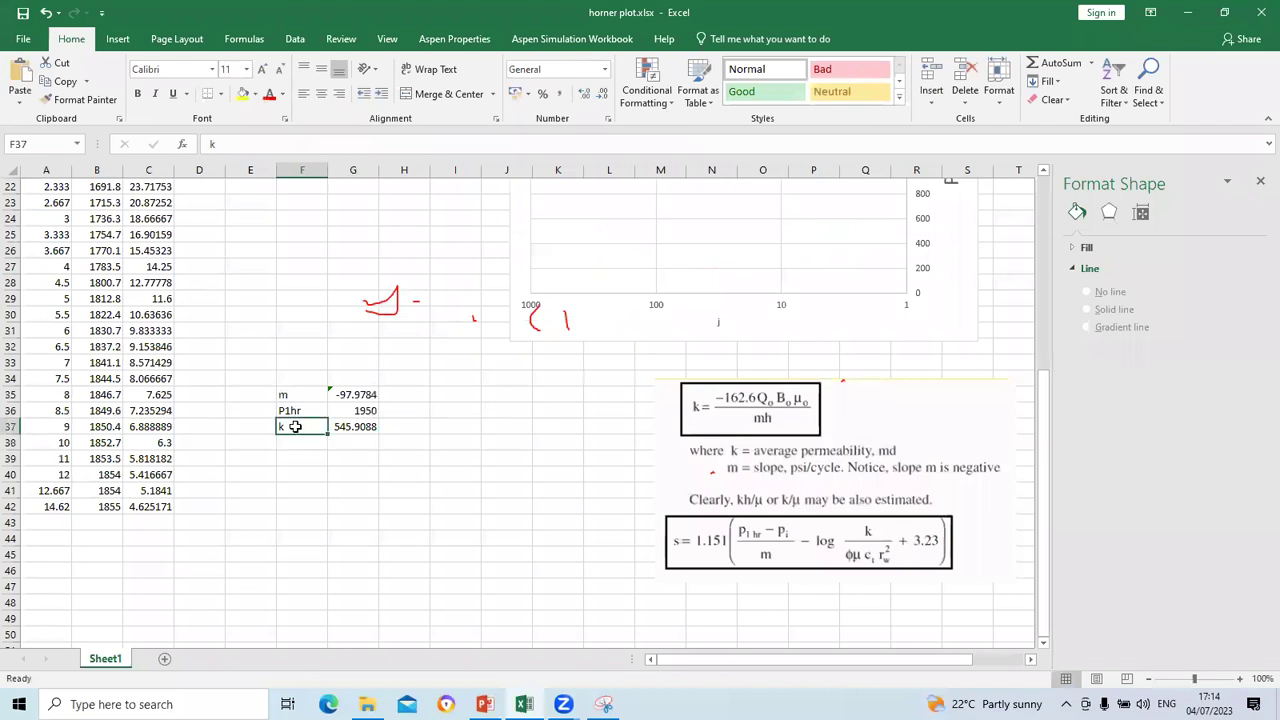
pyautogui.write('Kh')
pyautogui.click(432, 432)
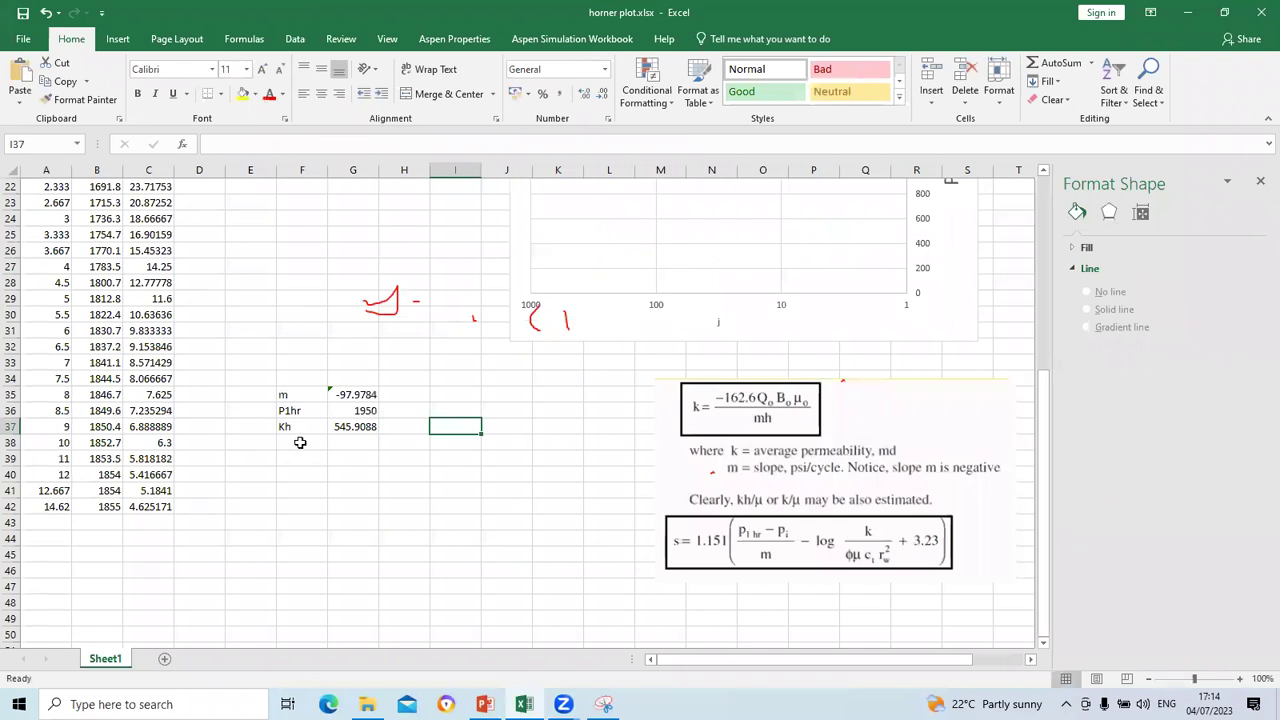
# Step: Check the list of quantities to calculate and label F38, below the Kh row, as s for the skin factor
pyautogui.scroll(4, 300, 442)
pyautogui.scroll(3, 331, 354)
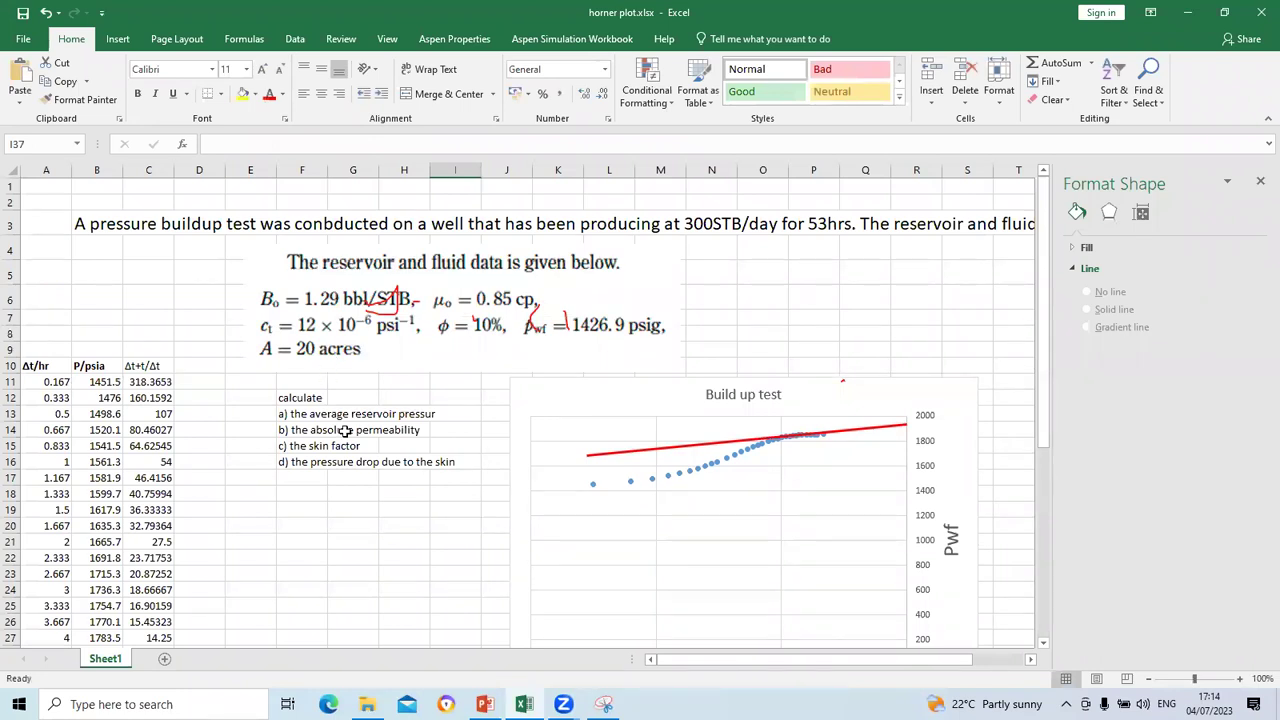
pyautogui.scroll(-7, 347, 443)
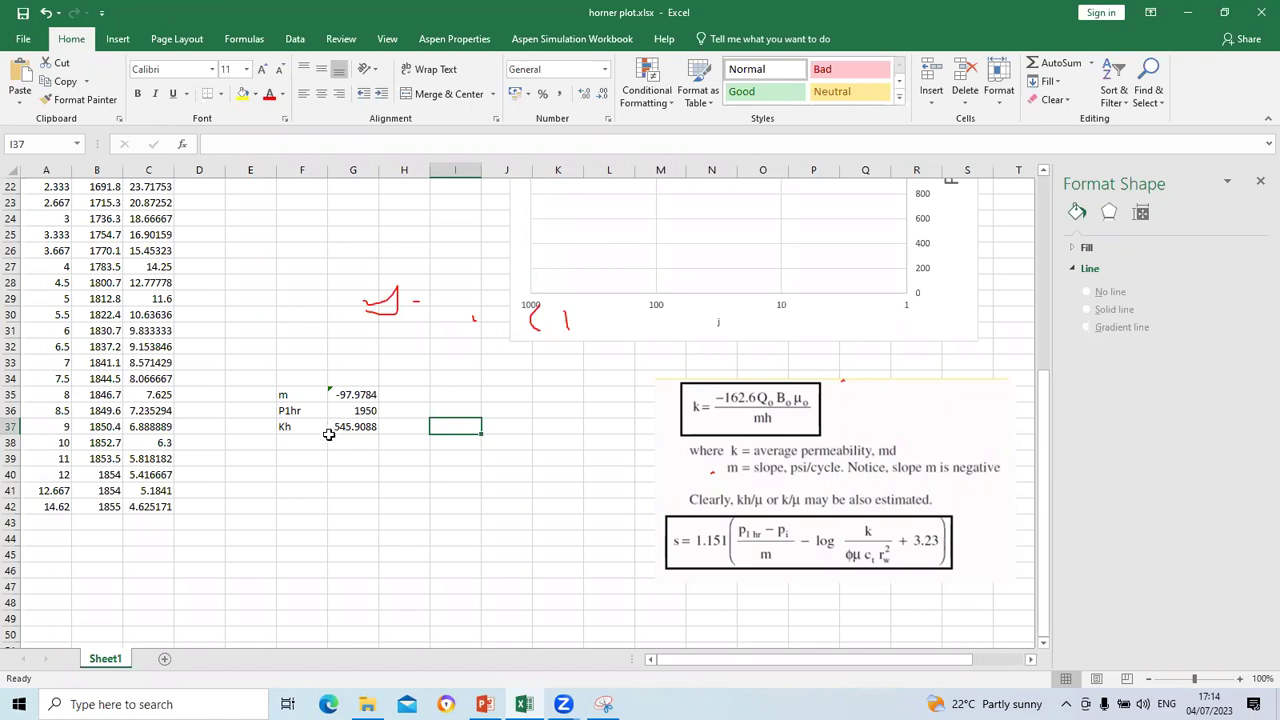
pyautogui.click(297, 446)
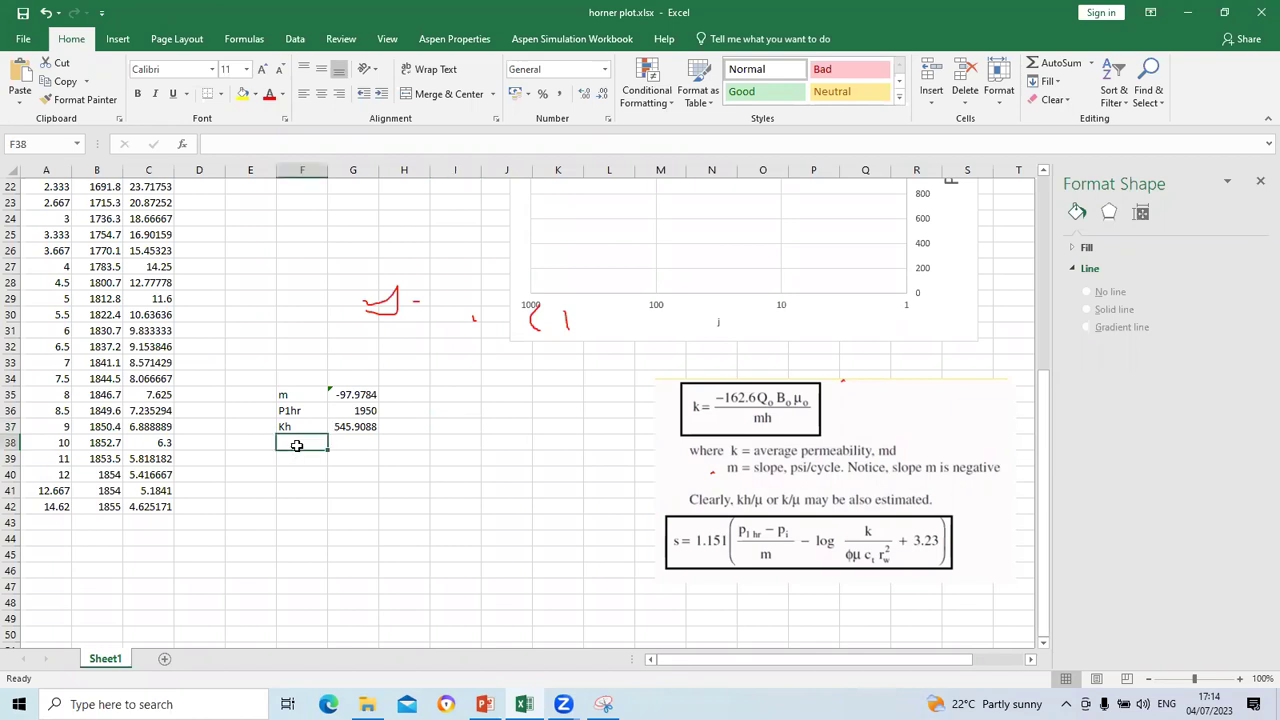
pyautogui.write('s')
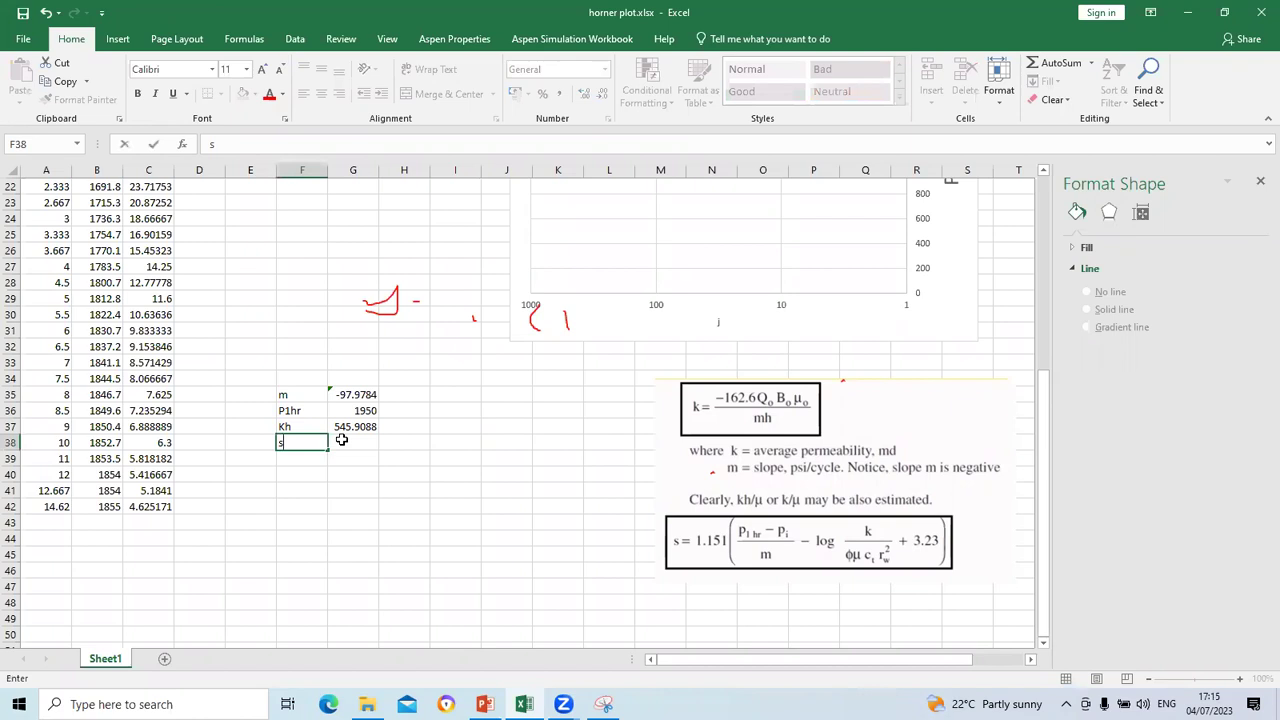
# Step: Start the skin formula in G38 with =1.151((1950-, using the P1hr value
pyautogui.click(341, 440)
pyautogui.write('=')
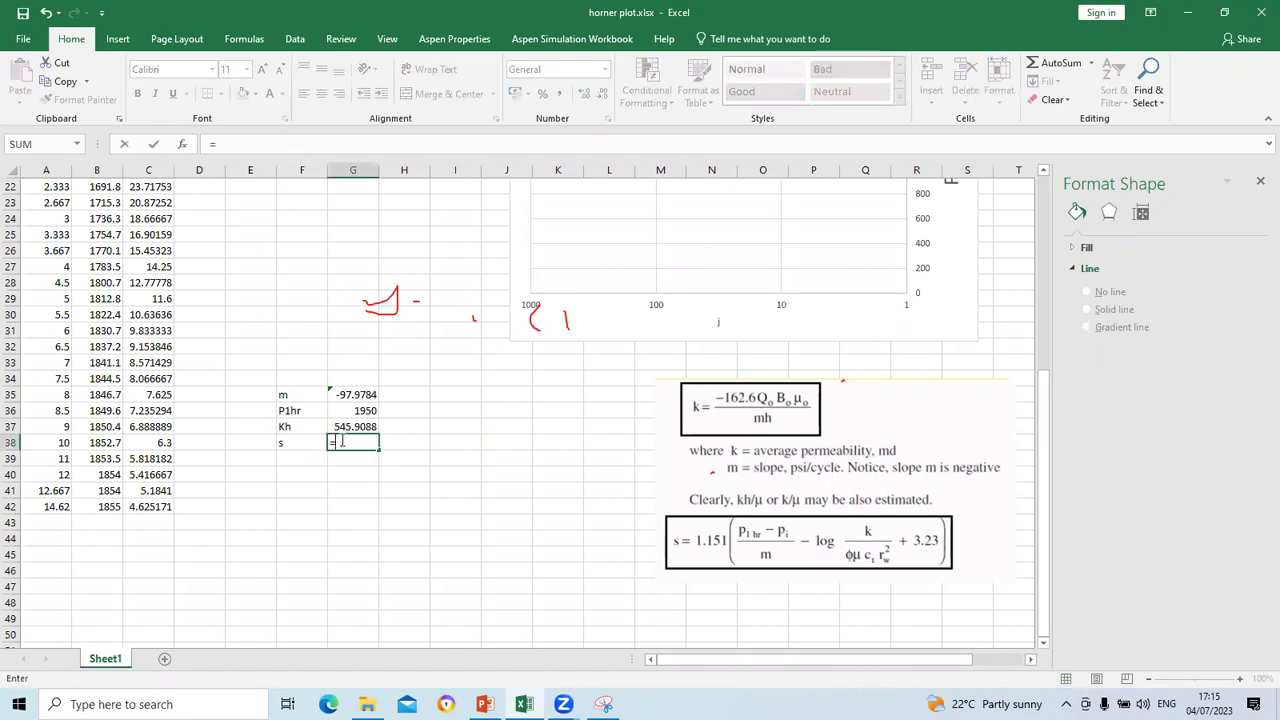
pyautogui.write('1.151(')
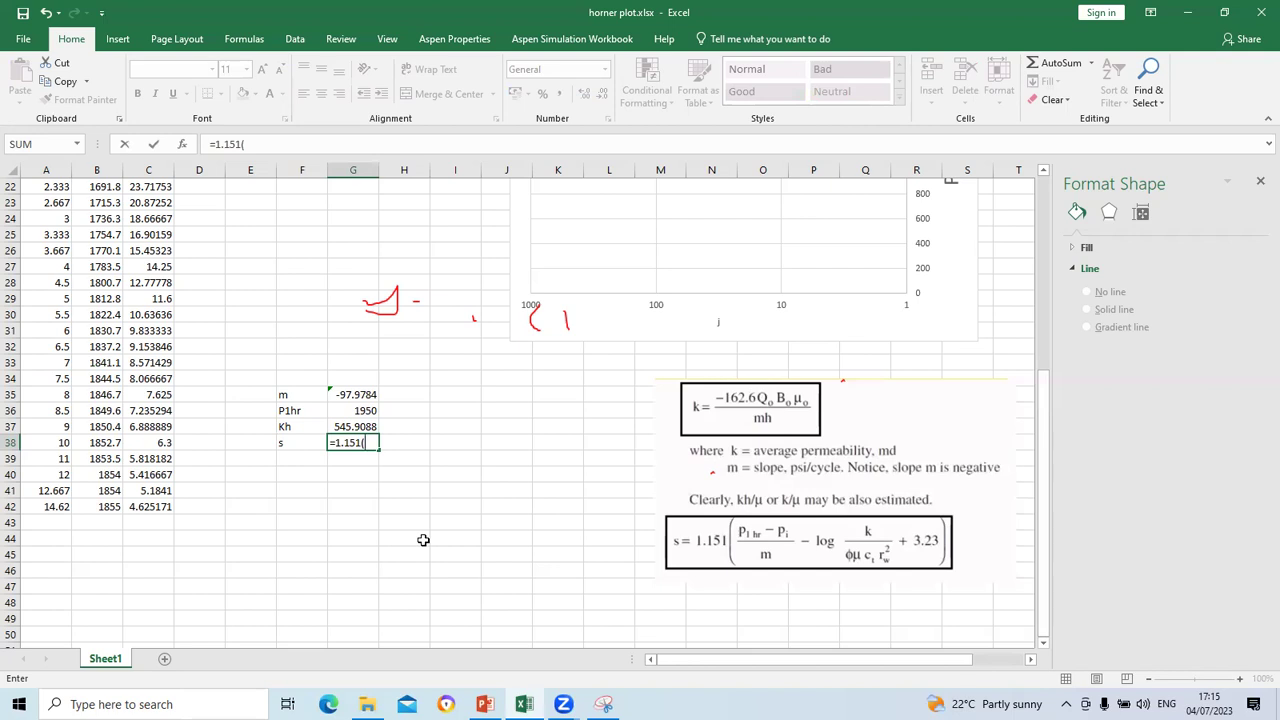
pyautogui.write('(1950-')
# Step: Subtract 1451.5, the first pressure in the P/psia column, so the G38 formula reads =1.151((1950-1451.5
pyautogui.scroll(6, 440, 456)
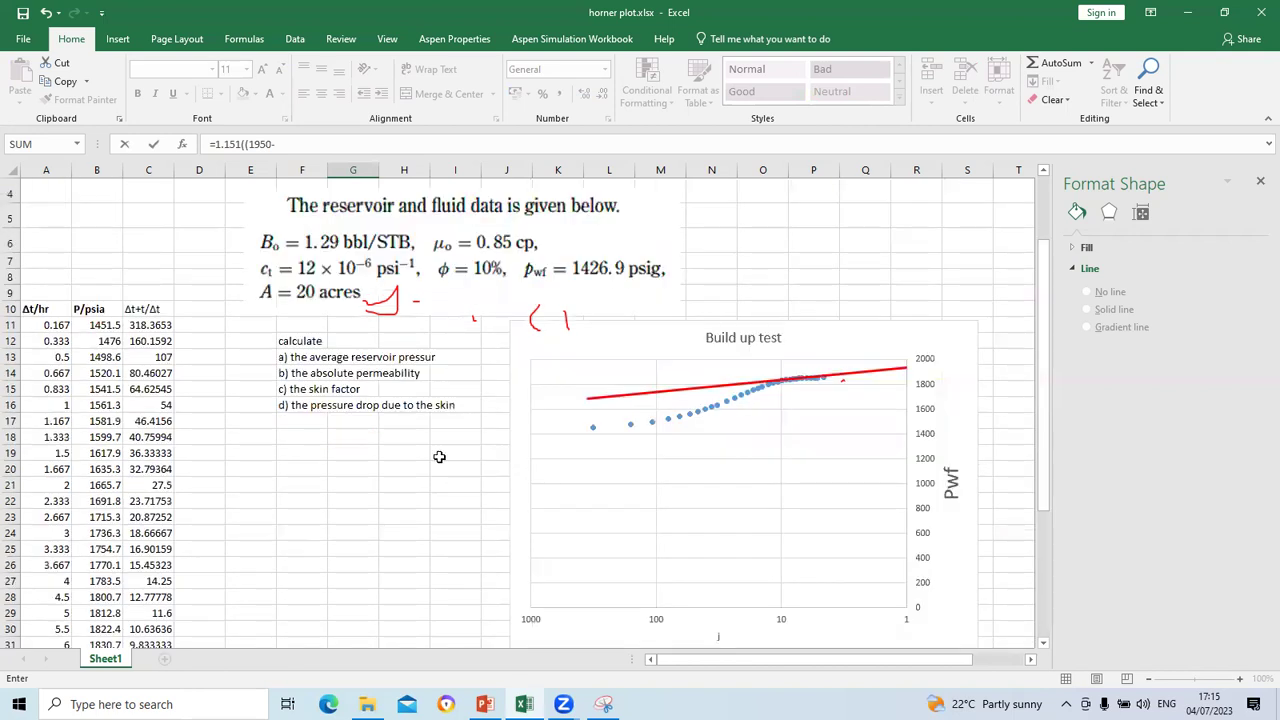
pyautogui.scroll(1, 439, 458)
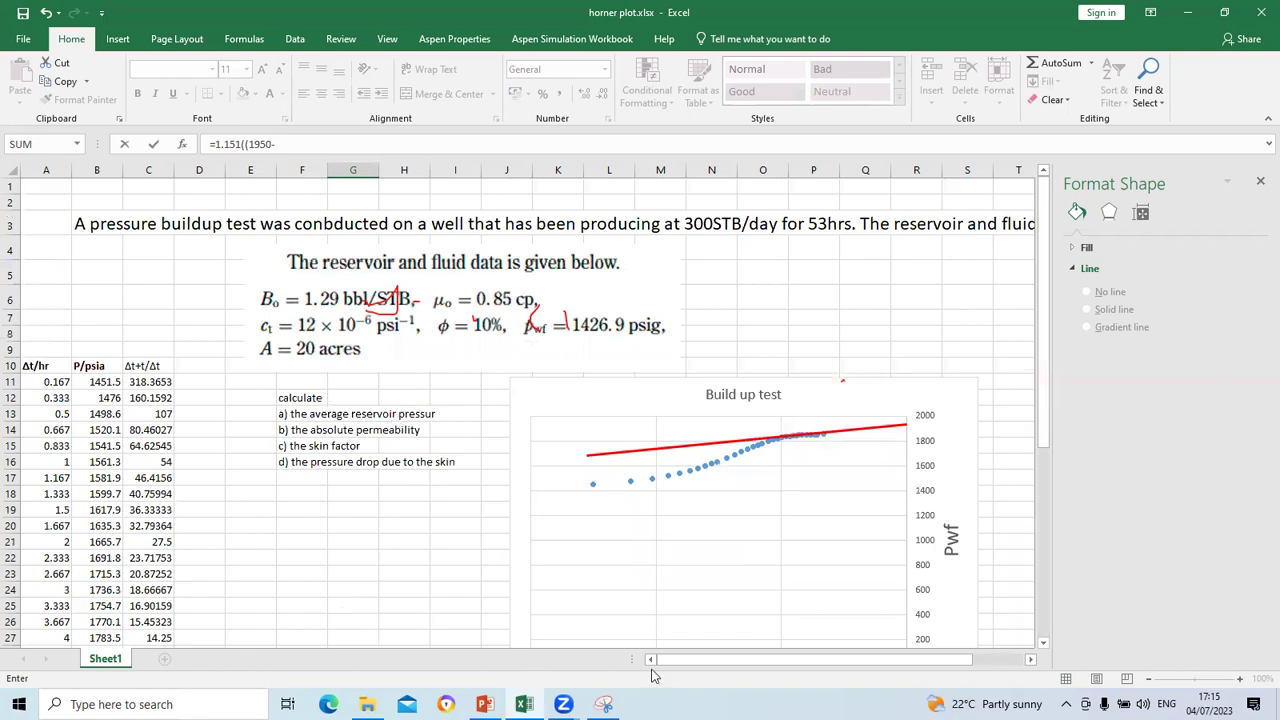
pyautogui.moveTo(725, 666); pyautogui.dragTo(106, 386)
pyautogui.scroll(-3, 92, 206)
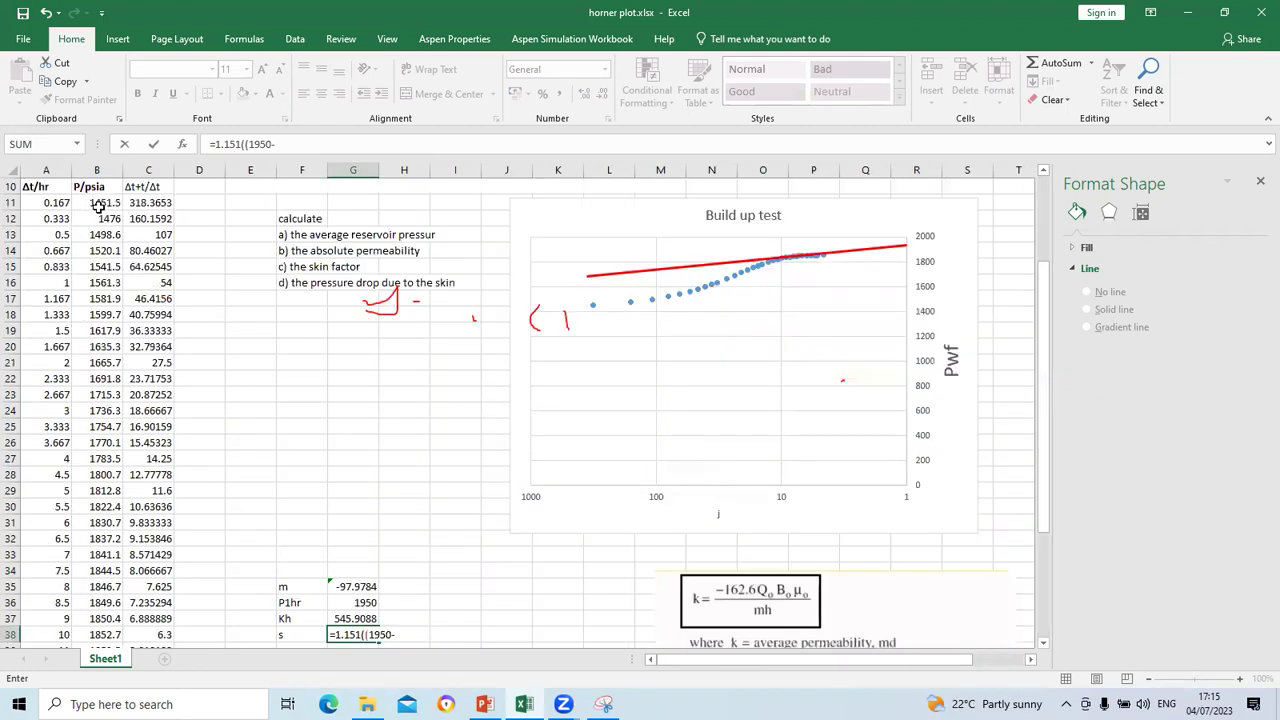
pyautogui.scroll(-1, 270, 560)
pyautogui.scroll(-1, 254, 580)
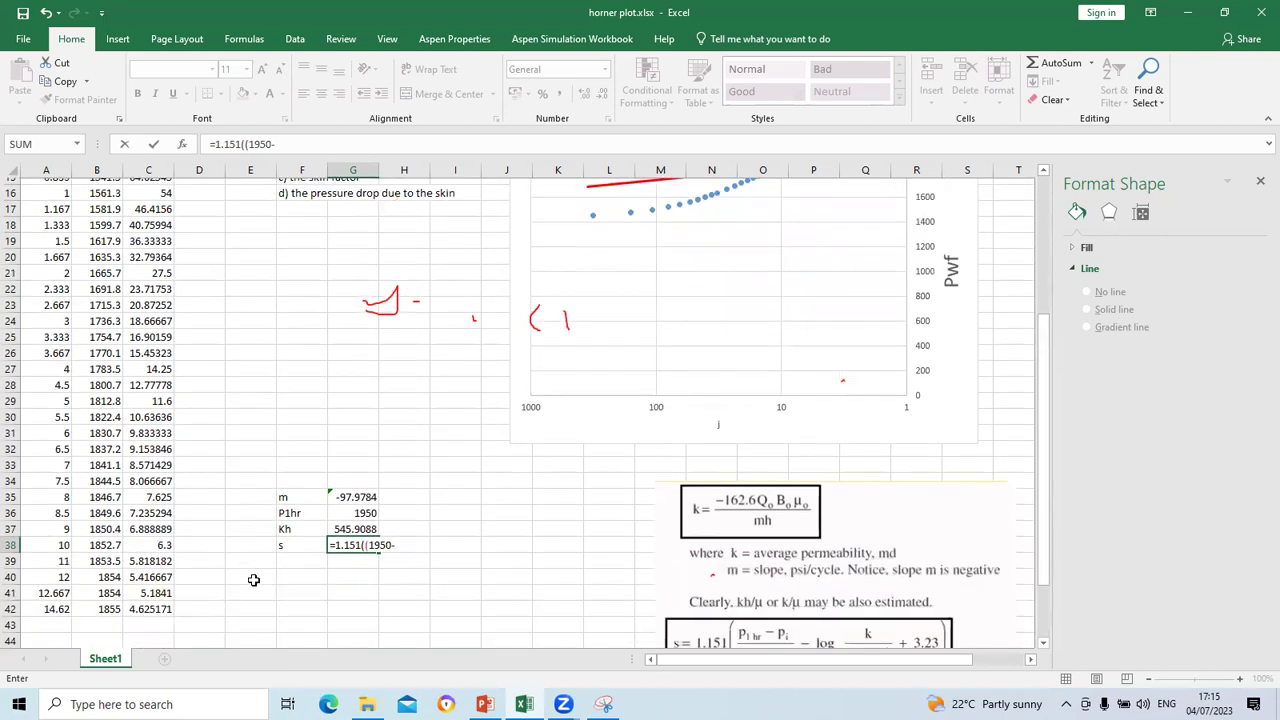
pyautogui.write('1')
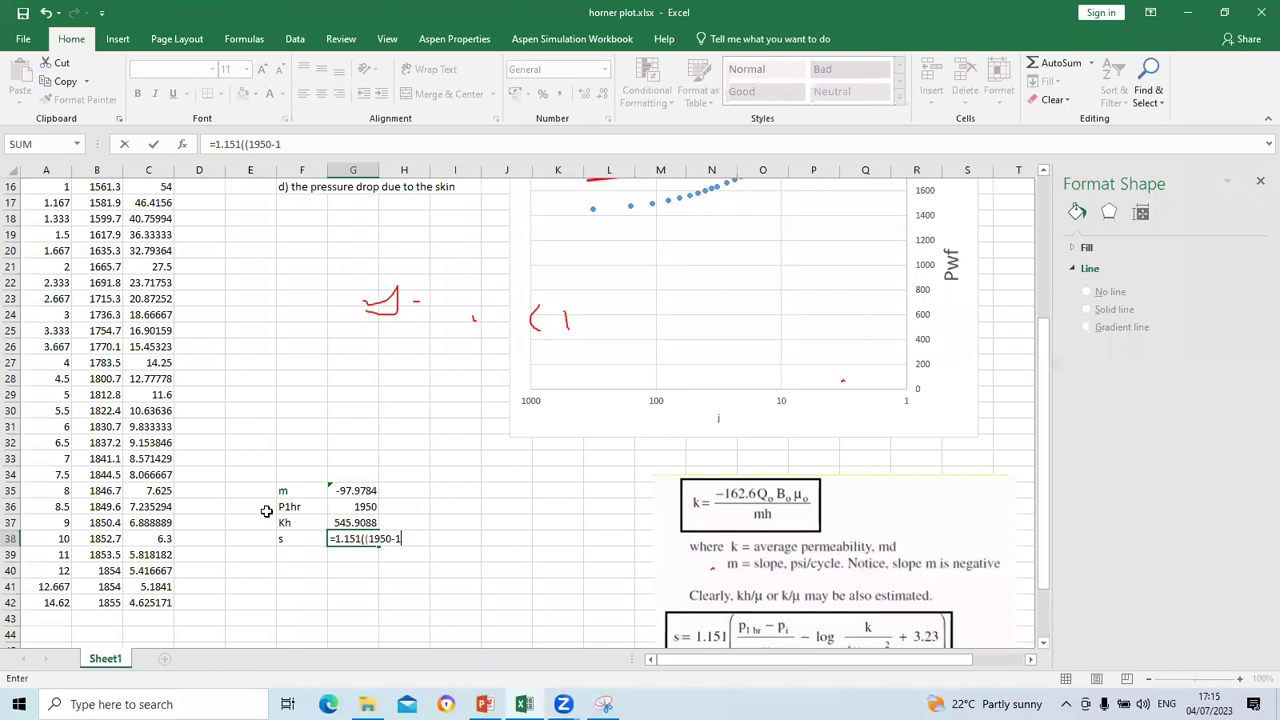
pyautogui.scroll(3, 268, 517)
pyautogui.write('451.')
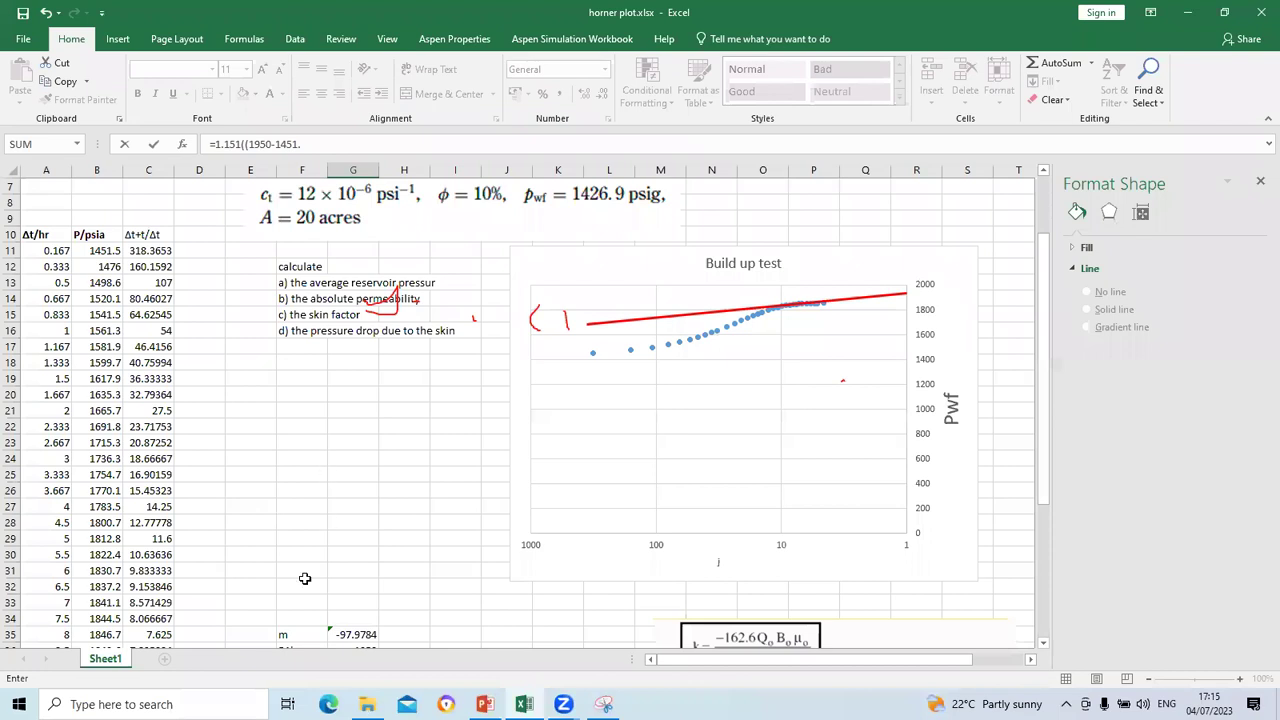
pyautogui.scroll(-4, 305, 578)
pyautogui.write('5')
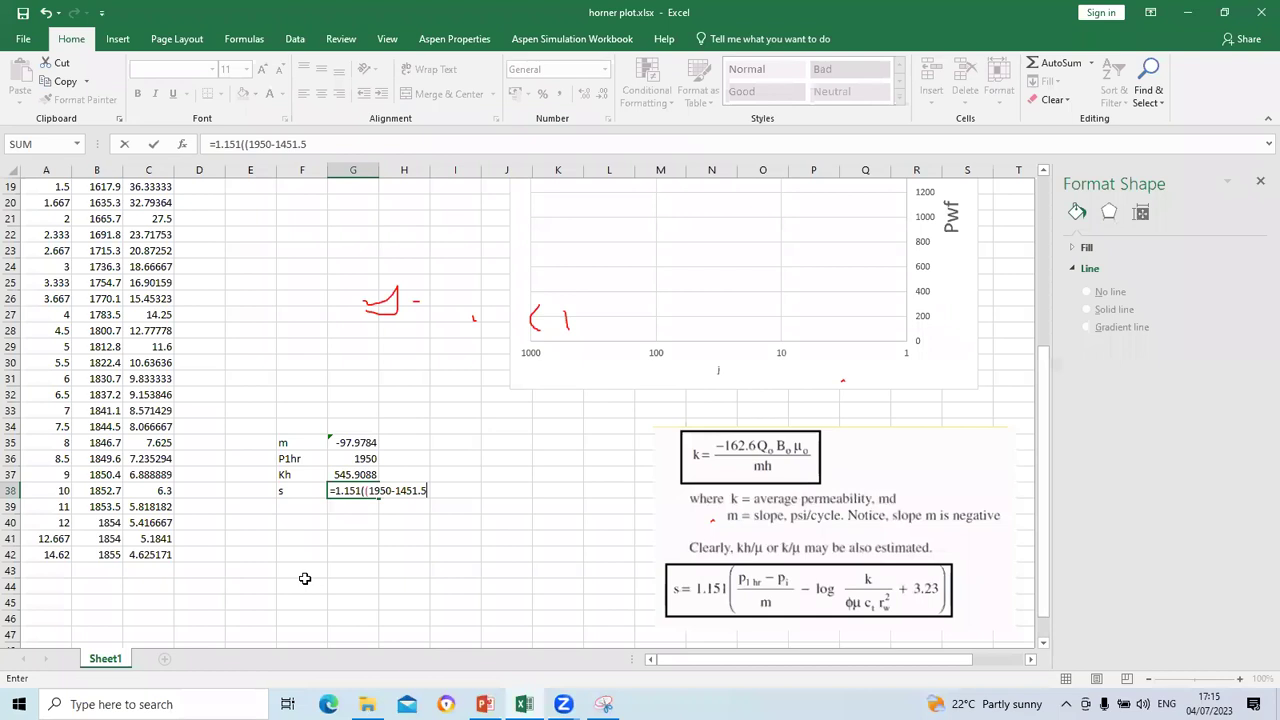
# Step: Close the pressure difference in the G38 formula and divide it by the slope, (-97.9784)
pyautogui.write(')/')
pyautogui.write('-')
pyautogui.press('BackSpace')
pyautogui.write('(-97.9784)')
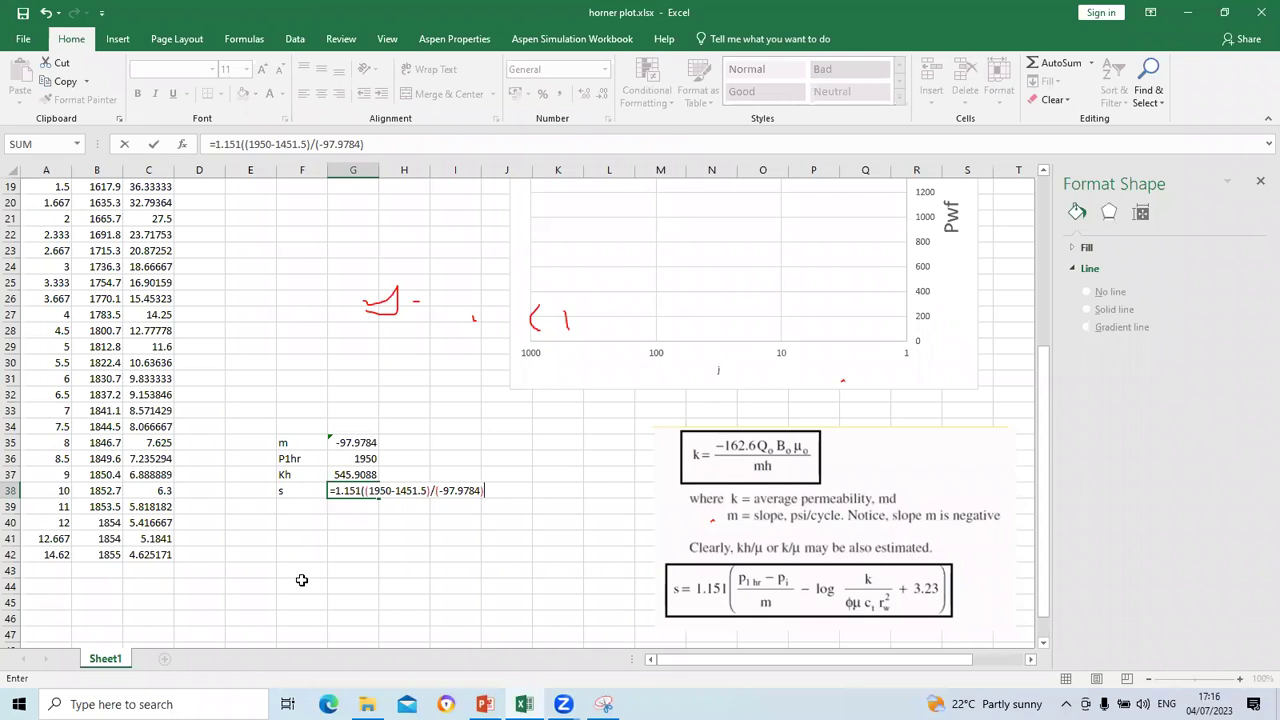
pyautogui.write('-log')
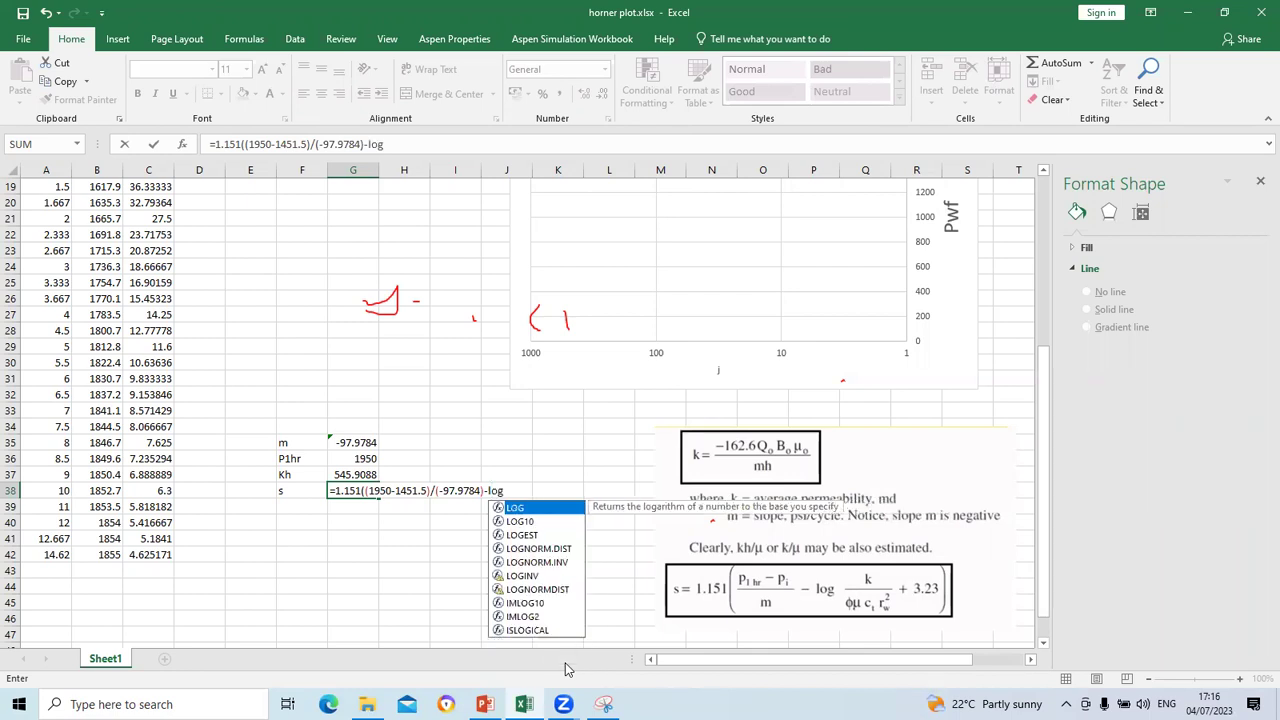
pyautogui.write('(')
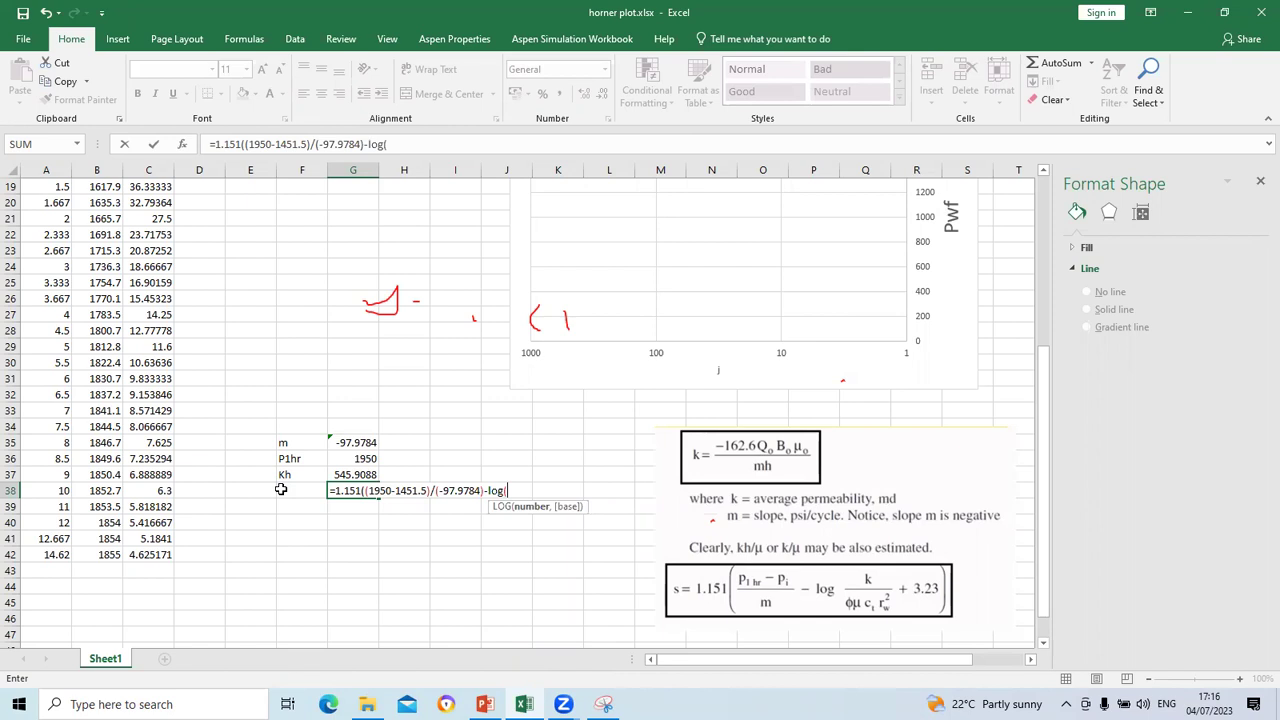
pyautogui.scroll(4, 281, 489)
pyautogui.scroll(-1, 357, 299)
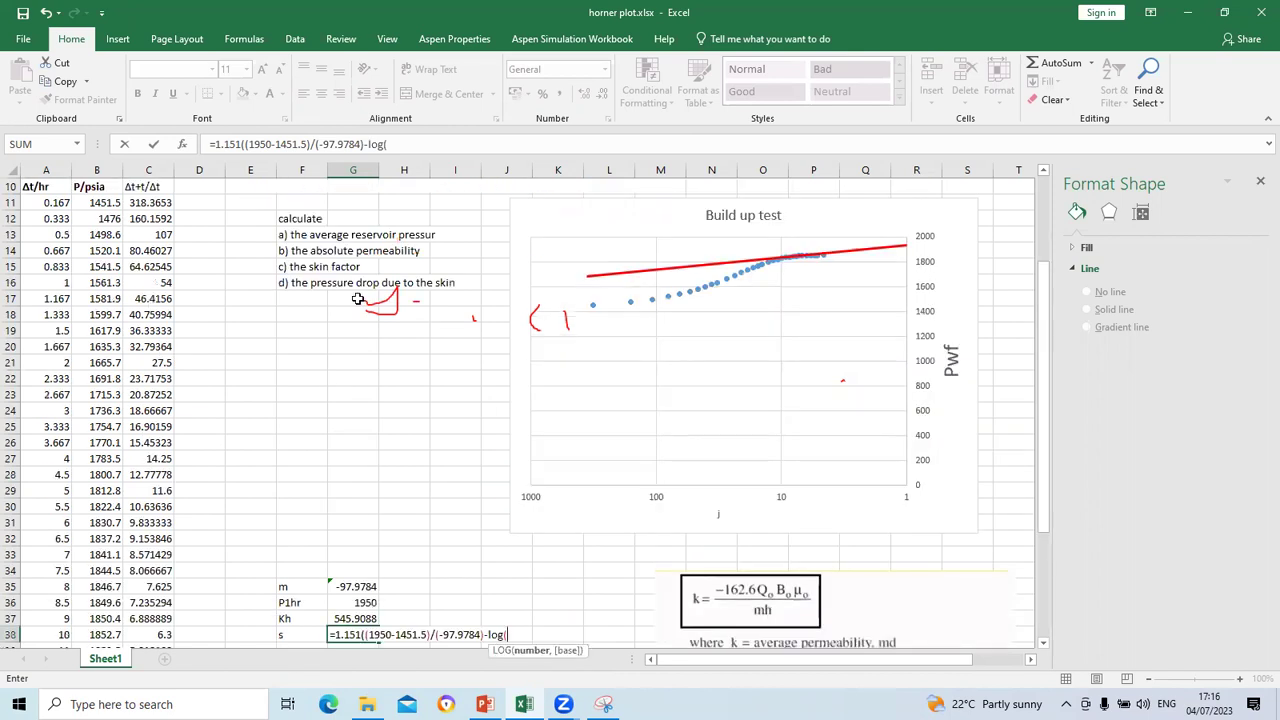
pyautogui.scroll(2, 360, 300)
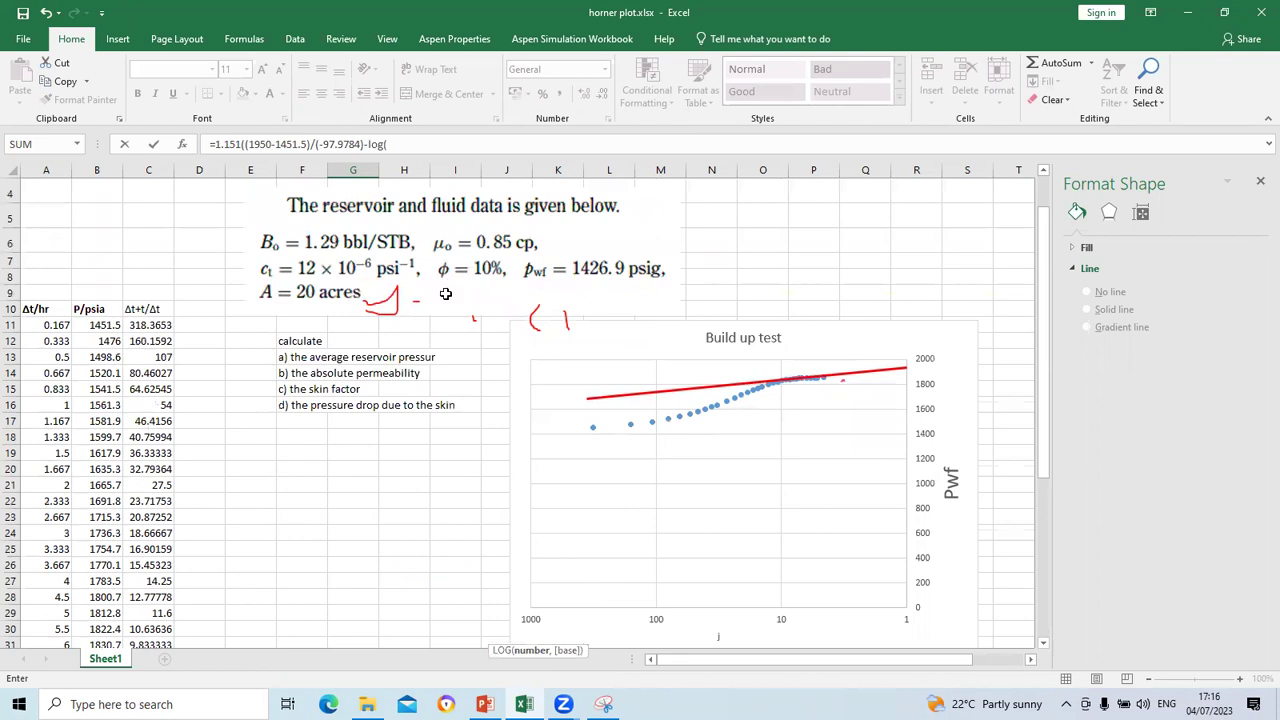
pyautogui.scroll(-4, 444, 298)
pyautogui.click(369, 523)
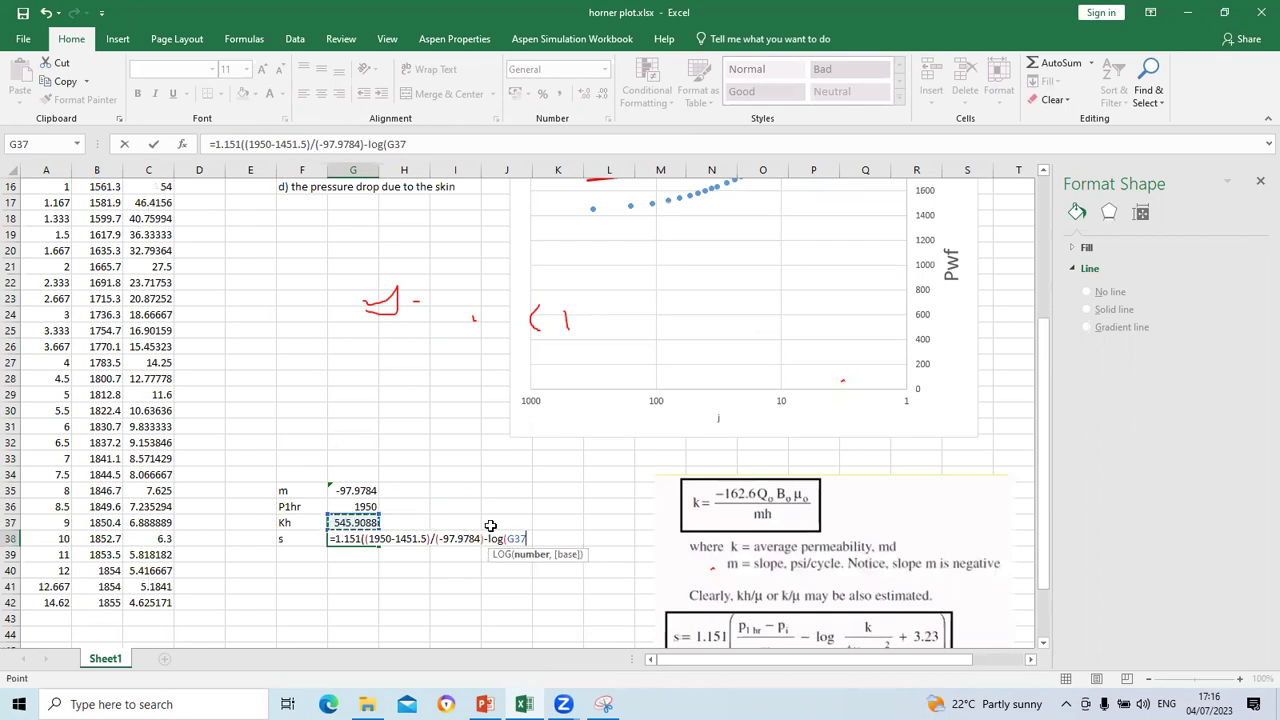
pyautogui.click(452, 527)
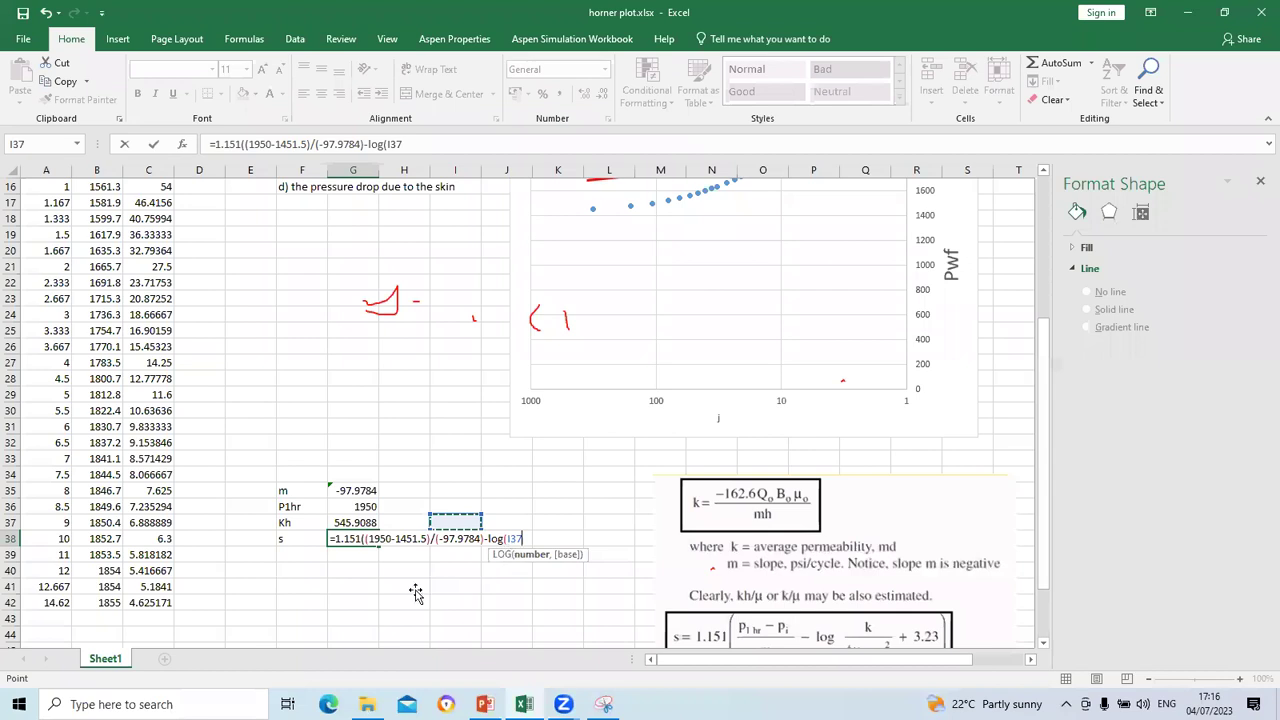
pyautogui.press('BackSpace')
pyautogui.press('BackSpace')
pyautogui.press('BackSpace')
pyautogui.write('H')
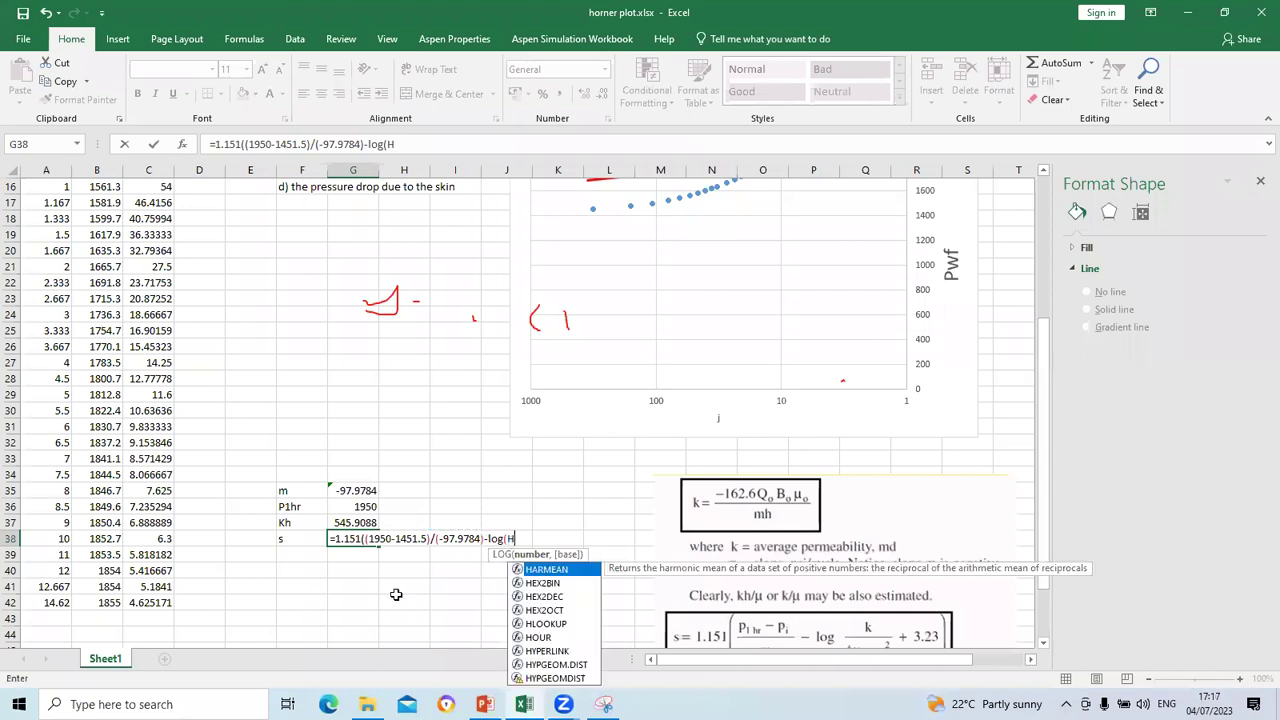
pyautogui.press('BackSpace')
pyautogui.press('BackSpace')
pyautogui.press('BackSpace')
pyautogui.press('BackSpace')
pyautogui.press('BackSpace')
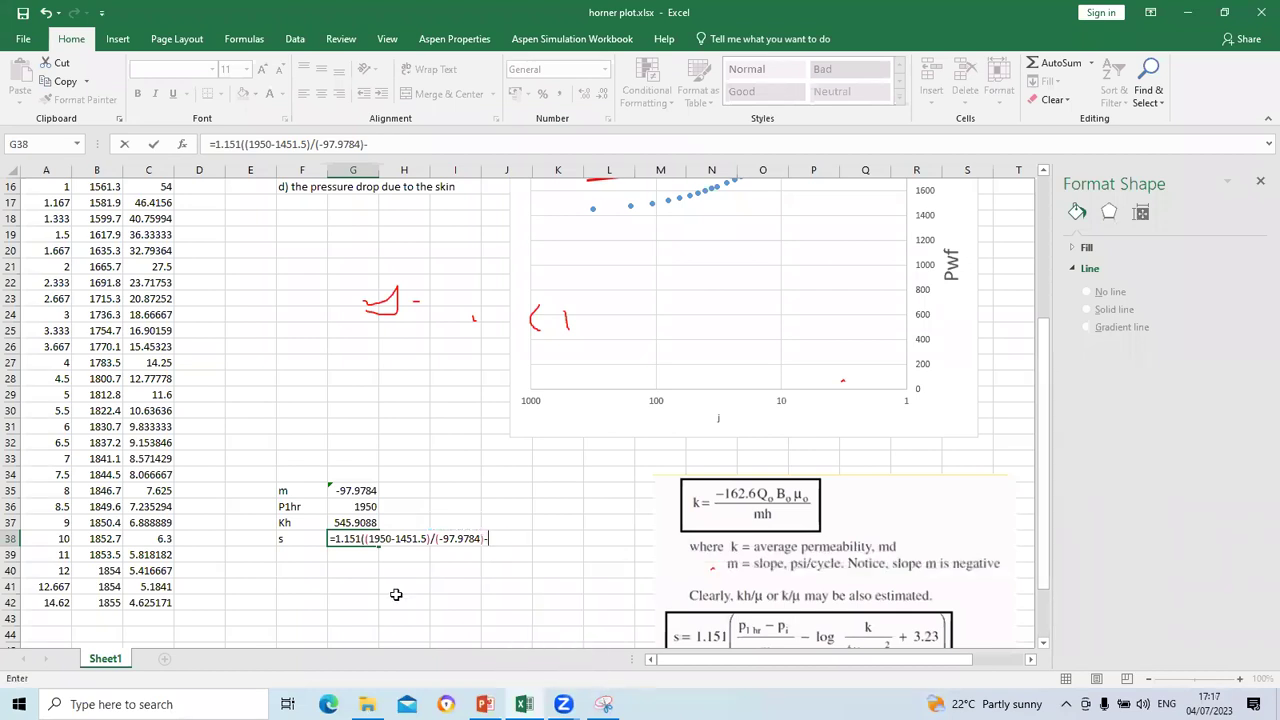
pyautogui.click(358, 521)
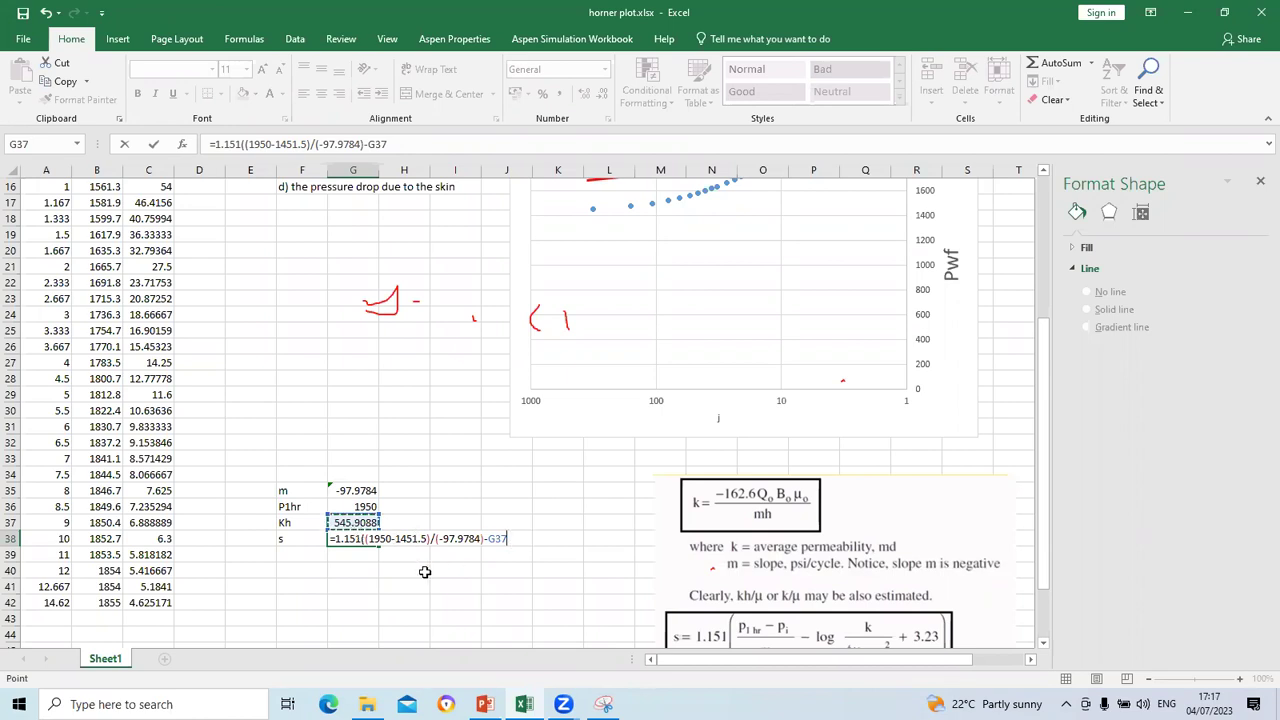
pyautogui.press('BackSpace')
pyautogui.press('BackSpace')
pyautogui.press('BackSpace')
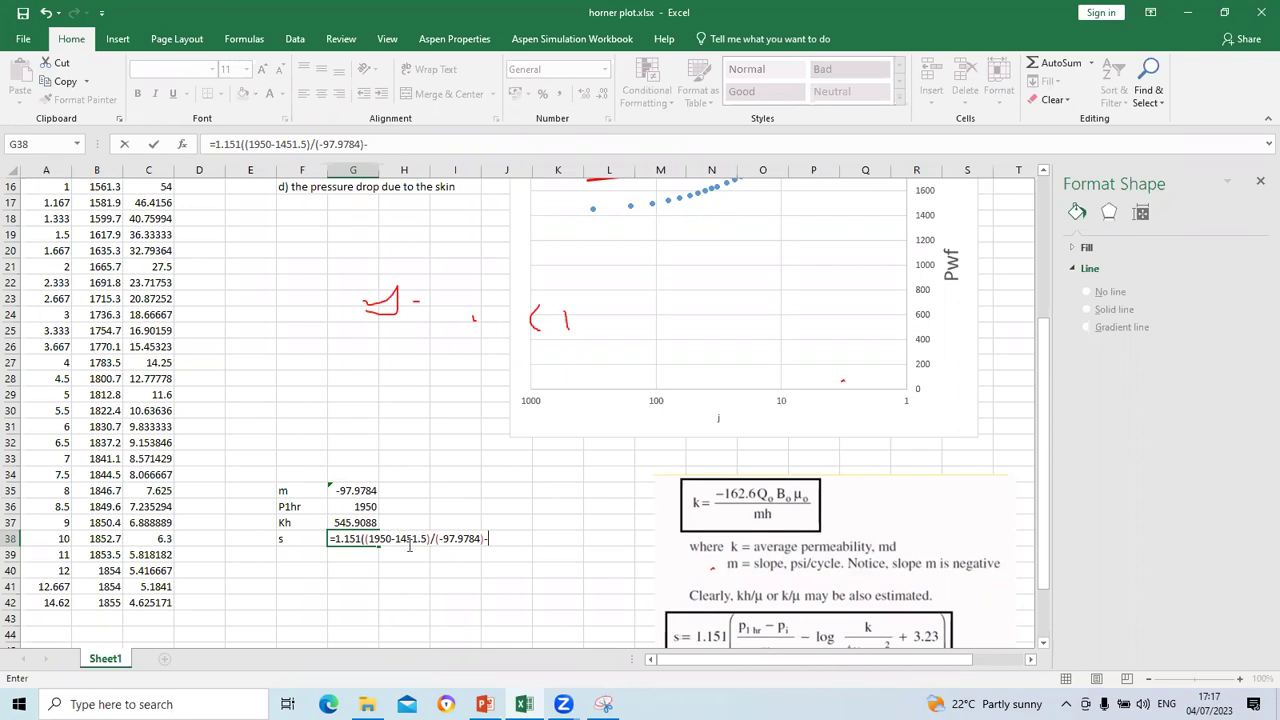
# Step: Subtract the log term in the G38 formula, beginning it as log(54.6/0.1* with the permeability and the porosity
pyautogui.scroll(-1, 432, 599)
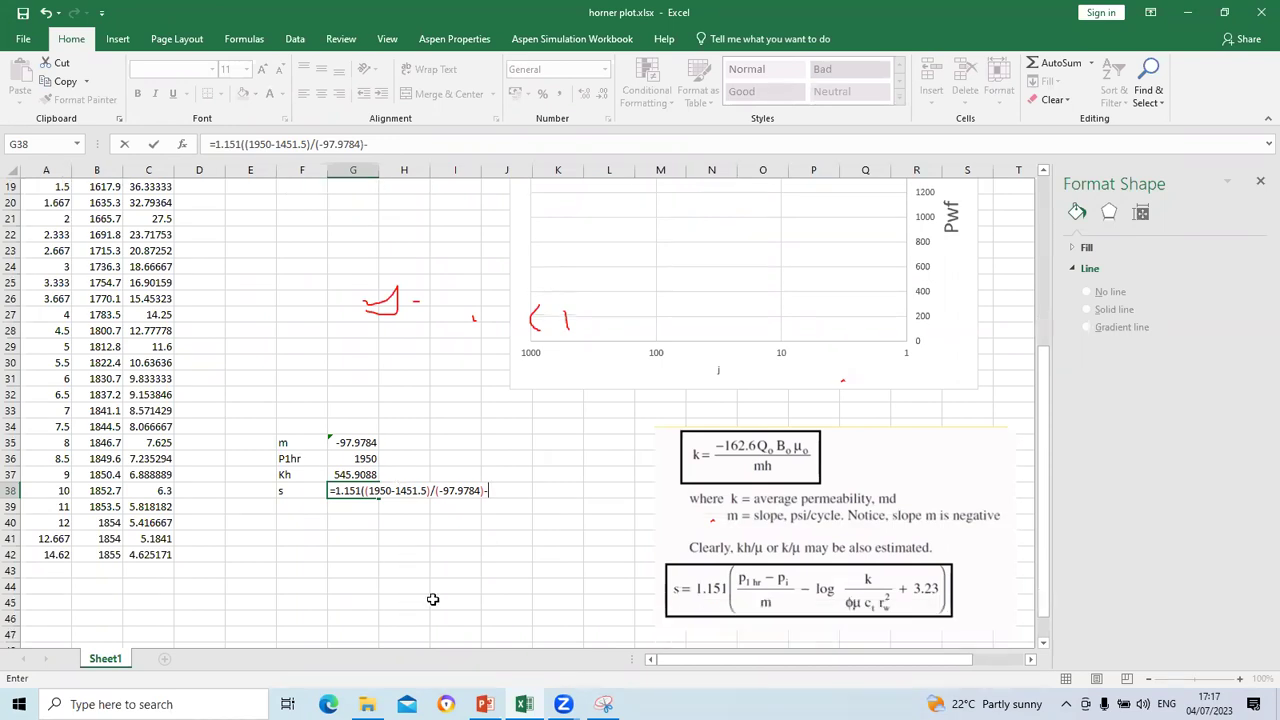
pyautogui.write('log')
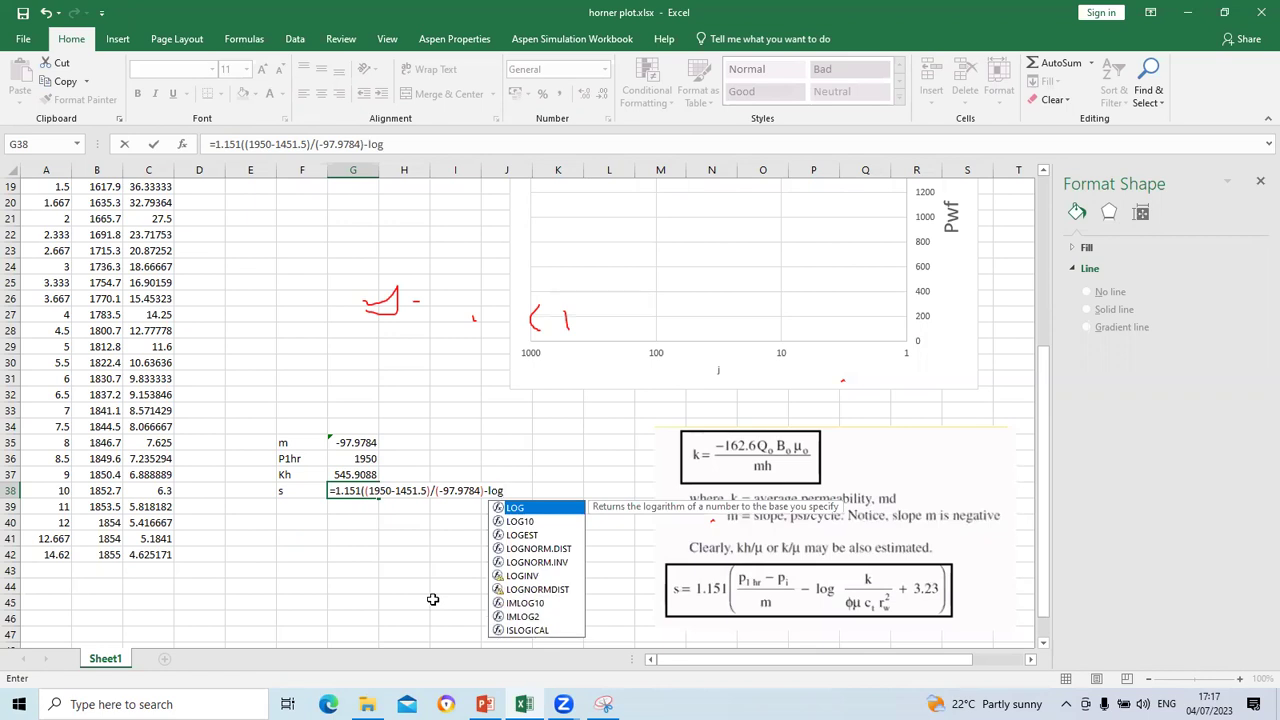
pyautogui.write('(')
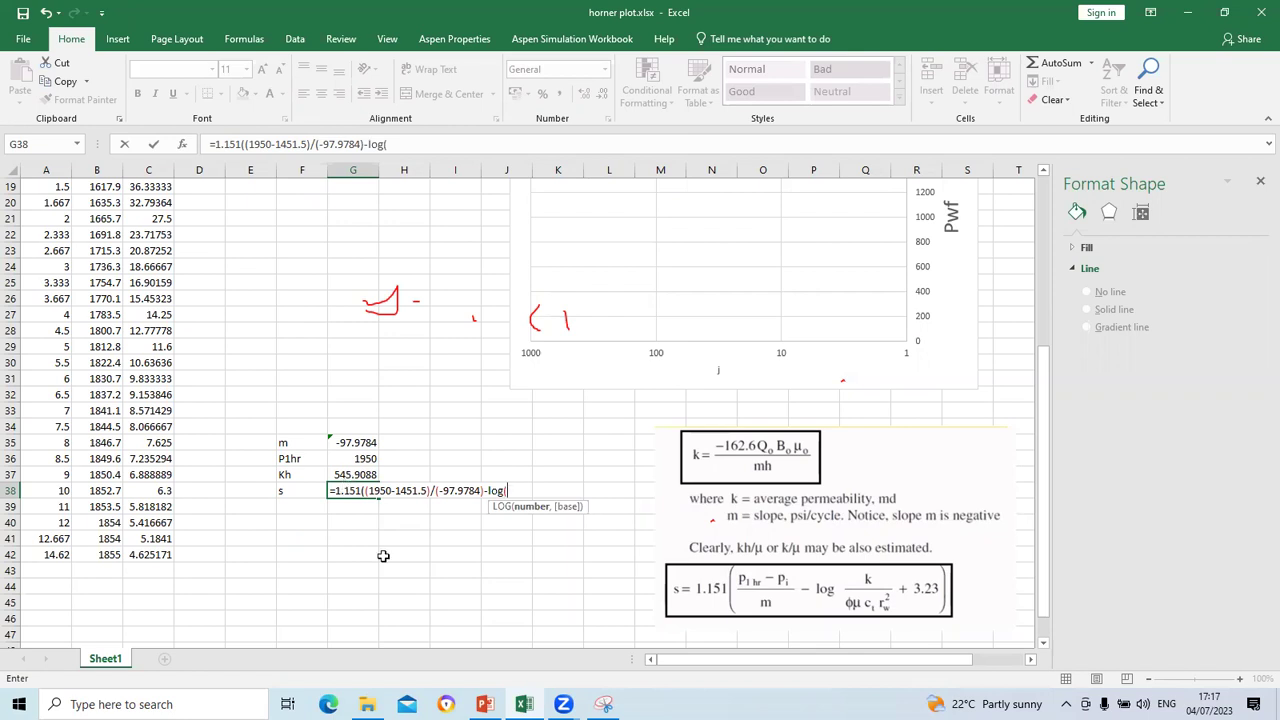
pyautogui.write('54.6/')
pyautogui.scroll(6, 848, 612)
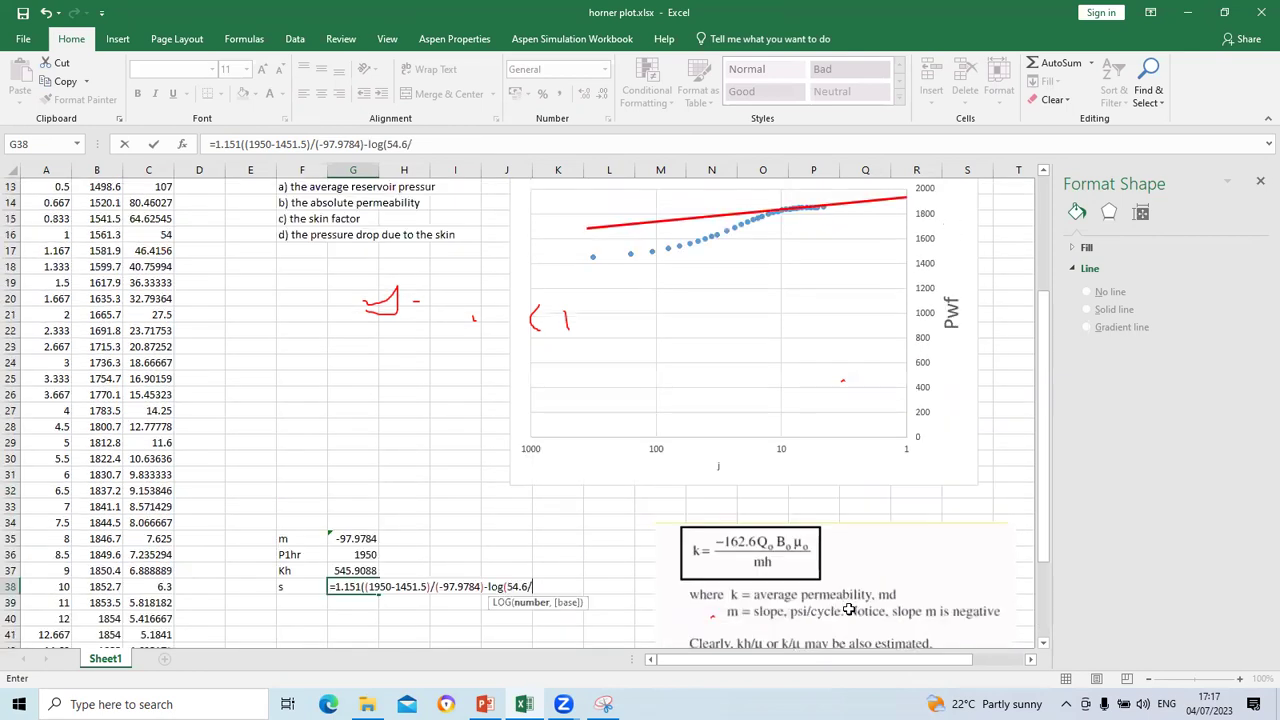
pyautogui.scroll(-4, 848, 612)
pyautogui.scroll(-1, 812, 628)
pyautogui.write('0.1')
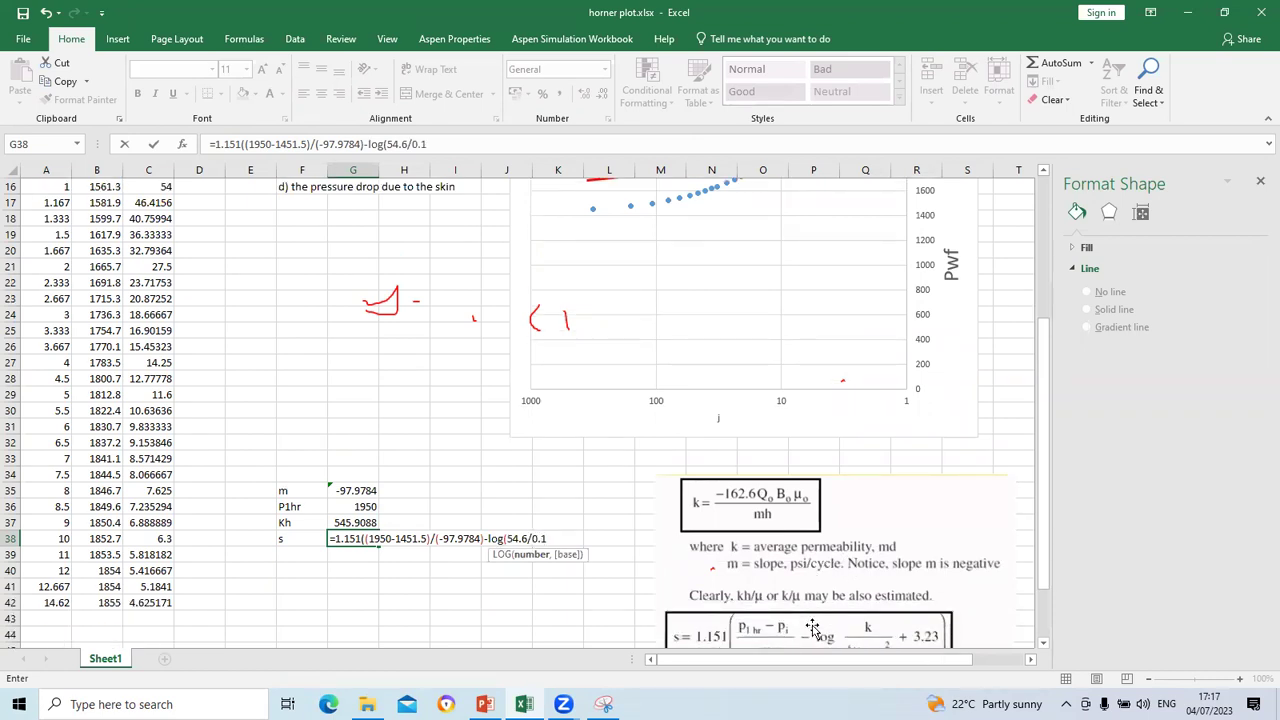
pyautogui.write('*')
# Step: Continue the log term in G38 with the oil viscosity from the problem data, 0.85*
pyautogui.scroll(-2, 768, 618)
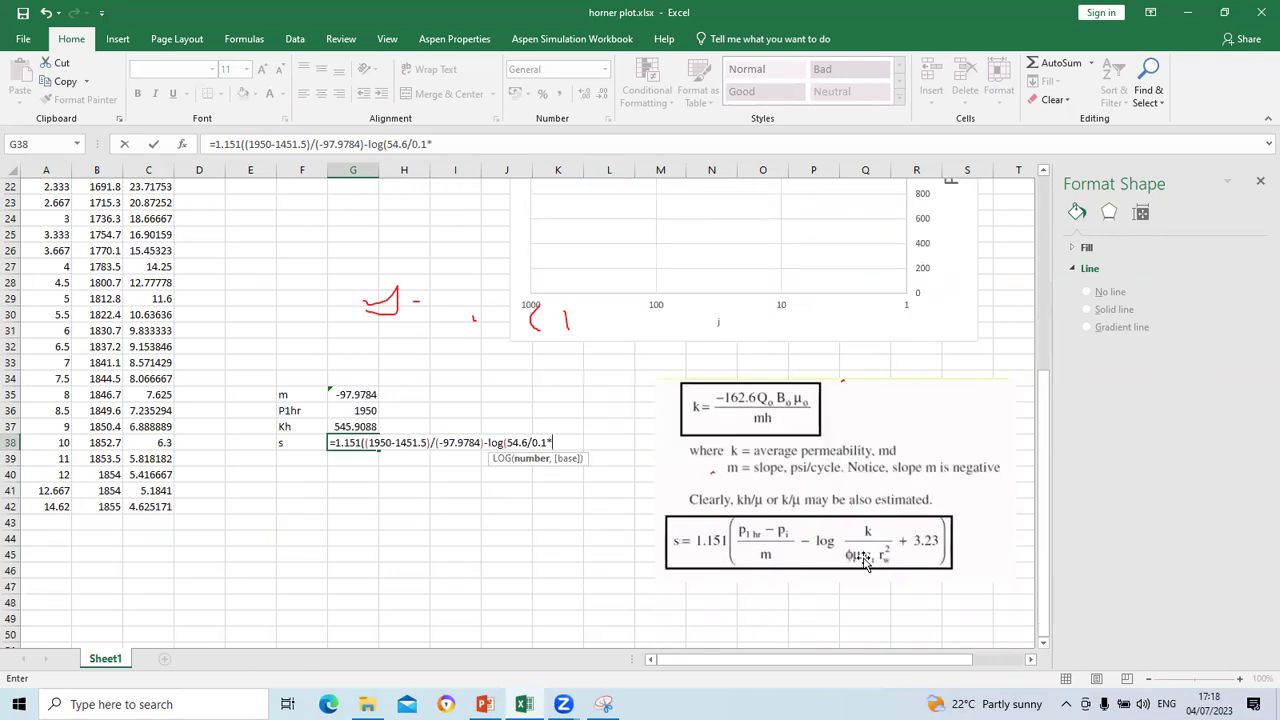
pyautogui.scroll(5, 864, 563)
pyautogui.scroll(1, 864, 563)
pyautogui.scroll(-5, 864, 565)
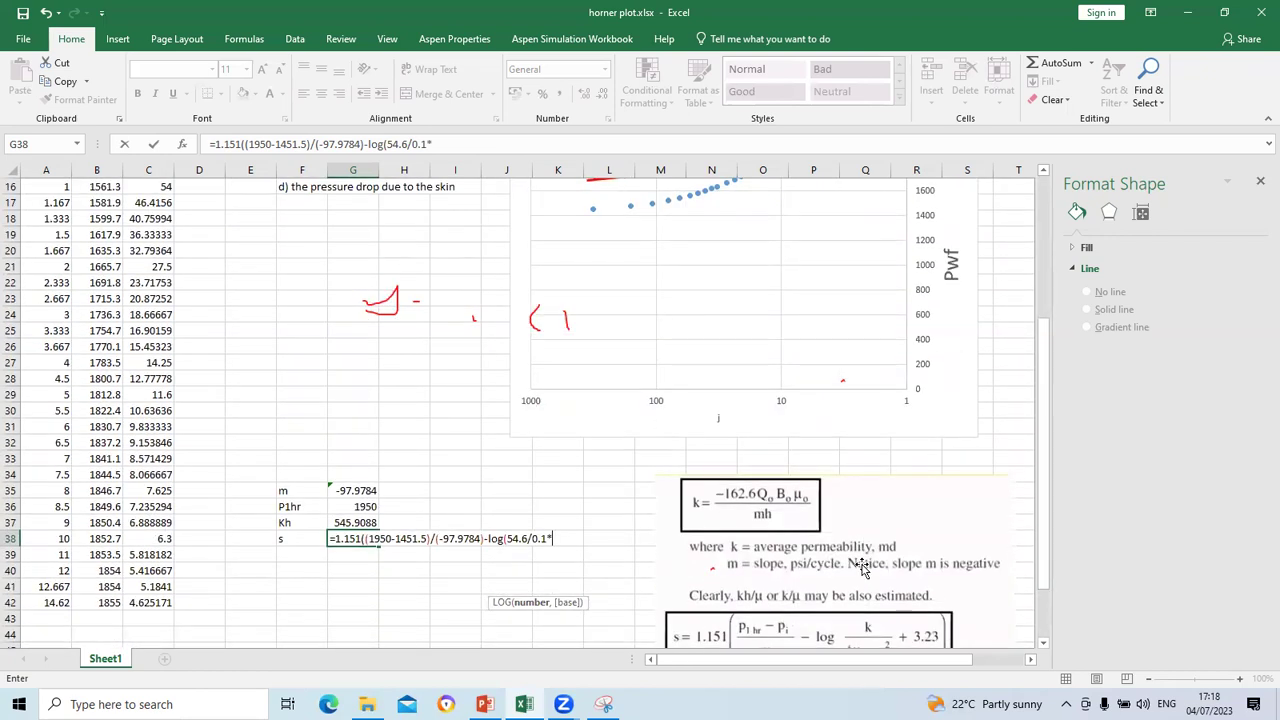
pyautogui.write('0.')
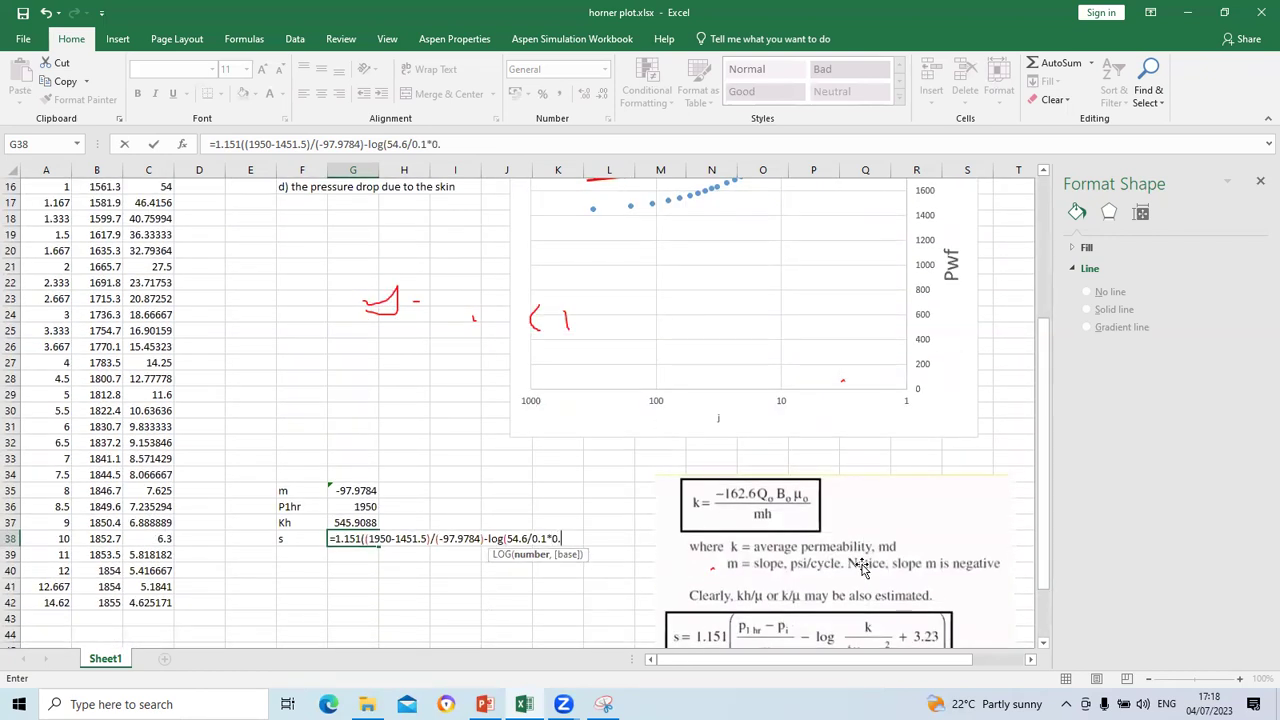
pyautogui.write('85*')
# Step: Continue the log term in G38 with the total compressibility from the problem data, 0.000012*
pyautogui.scroll(-1, 883, 627)
pyautogui.scroll(5, 880, 625)
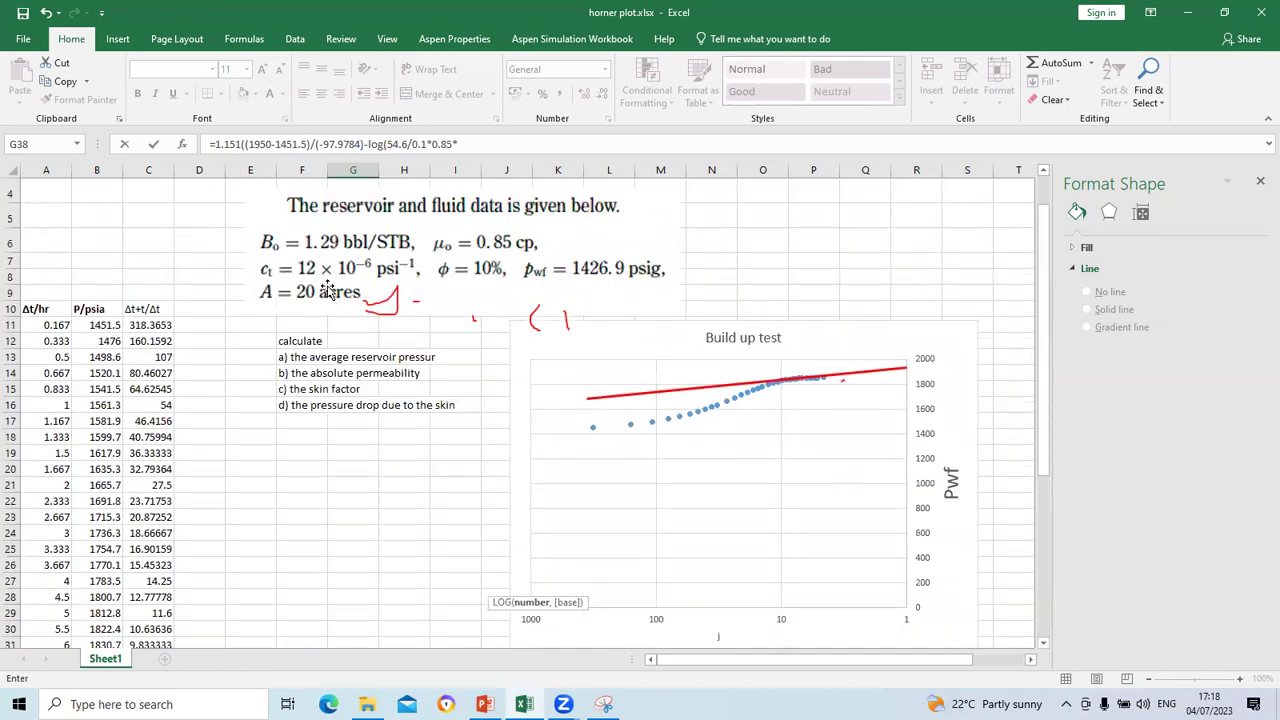
pyautogui.scroll(-1, 328, 290)
pyautogui.scroll(1, 329, 289)
pyautogui.scroll(-4, 312, 290)
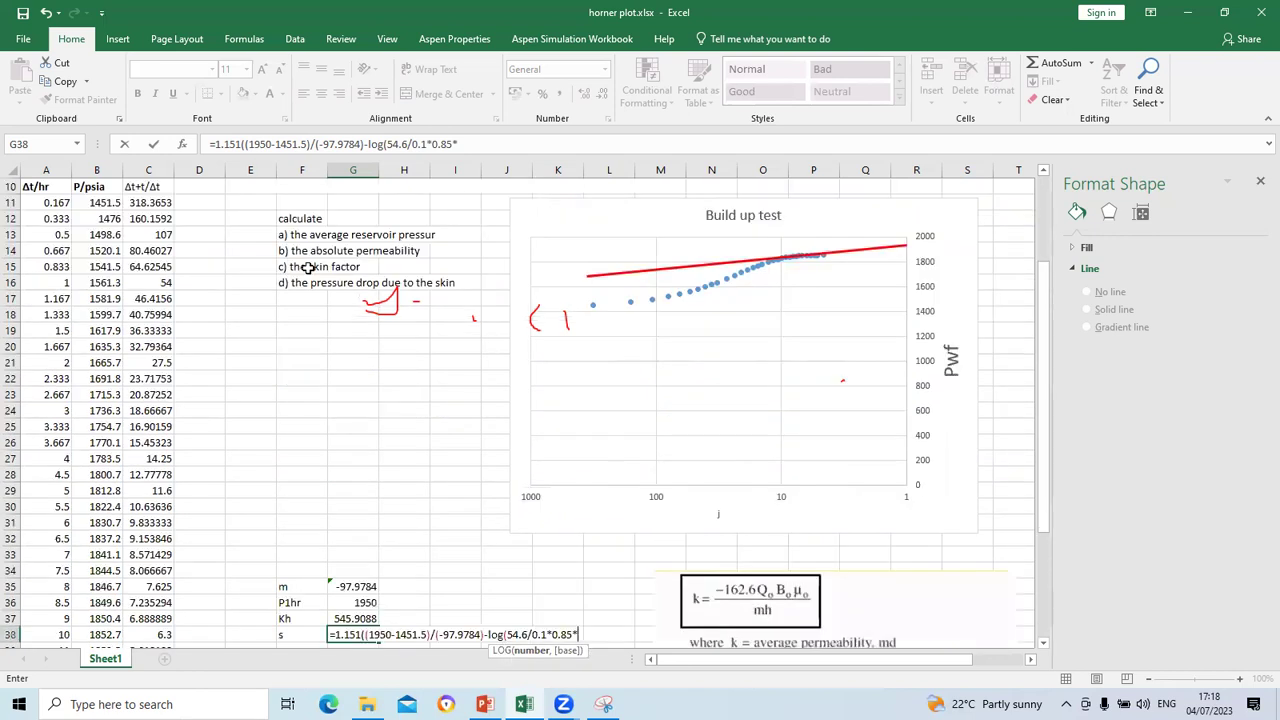
pyautogui.write('0')
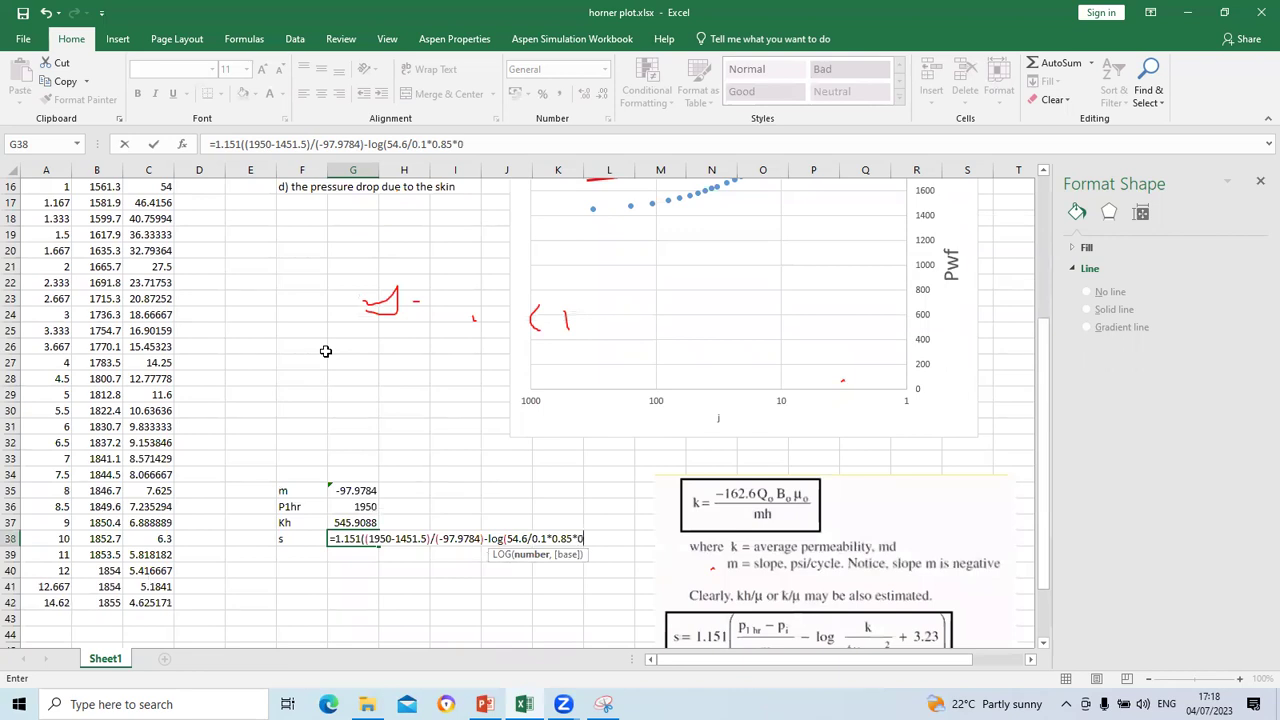
pyautogui.write('.000012*')
# Step: Enter 0.01 as the squared wellbore radius in the G38 formula and close the log term
pyautogui.scroll(-2, 325, 351)
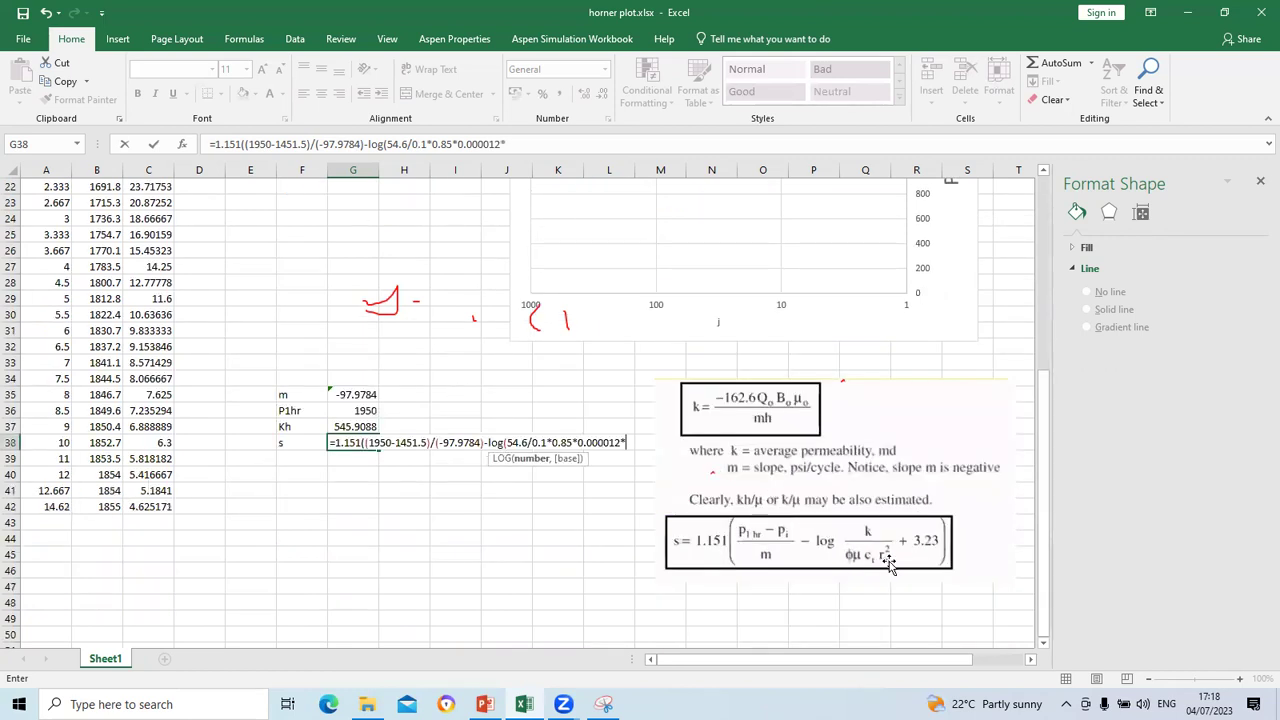
pyautogui.scroll(6, 885, 567)
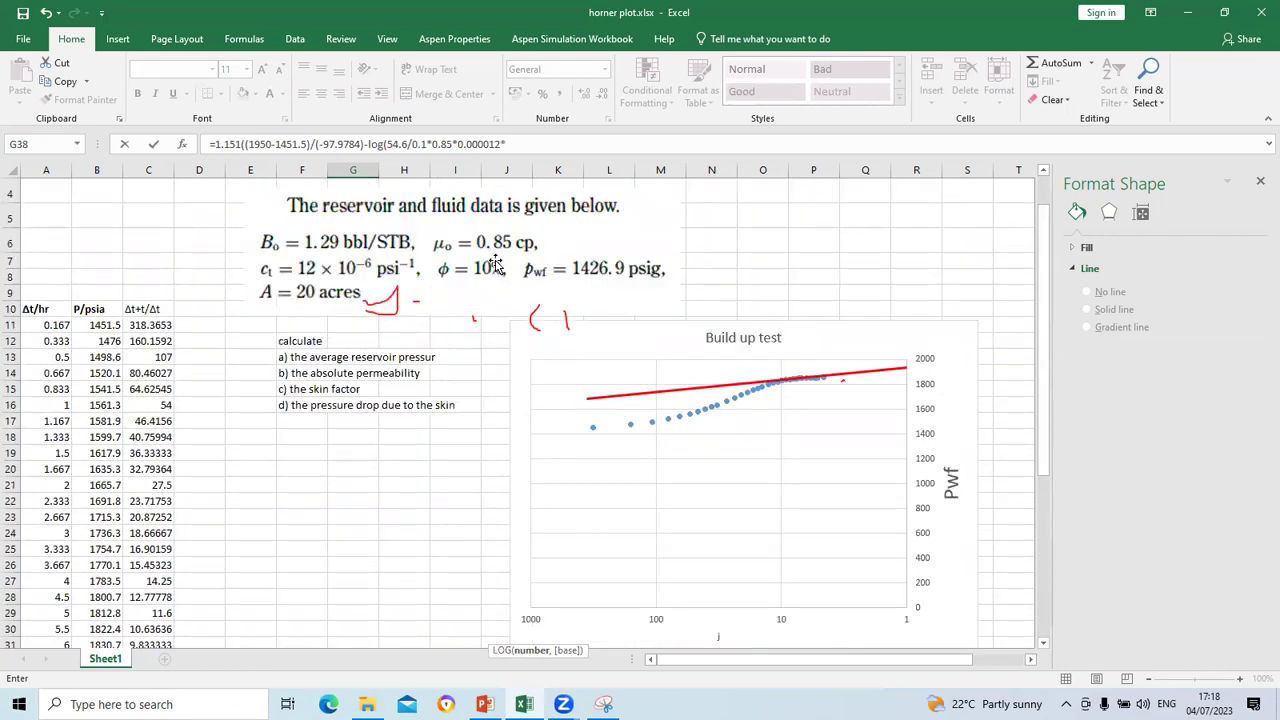
pyautogui.scroll(1, 493, 263)
pyautogui.scroll(-1, 493, 263)
pyautogui.scroll(-6, 396, 298)
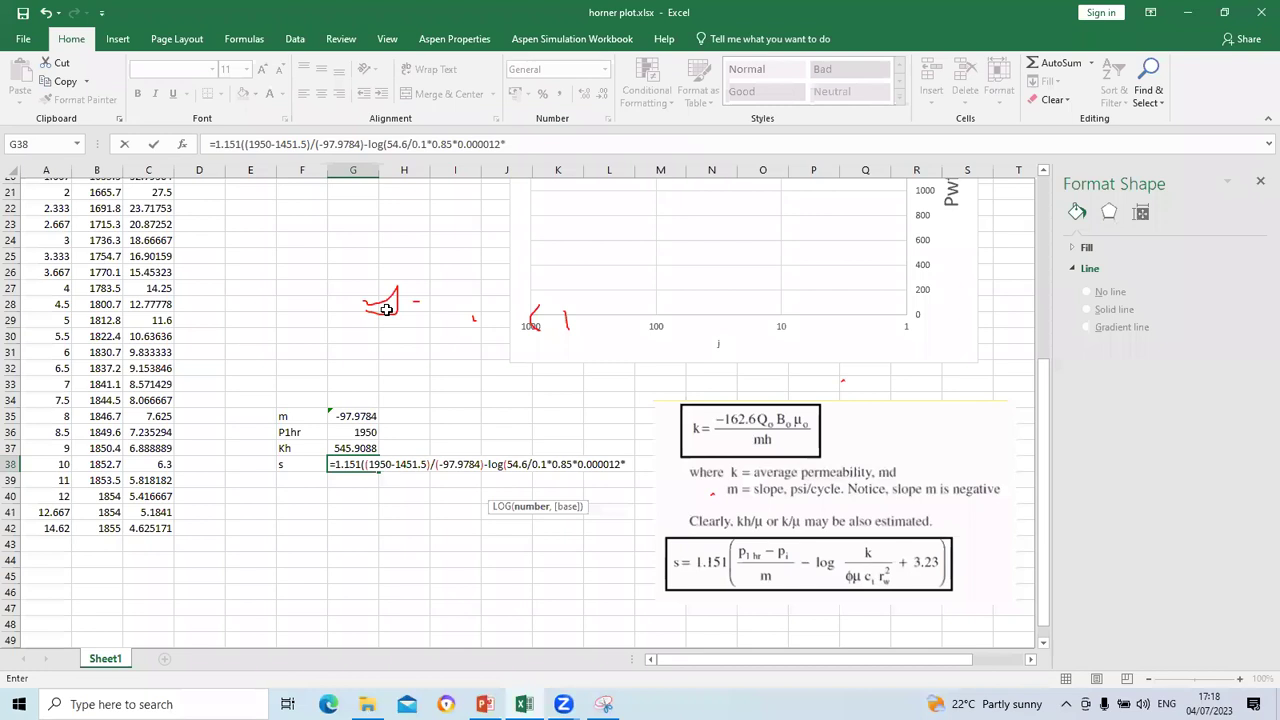
pyautogui.scroll(-5, 390, 527)
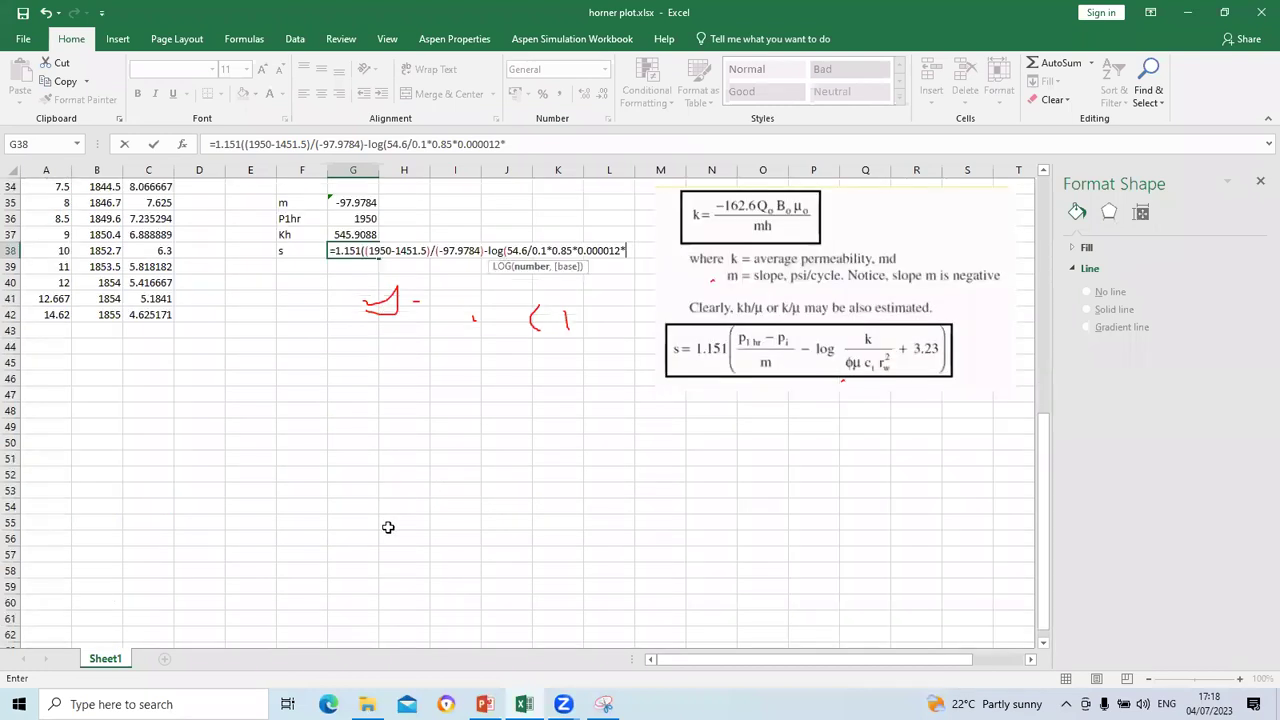
pyautogui.scroll(2, 380, 515)
pyautogui.scroll(3, 376, 510)
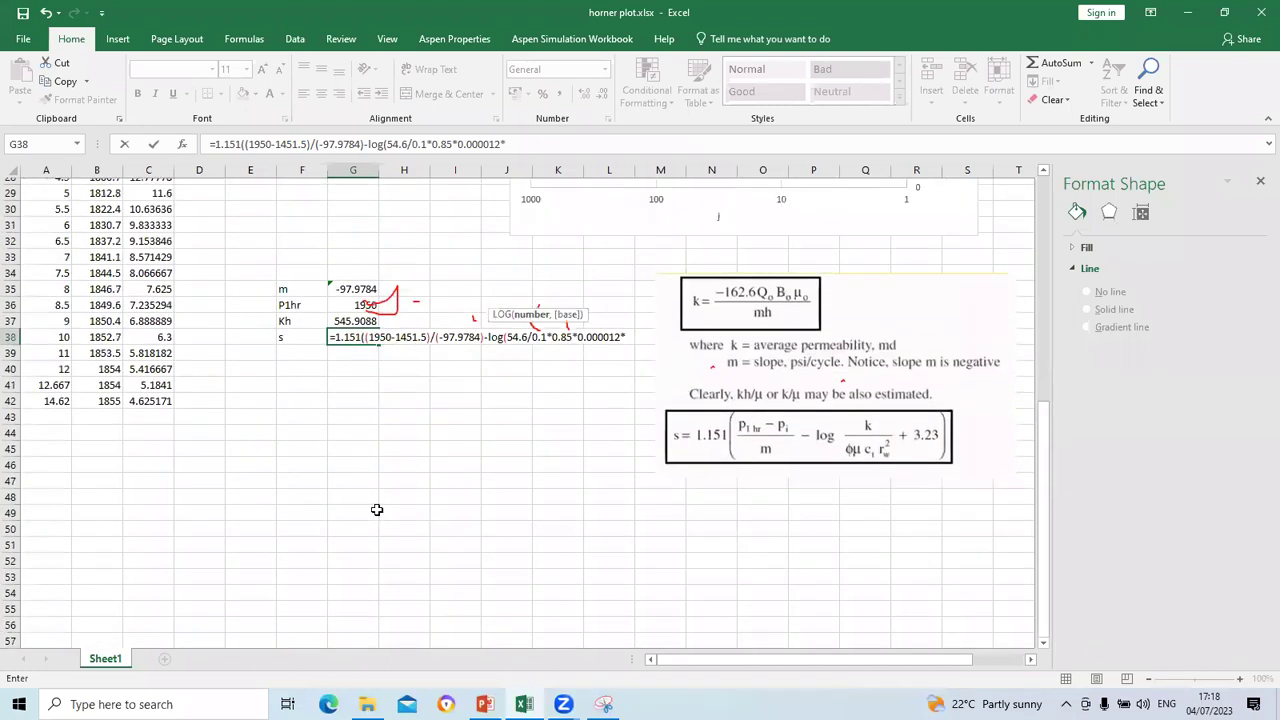
pyautogui.write('0.')
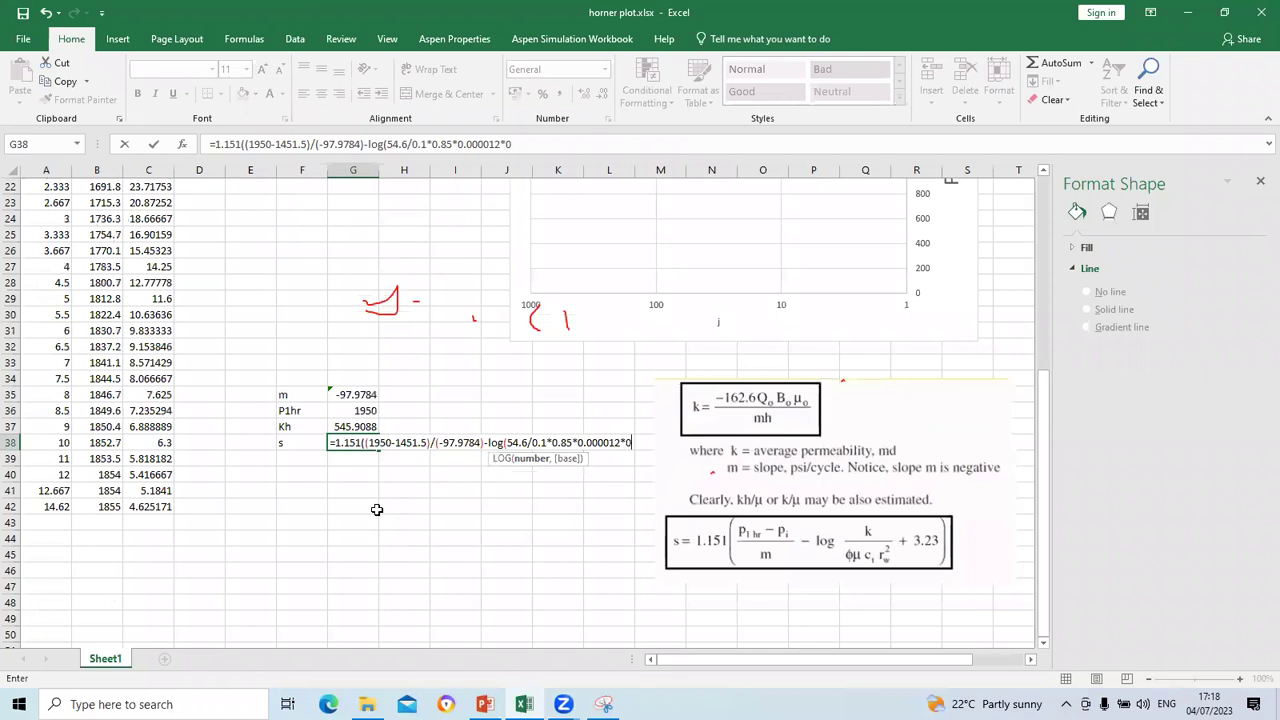
pyautogui.write('00')
pyautogui.press('BackSpace')
pyautogui.write('1)')
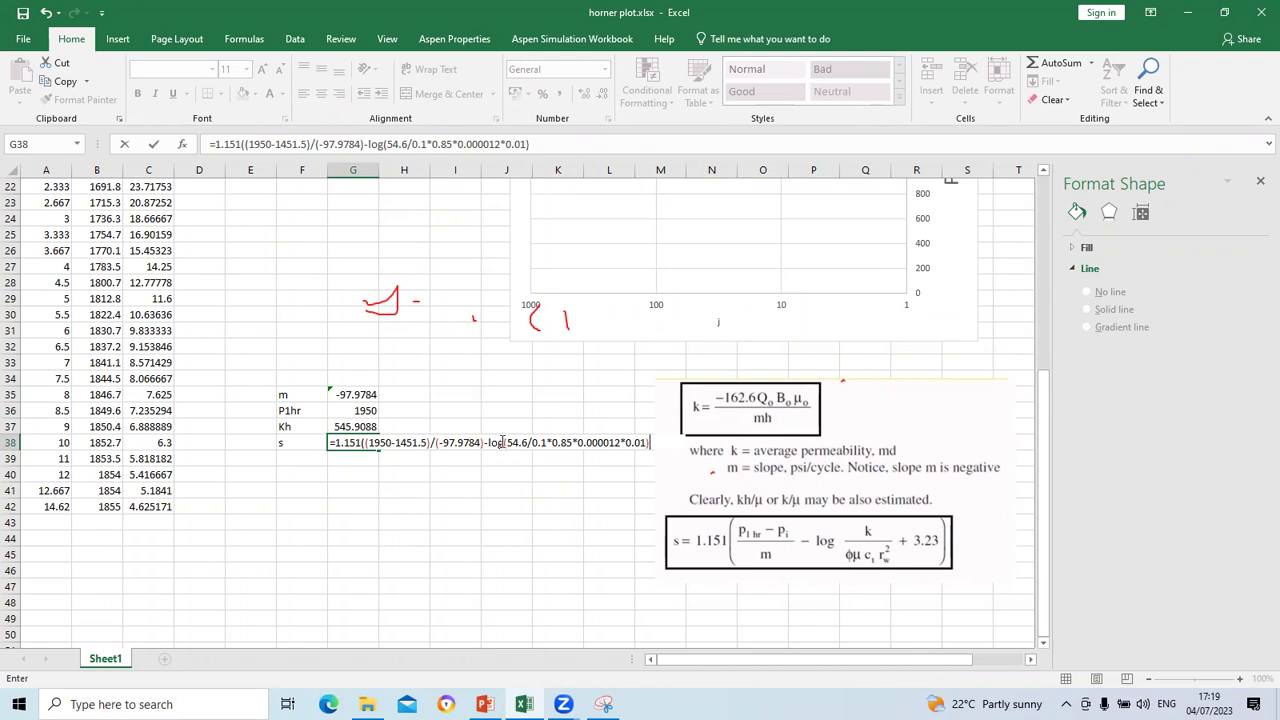
pyautogui.moveTo(703, 660); pyautogui.dragTo(794, 656)
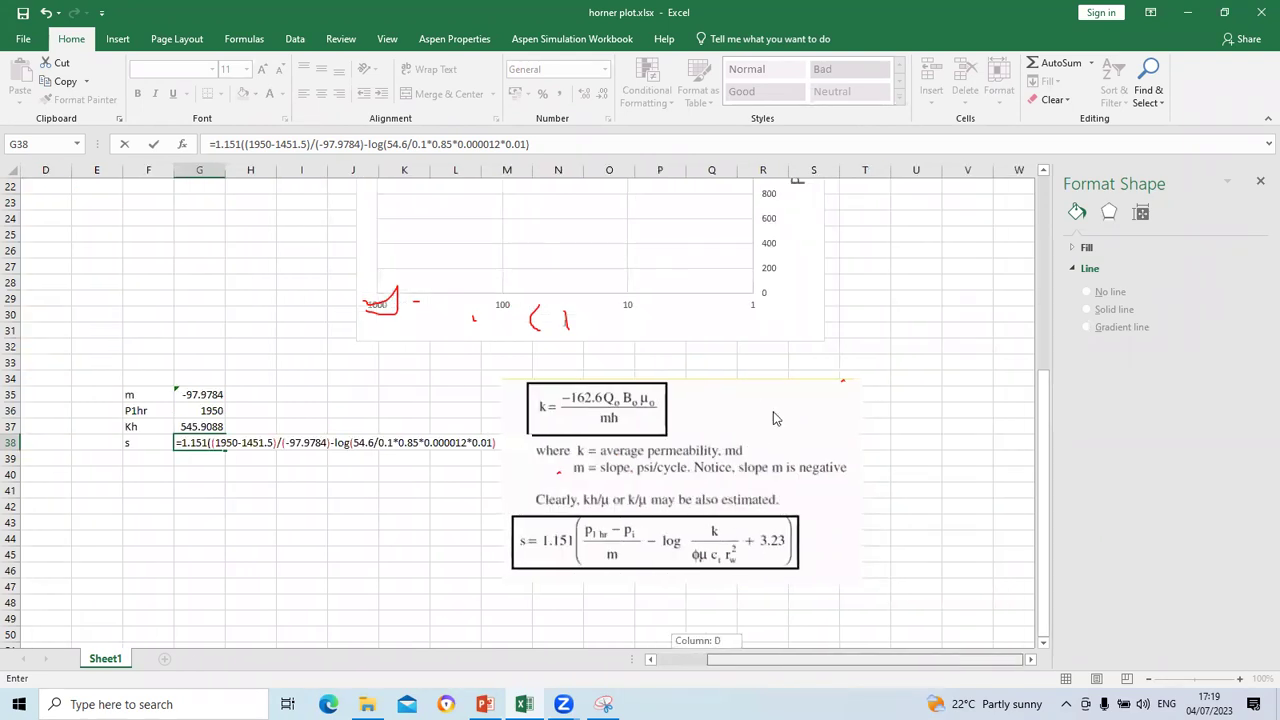
pyautogui.press('Return')
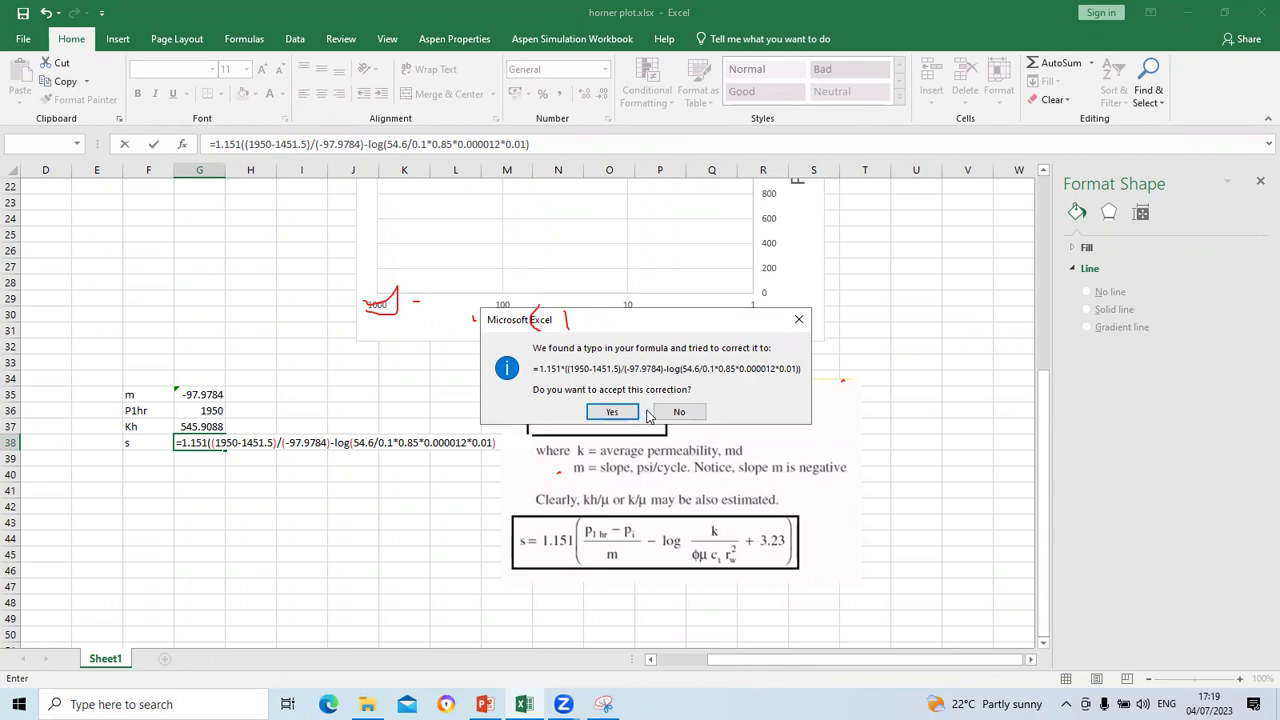
pyautogui.click(676, 411)
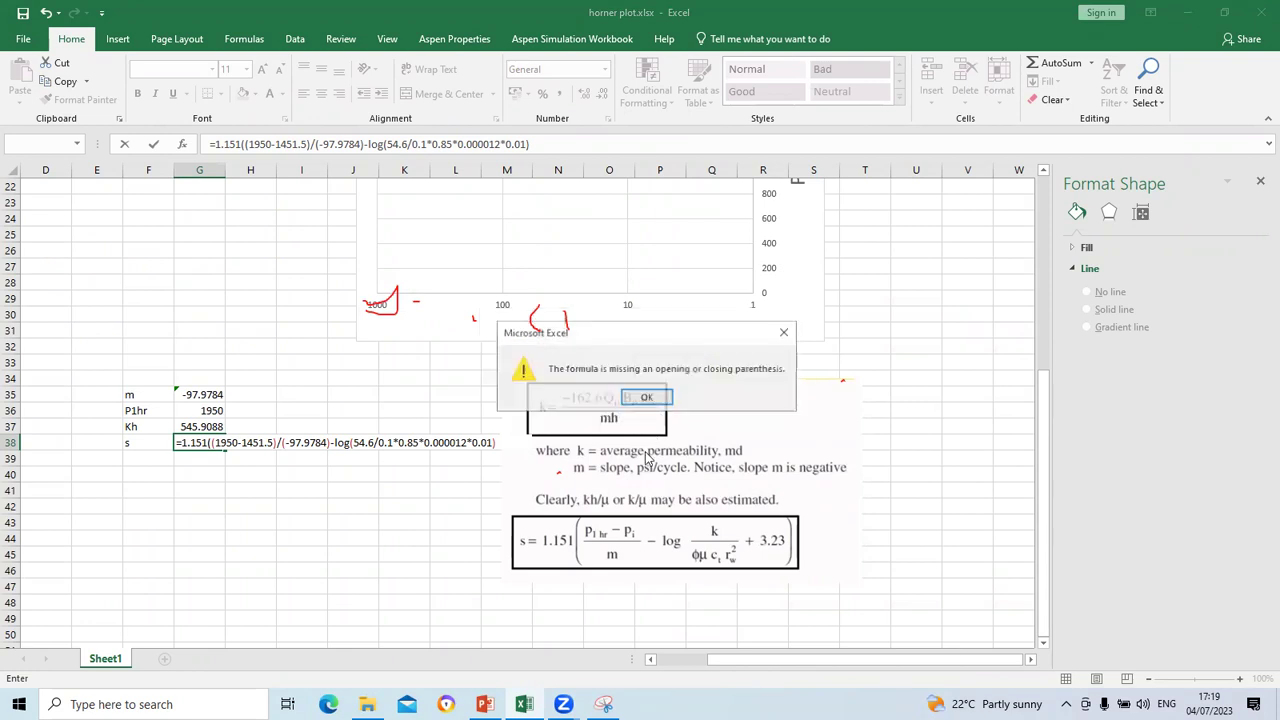
pyautogui.click(648, 397)
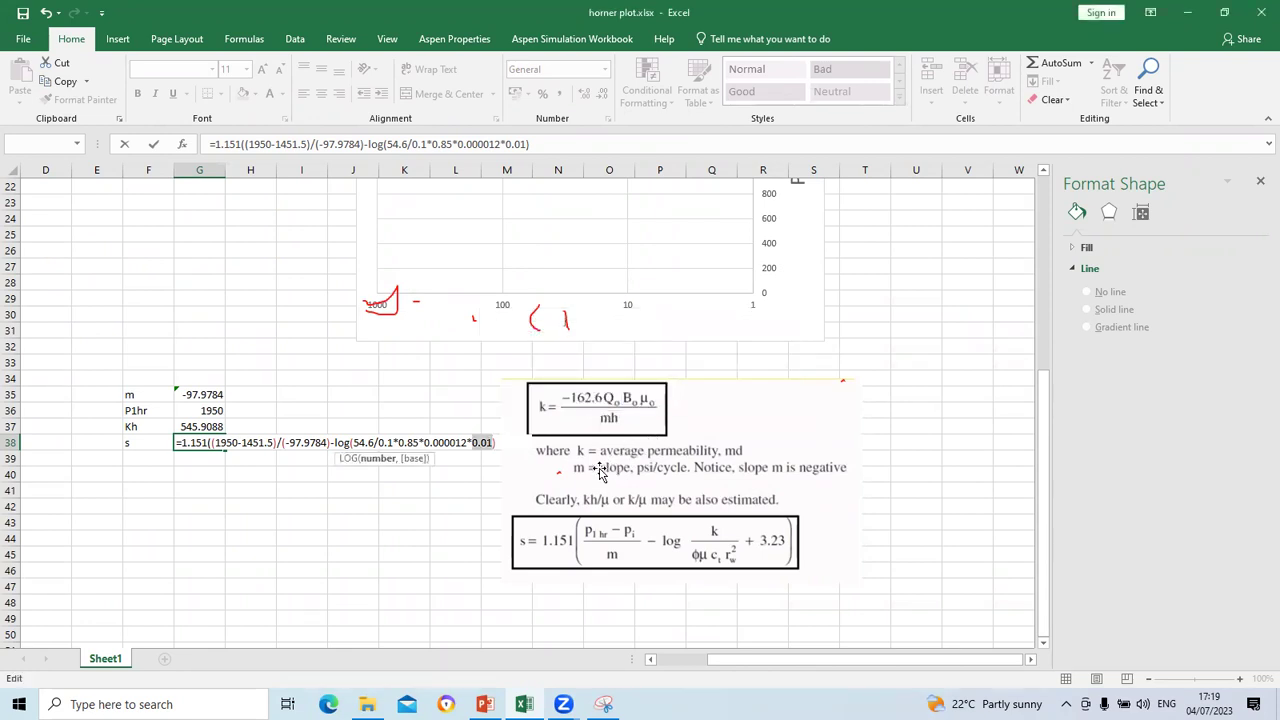
pyautogui.press('Return')
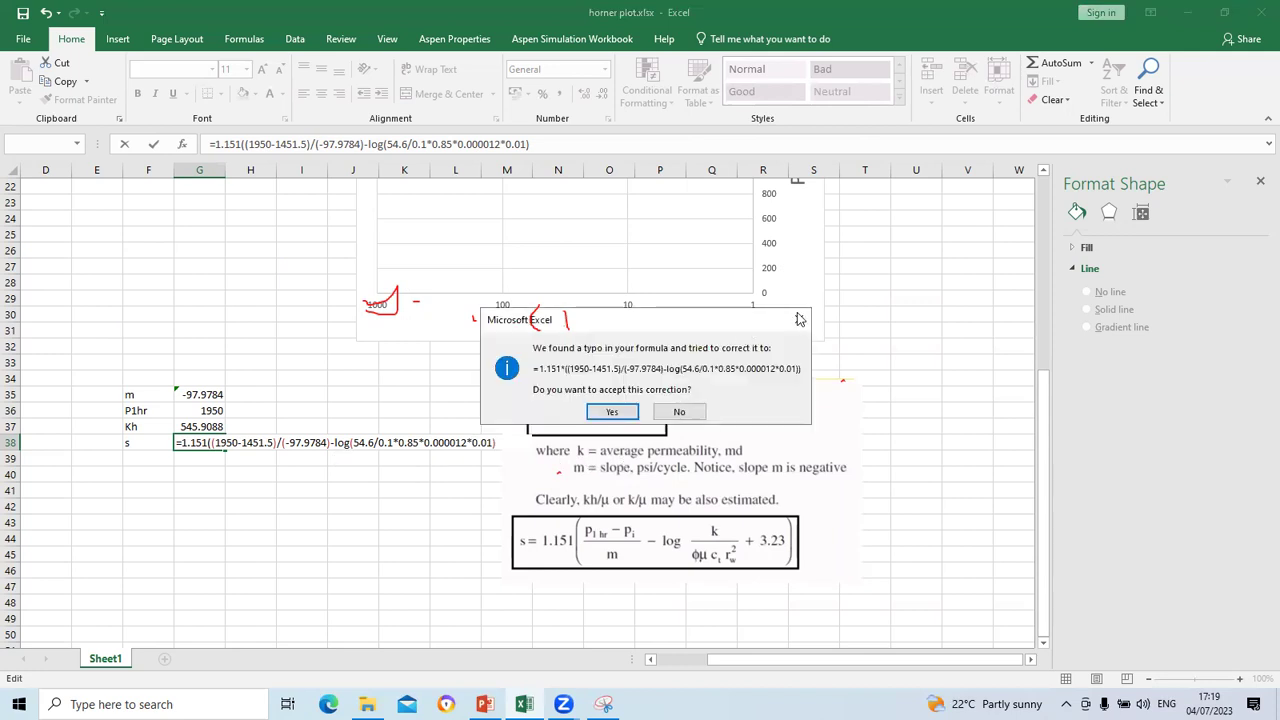
pyautogui.click(795, 320)
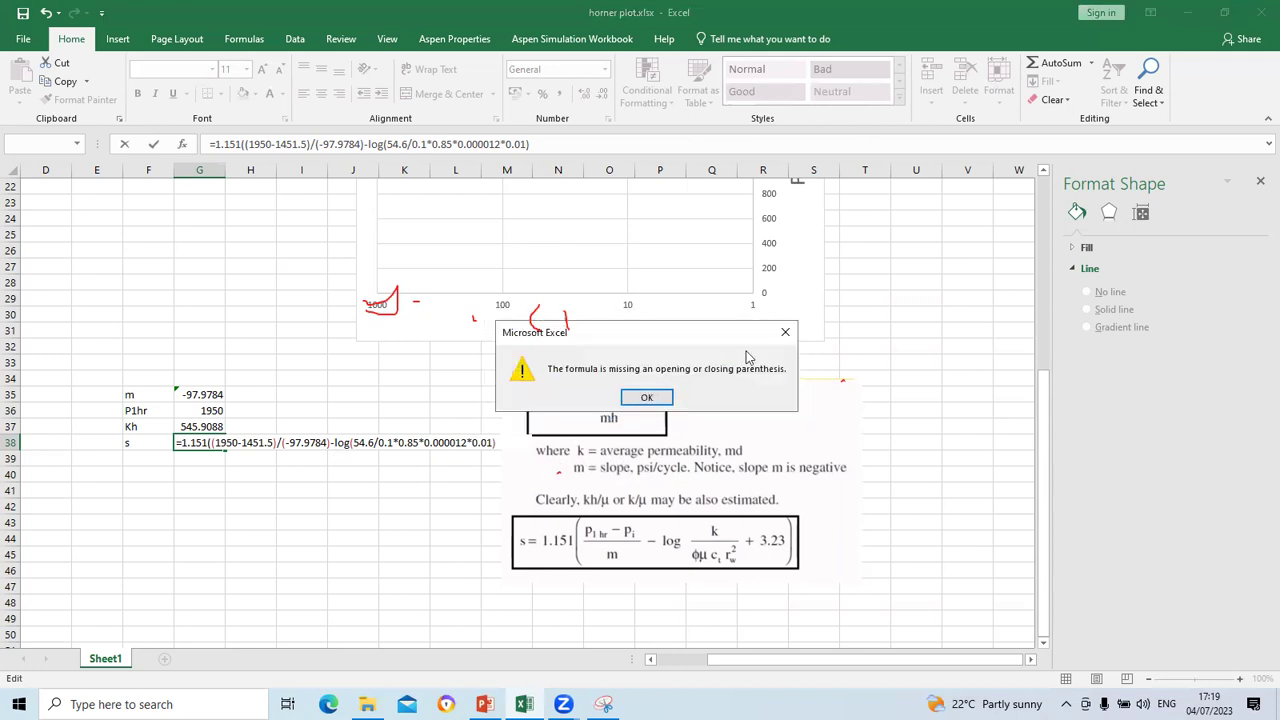
pyautogui.click(776, 335)
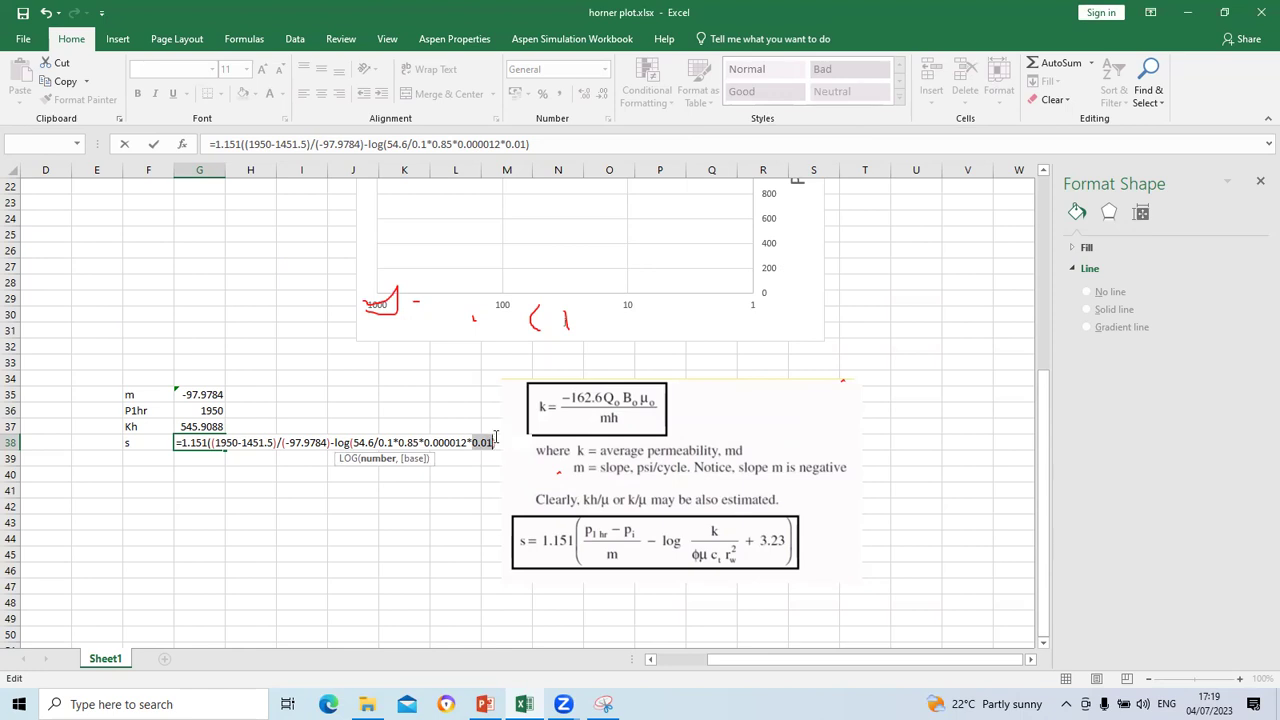
# Step: Finish the skin formula in G38 with +3.23), accept the suggested multiplication sign after 1.151, and review the completed formula
pyautogui.press('End')
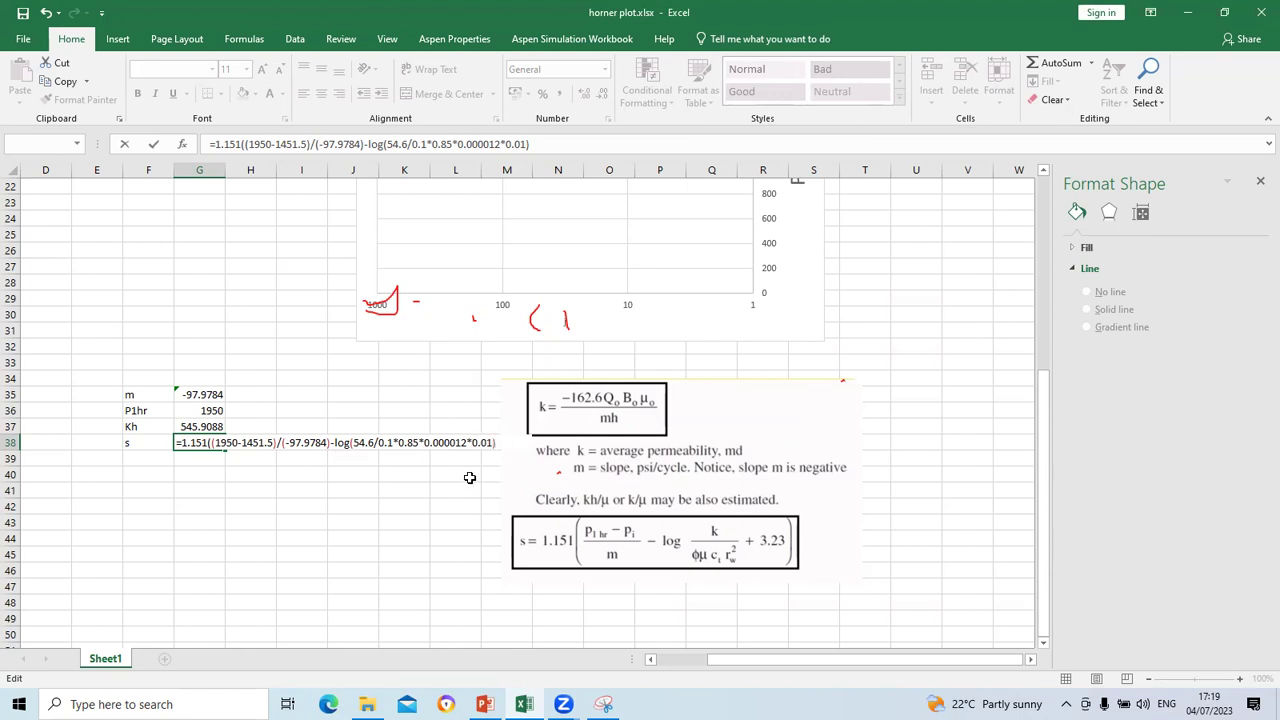
pyautogui.write('+3.23)')
pyautogui.press('Return')
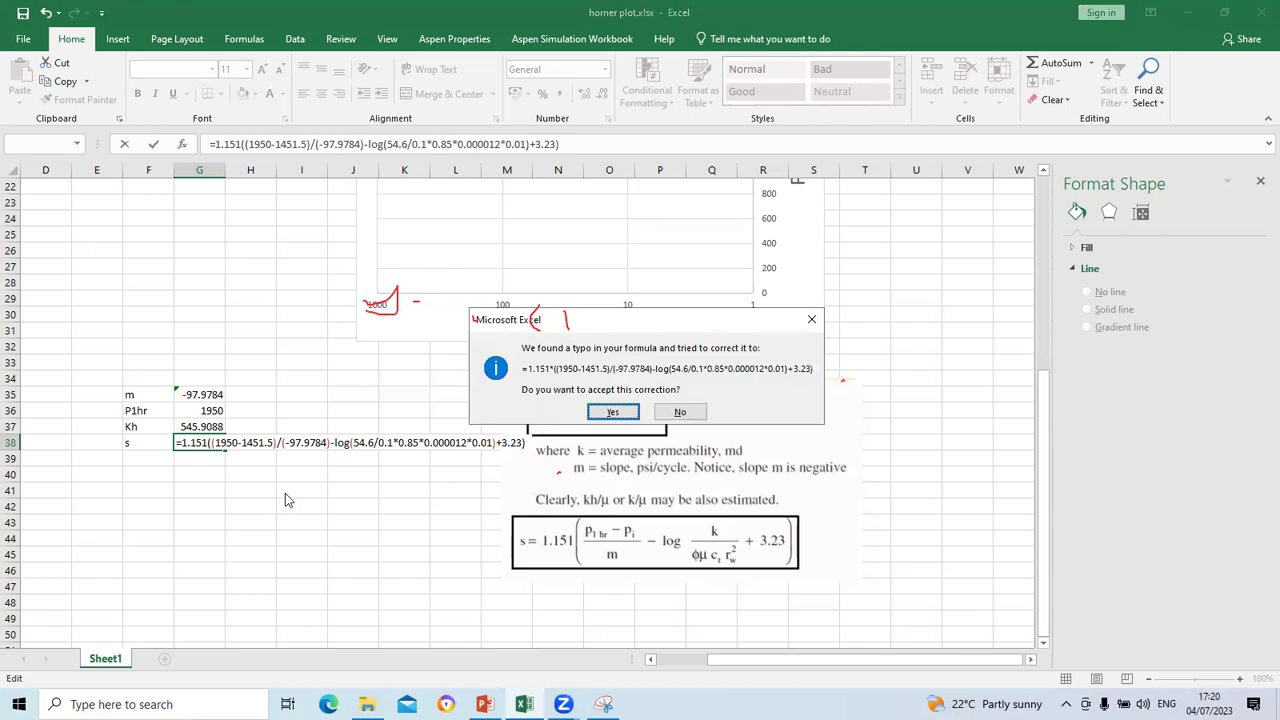
pyautogui.click(603, 410)
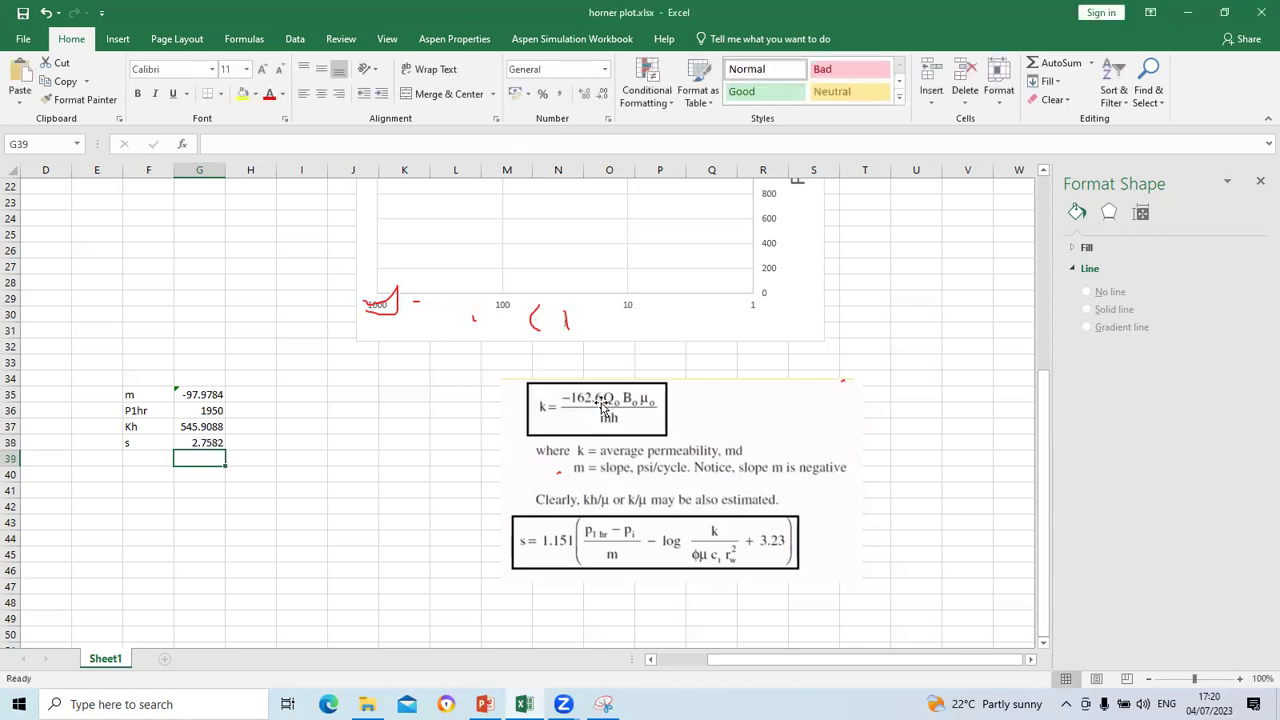
pyautogui.click(204, 442)
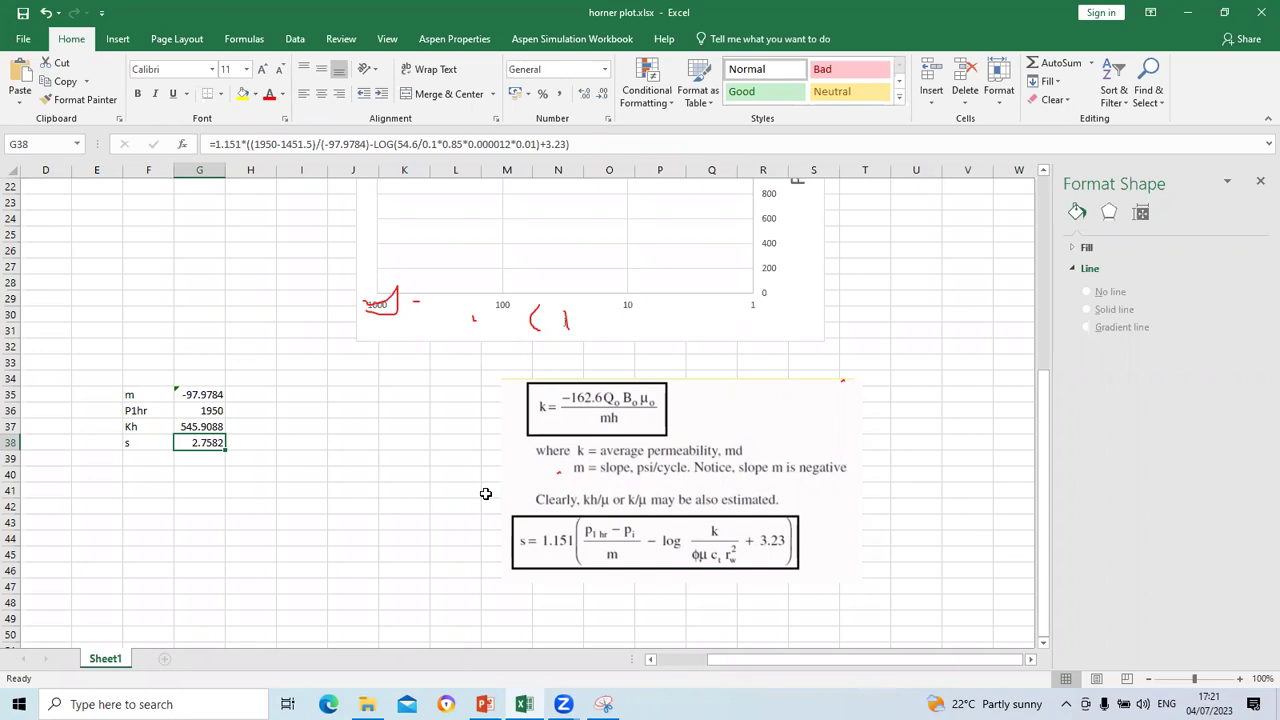
pyautogui.scroll(4, 485, 493)
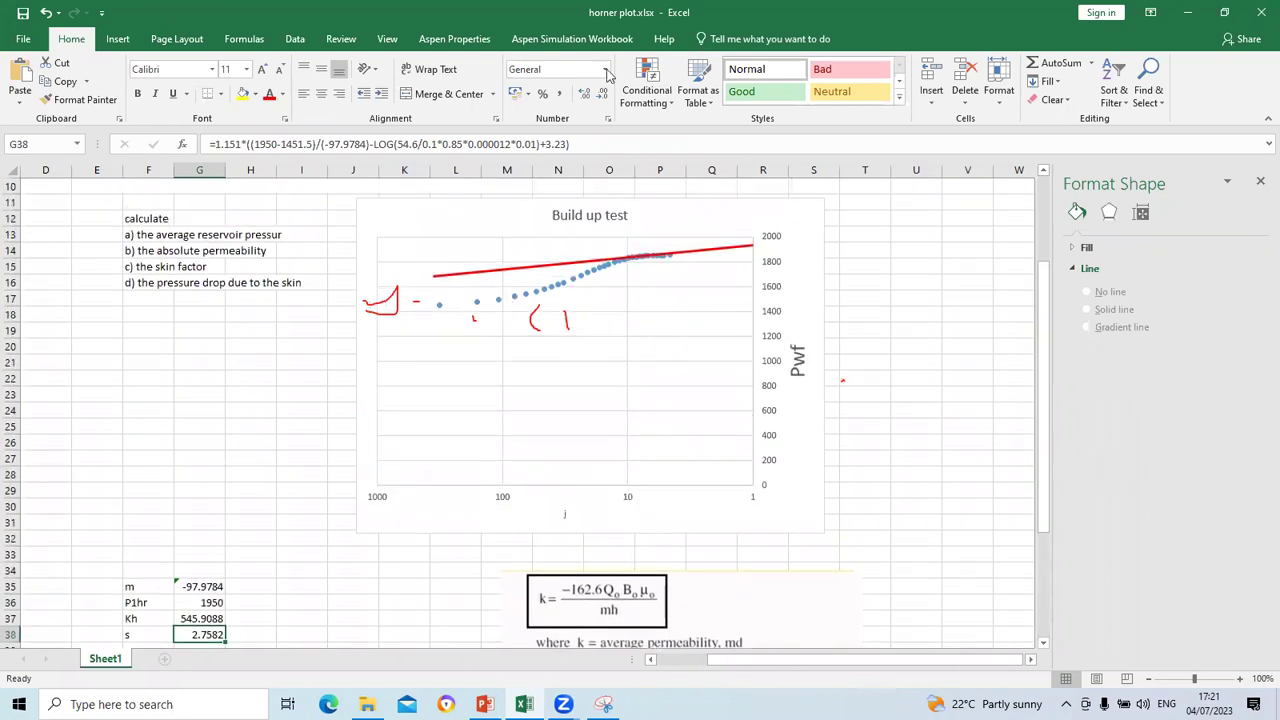